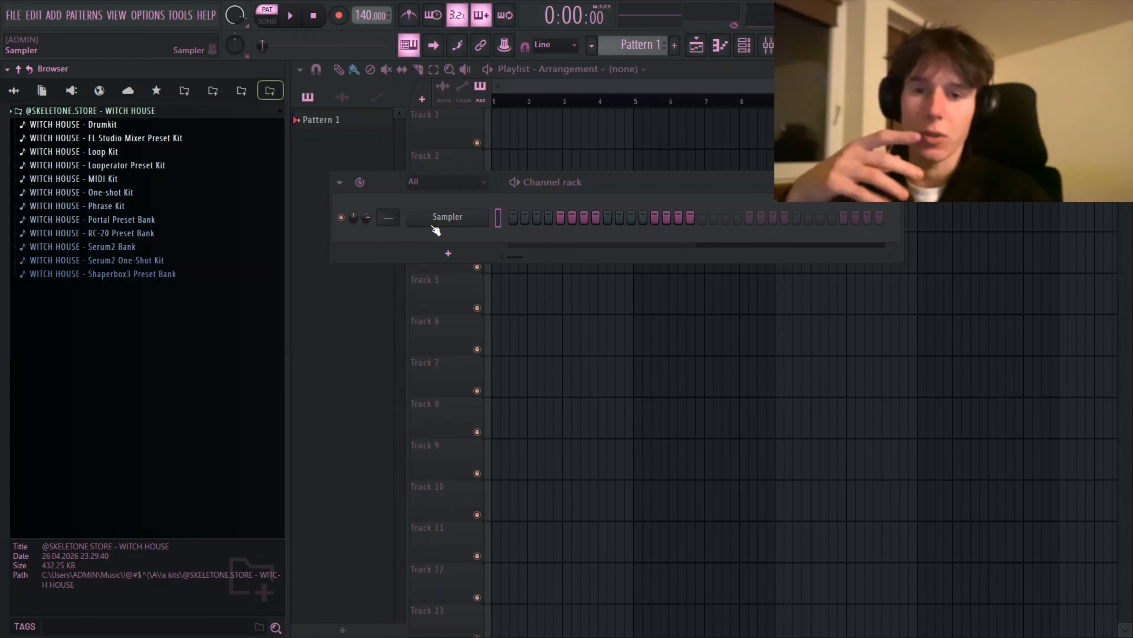
- Replace the Sampler channel with Serum 2 using the BASS - CUB preset, and set the project tempo to 135 BPM
left_click(434, 225)
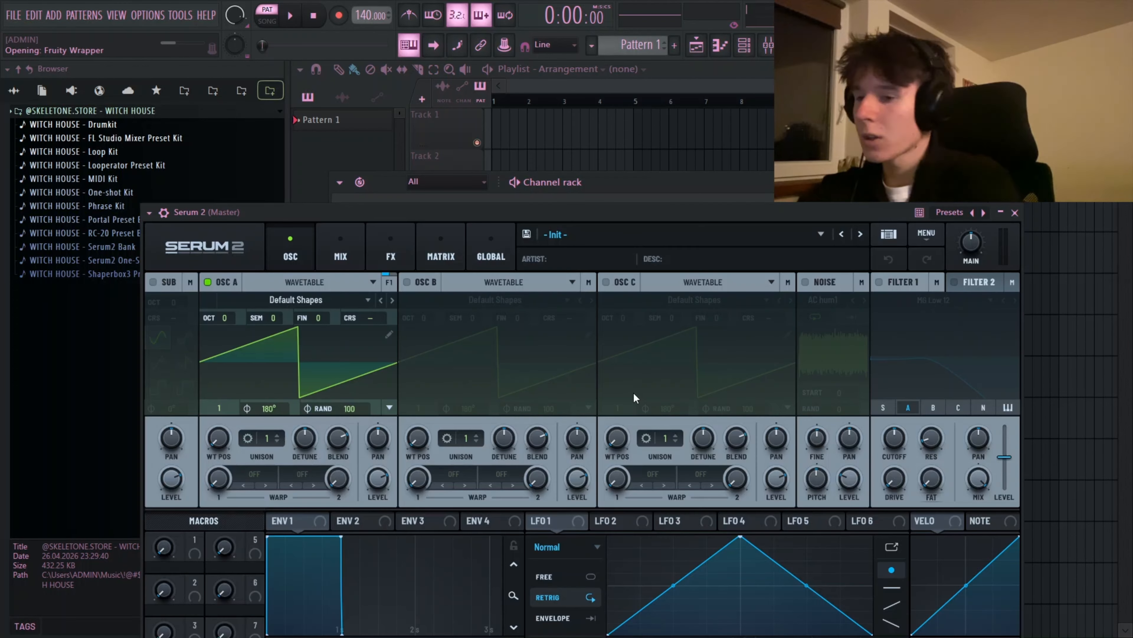
left_click(609, 239)
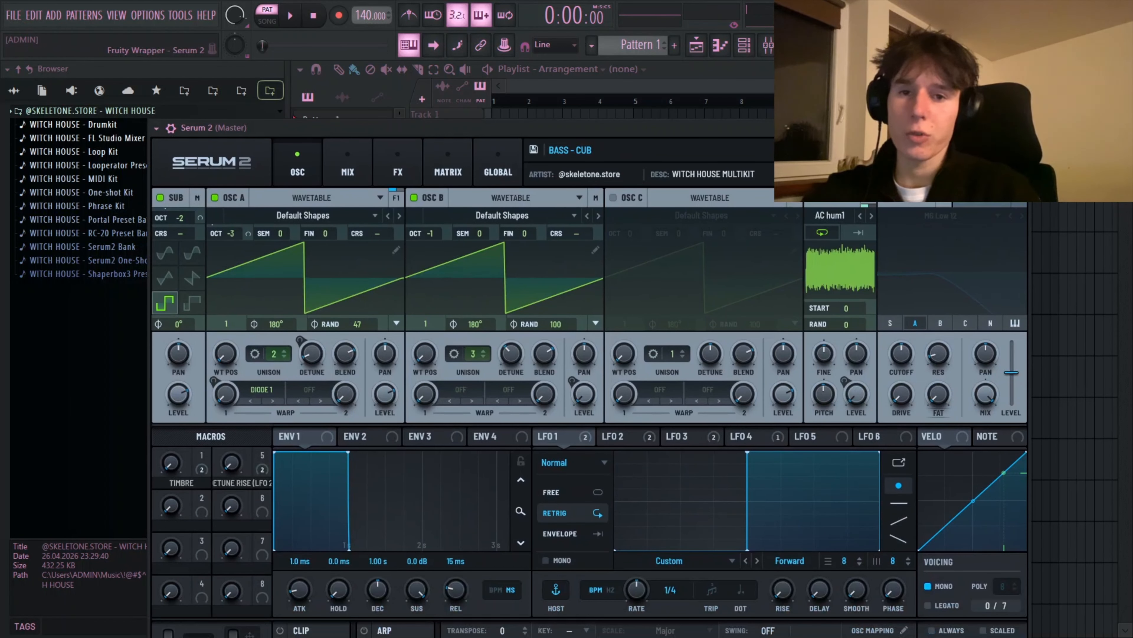
key("z")
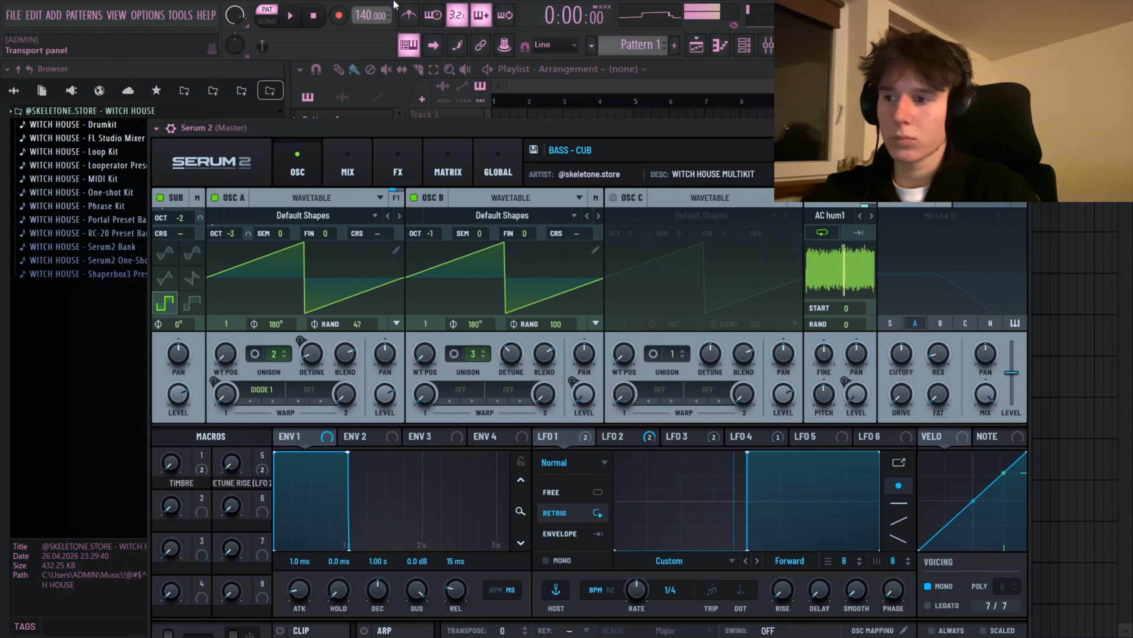
scroll(367, 15, "down", 5)
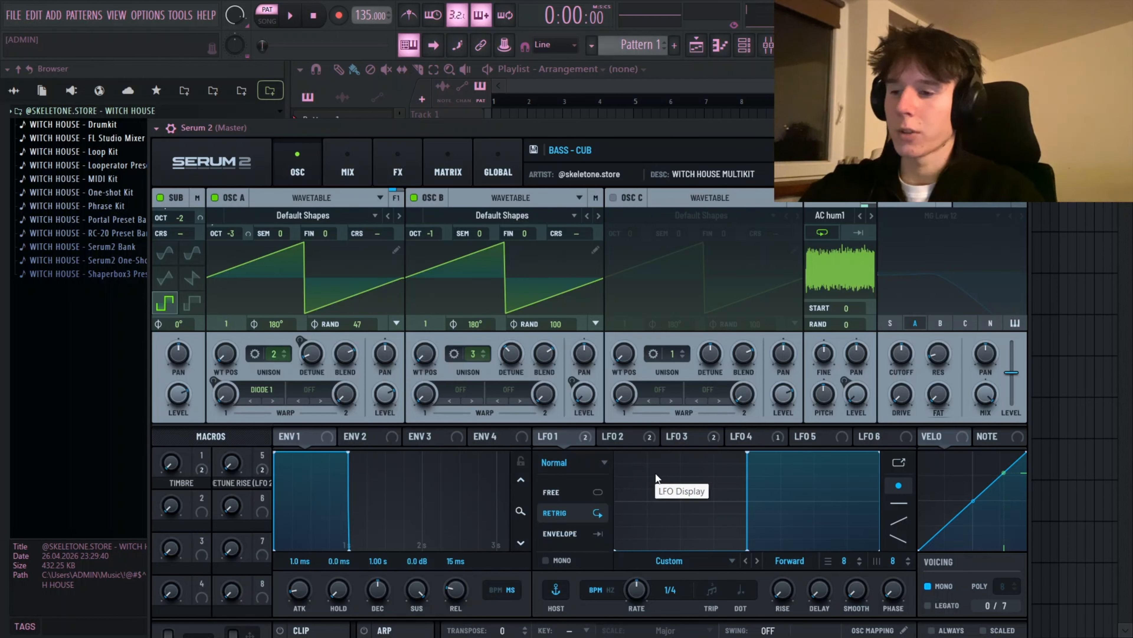
- Set oscillator B's wavetable position to 5, switch the noise oscillator to a Color noise, and audition the bass
left_click_drag(475, 131, 486, 95)
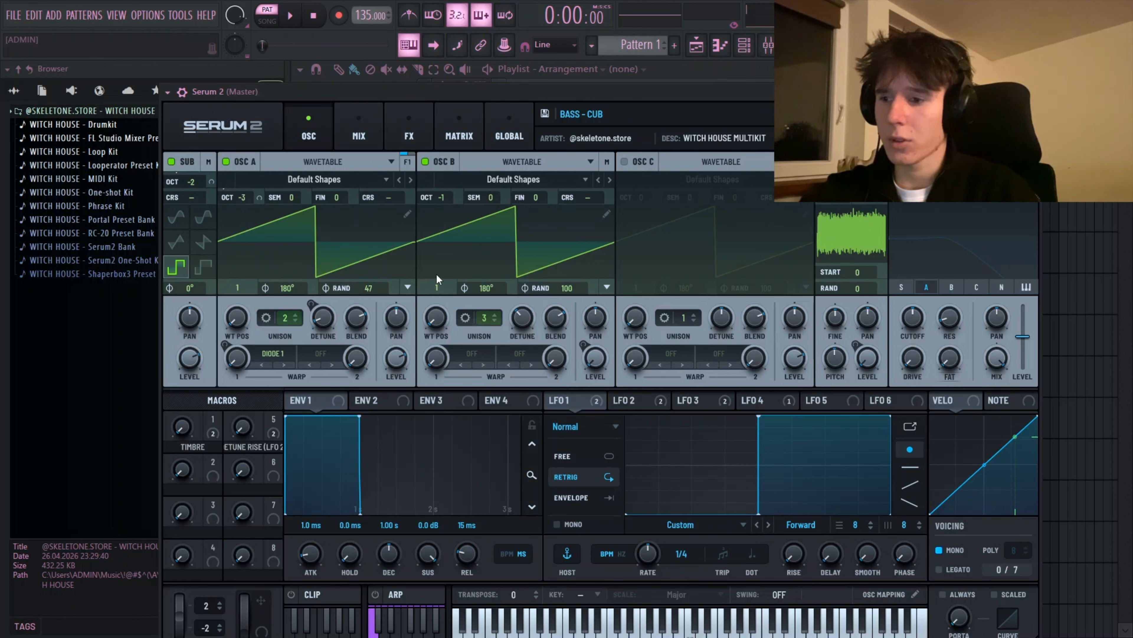
left_click(312, 182)
left_click(501, 182)
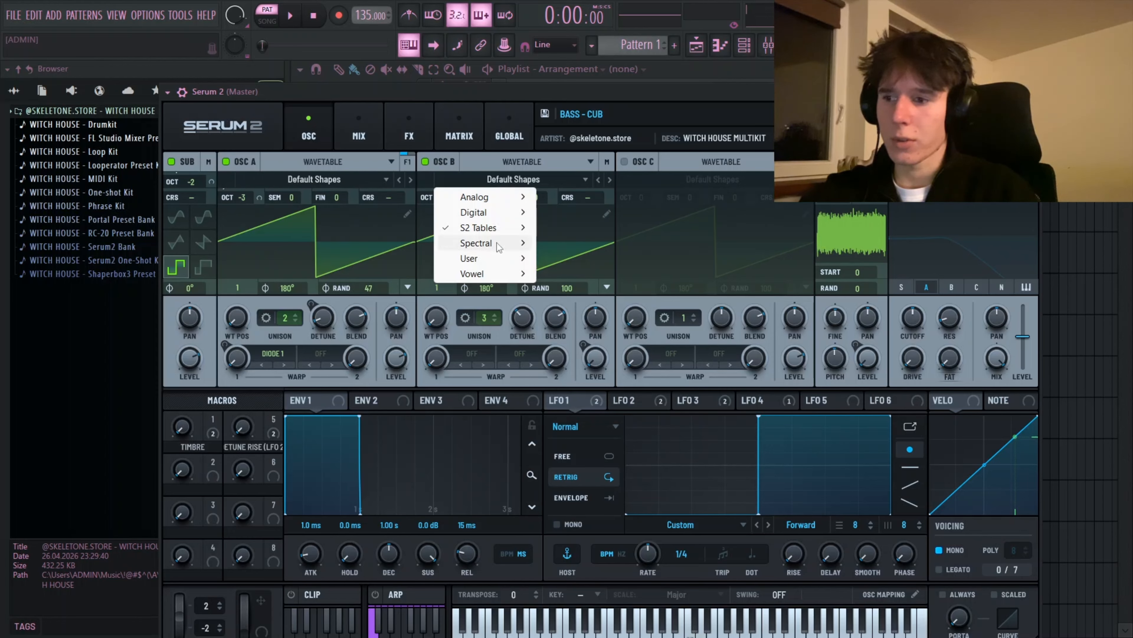
left_click(452, 309)
left_click_drag(436, 314, 442, 290)
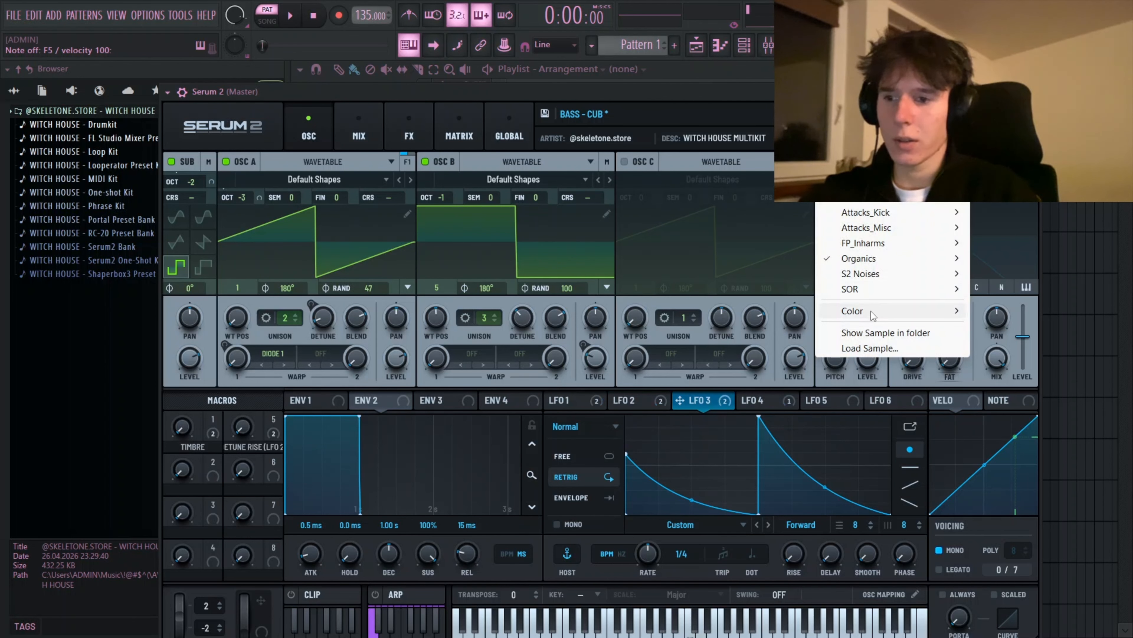
mouse_move(870, 312)
left_click(1002, 315)
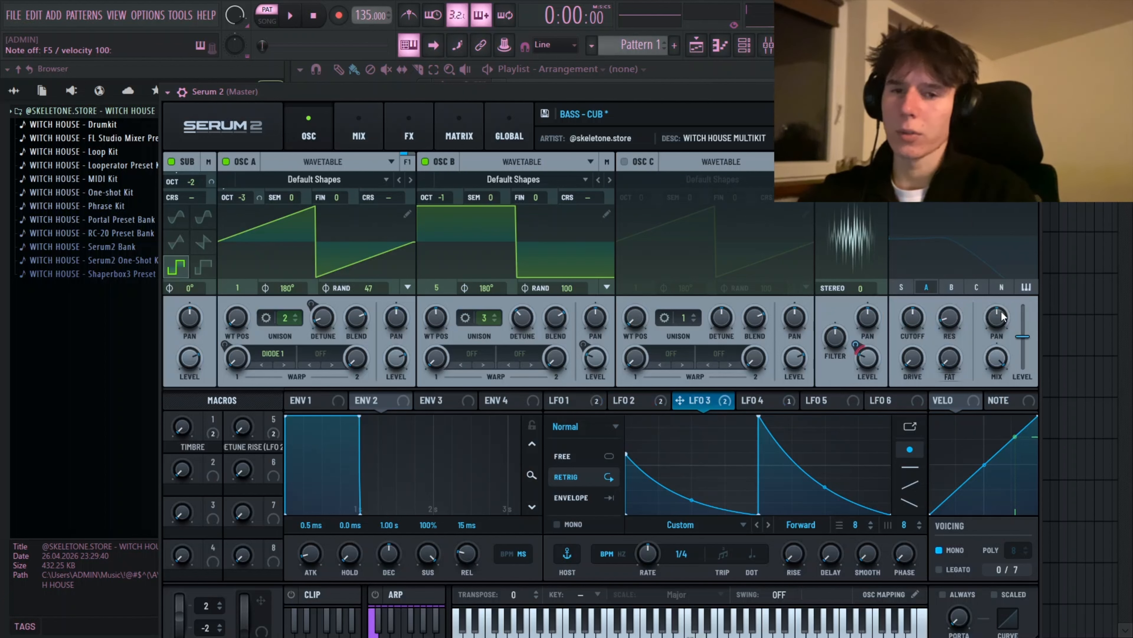
key("v")
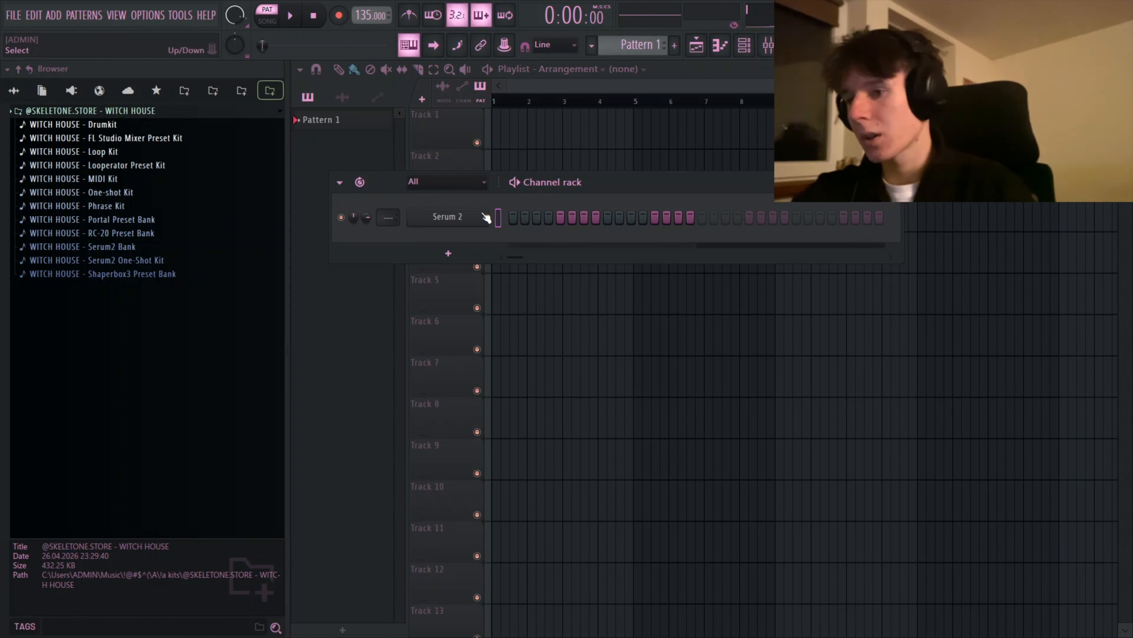
- Open the Serum 2 bass channel's piano roll and expand the WITCH HOUSE - MIDI Basses folder
right_click(484, 216)
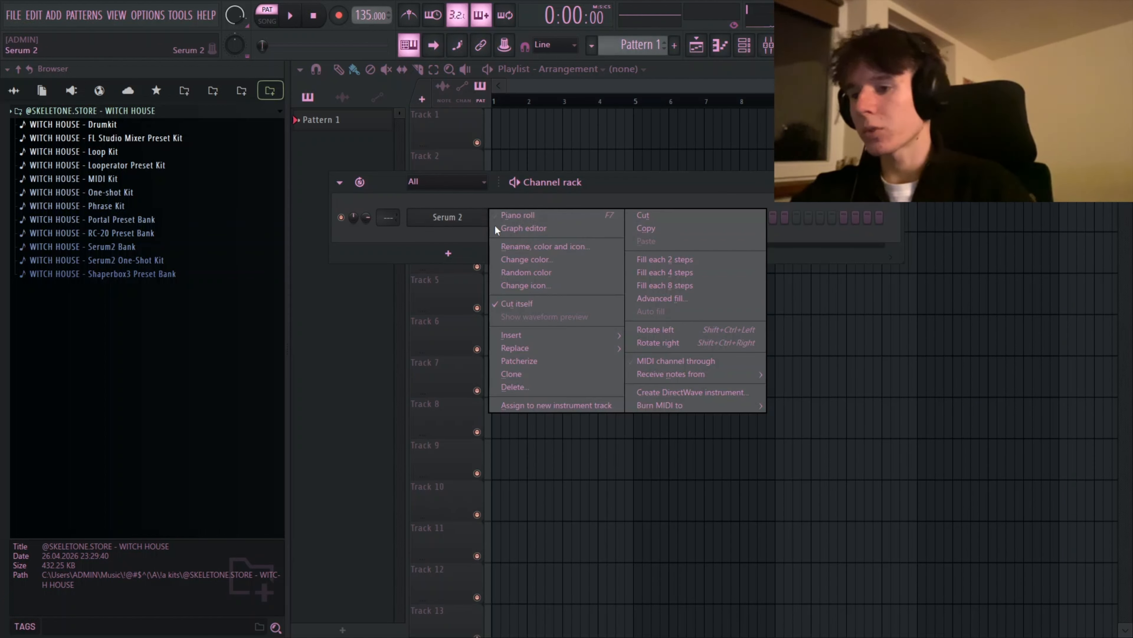
left_click(517, 223)
right_click(517, 223)
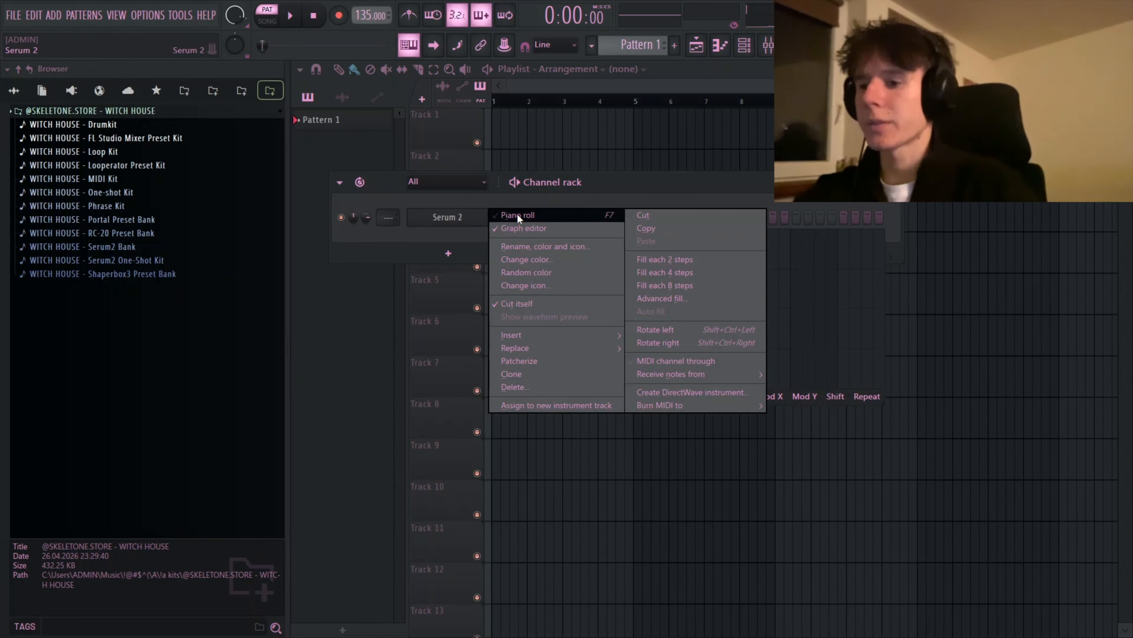
left_click(518, 222)
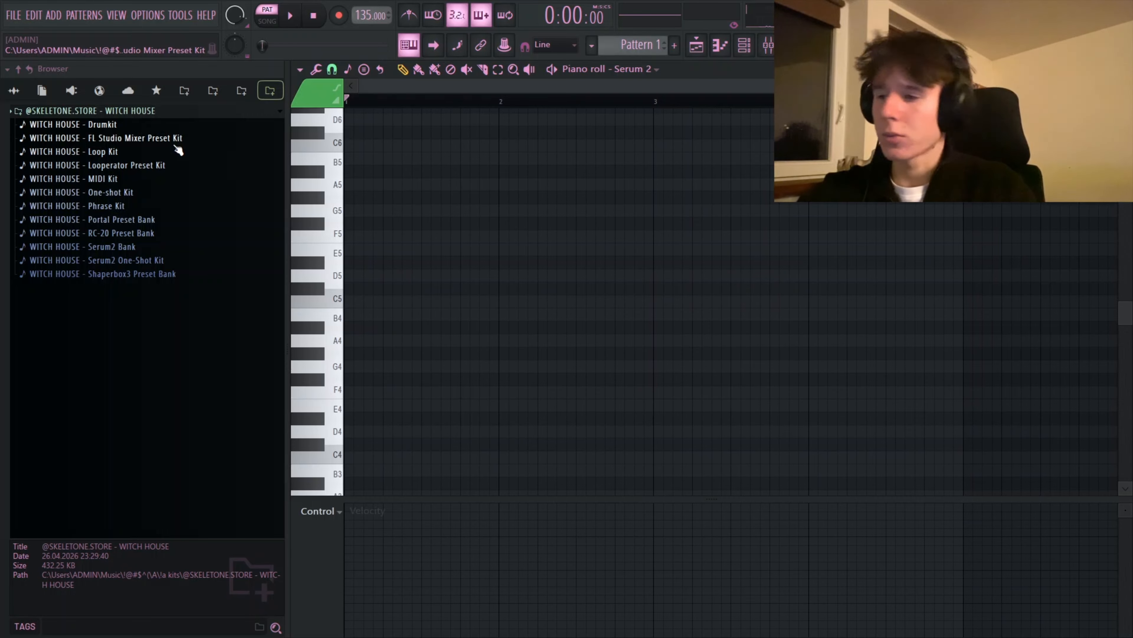
left_click(111, 179)
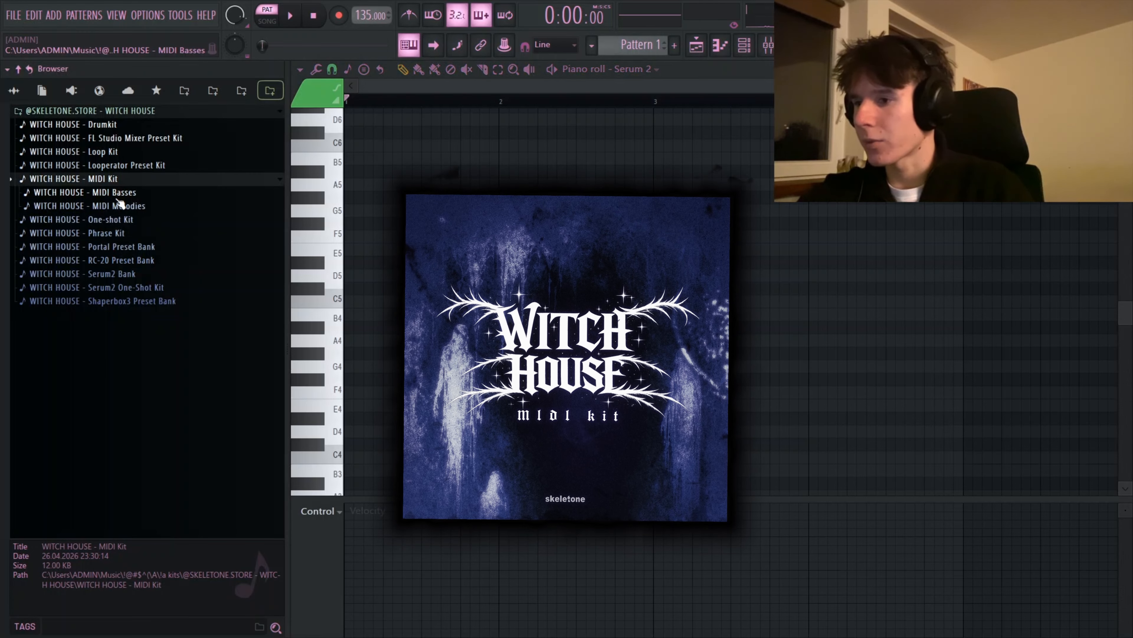
left_click(118, 196)
- Try the [Cminor] Witch_House MIDI Bass 1 file in the piano roll and play it back
left_click_drag(112, 343, 659, 371)
left_click(696, 410)
key("space")
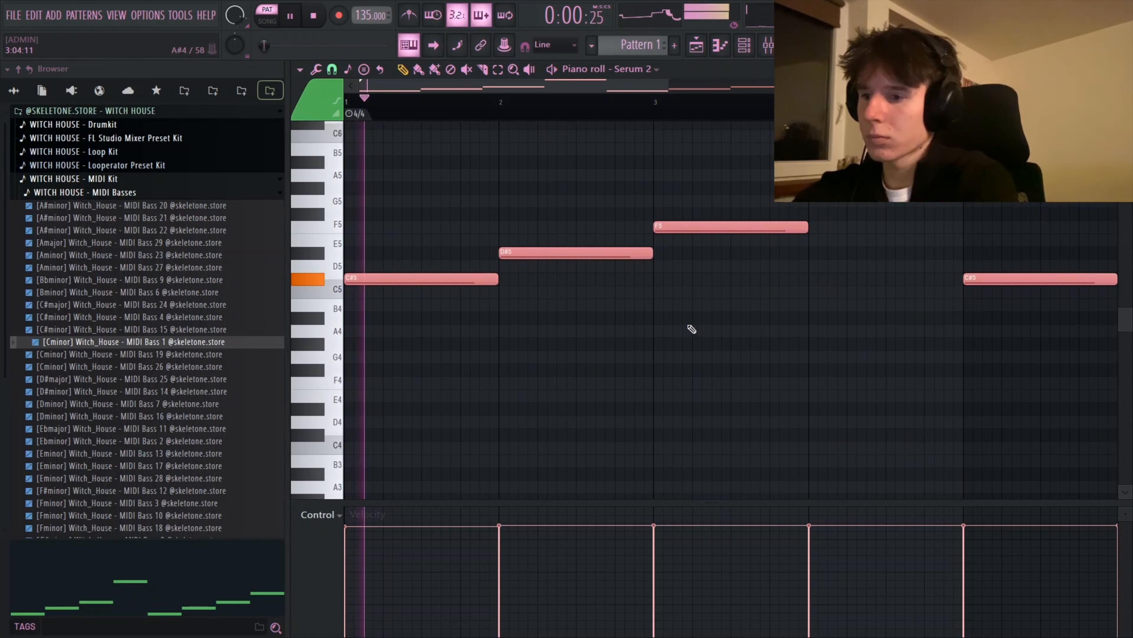
left_click(687, 332, "ctrl")
scroll(679, 334, "down", 3)
scroll(555, 359, "up", 1)
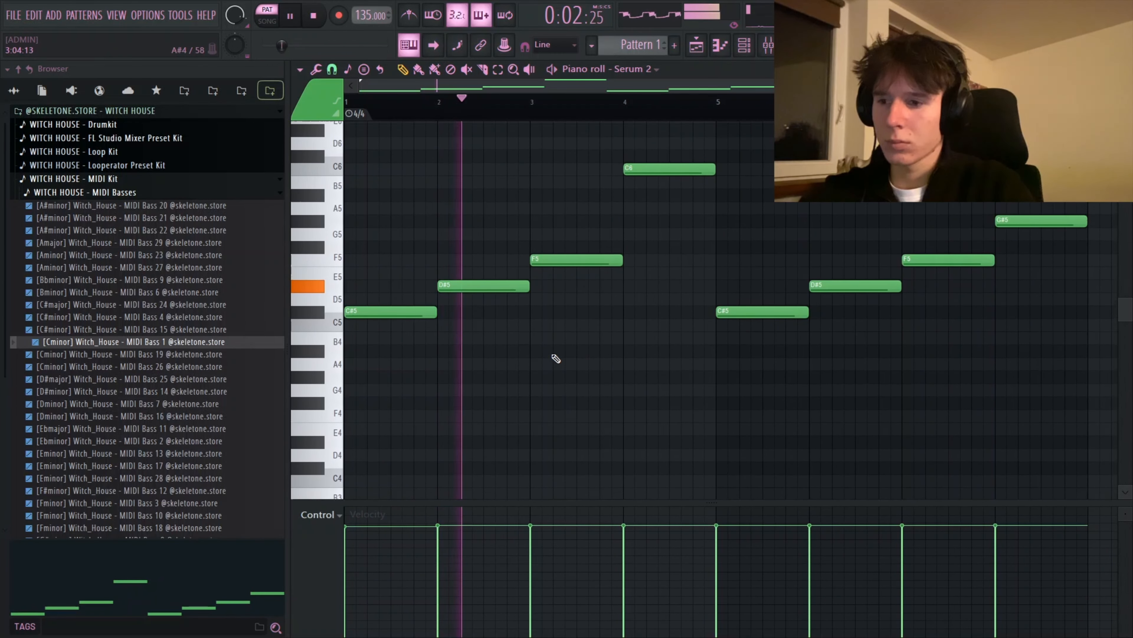
scroll(558, 358, "up", 4)
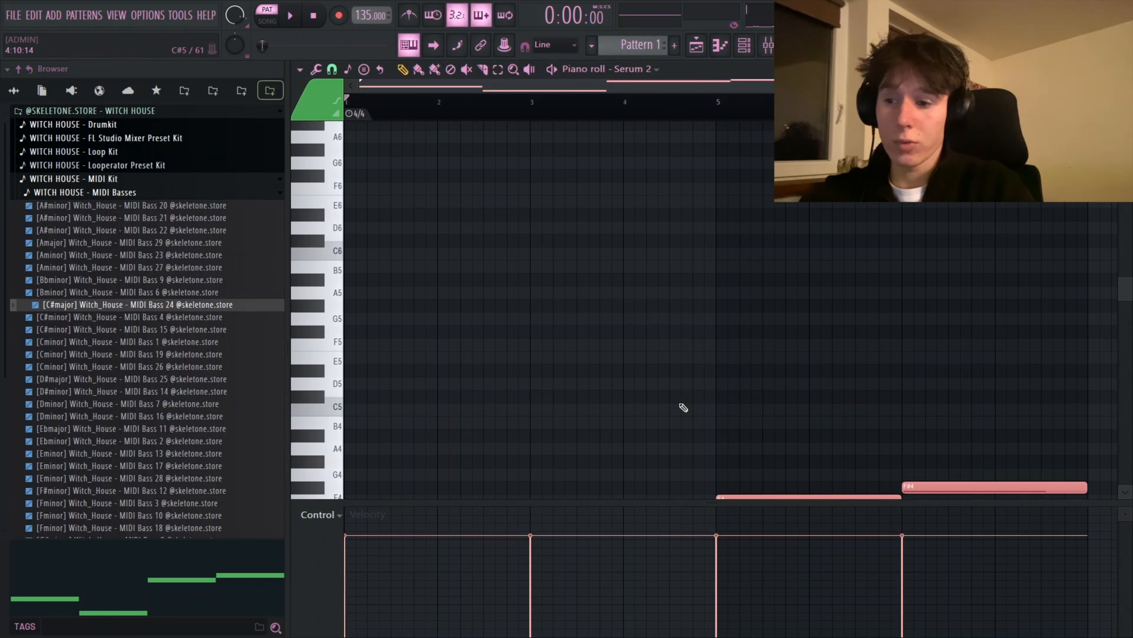
- Use the [C#major] MIDI Bass 24 progression for the bass, play it, and arrange it as one-bar notes across eight bars
scroll(656, 366, "down", 4)
left_click(634, 325, "ctrl")
key("space")
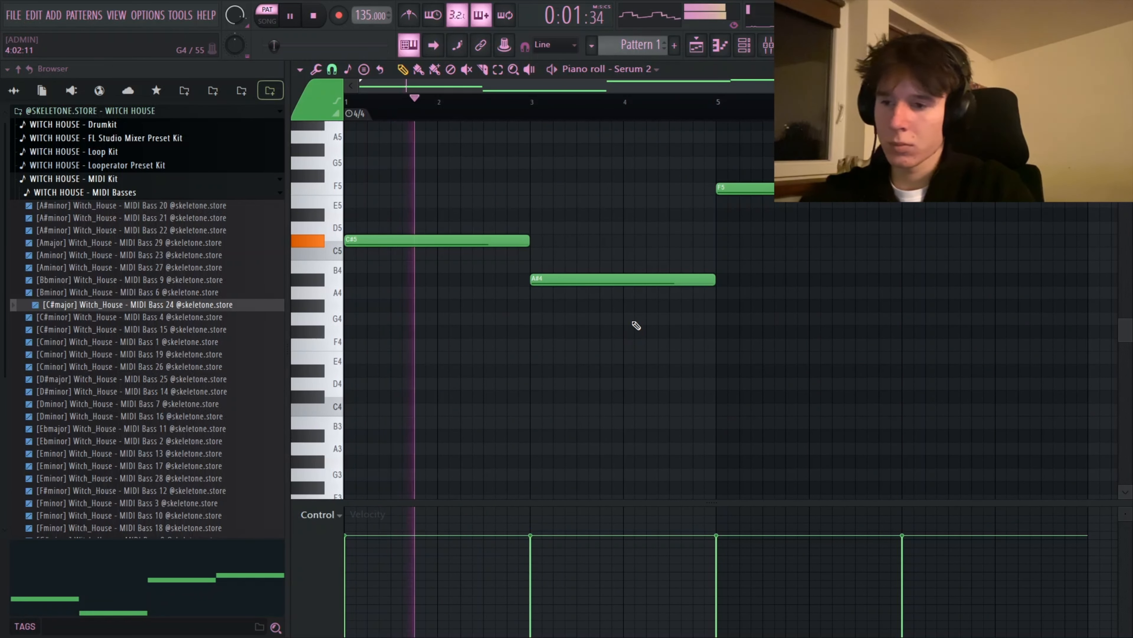
scroll(636, 326, "down", 2)
scroll(637, 327, "up", 4)
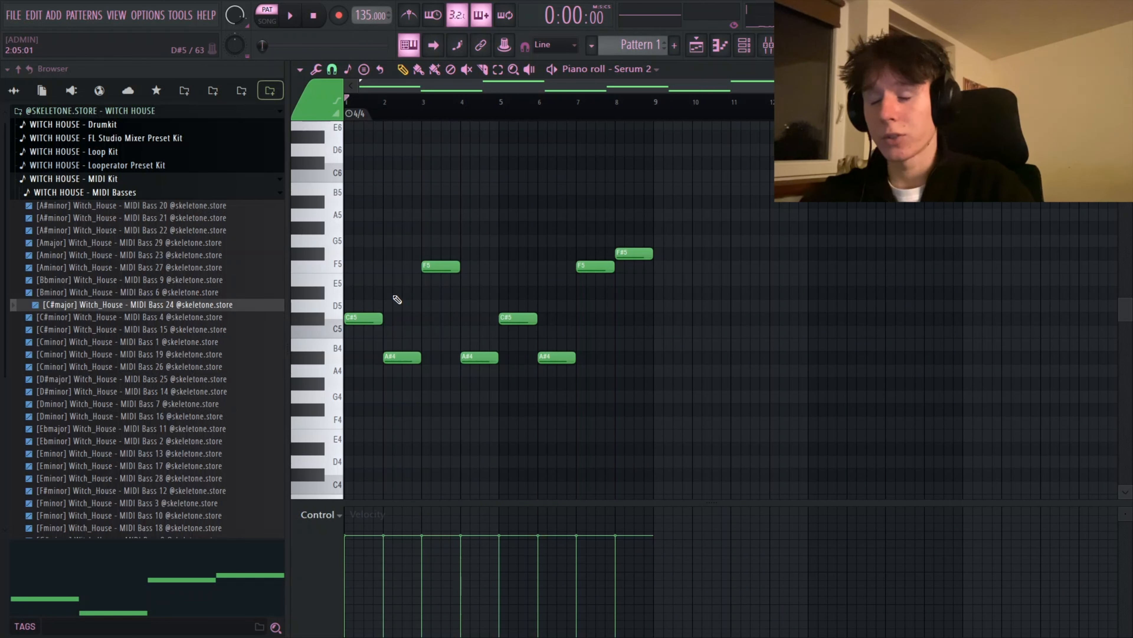
left_click_drag(474, 369, 472, 343)
left_click_drag(472, 344, 417, 331)
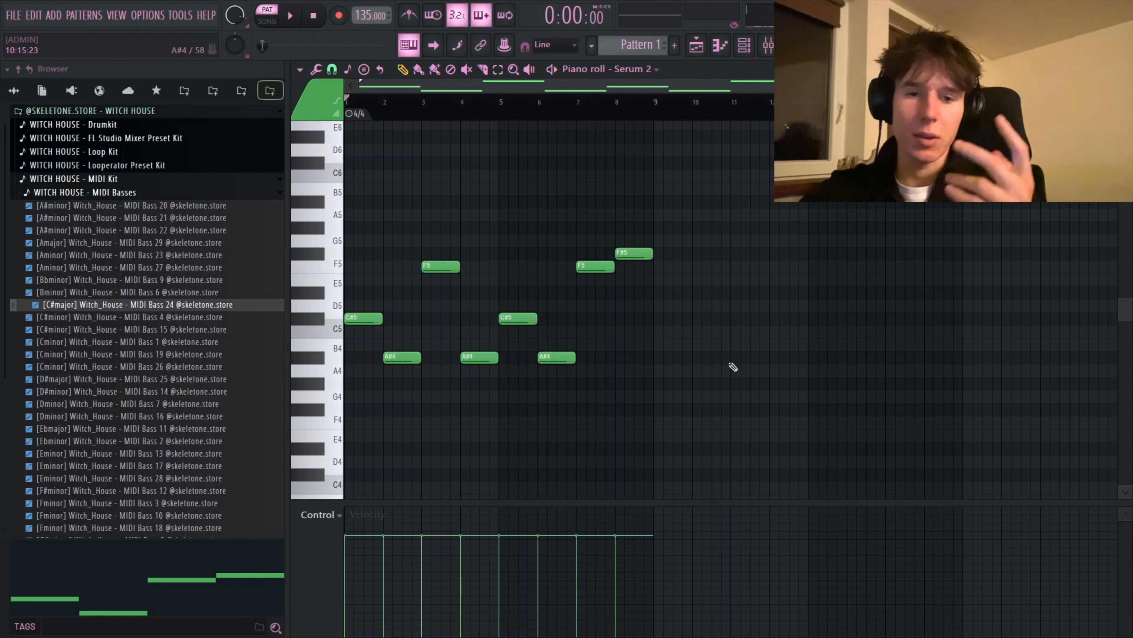
- Add a second Serum 2 channel with the SYNTH - NODE preset and audition the sound
key("F6")
left_click(442, 253)
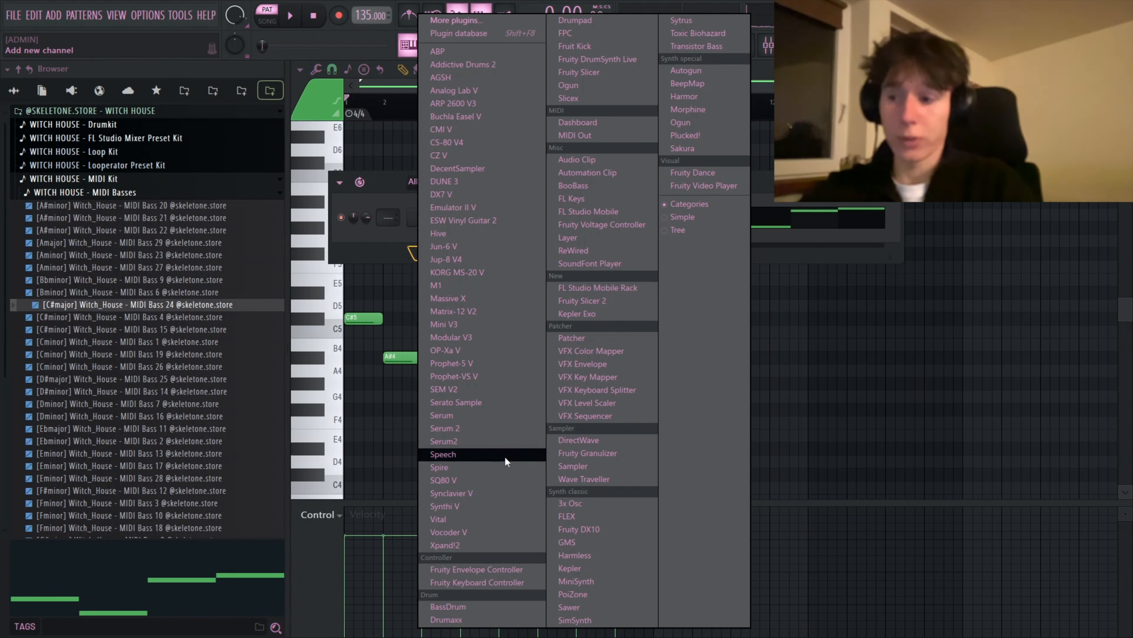
left_click(470, 427)
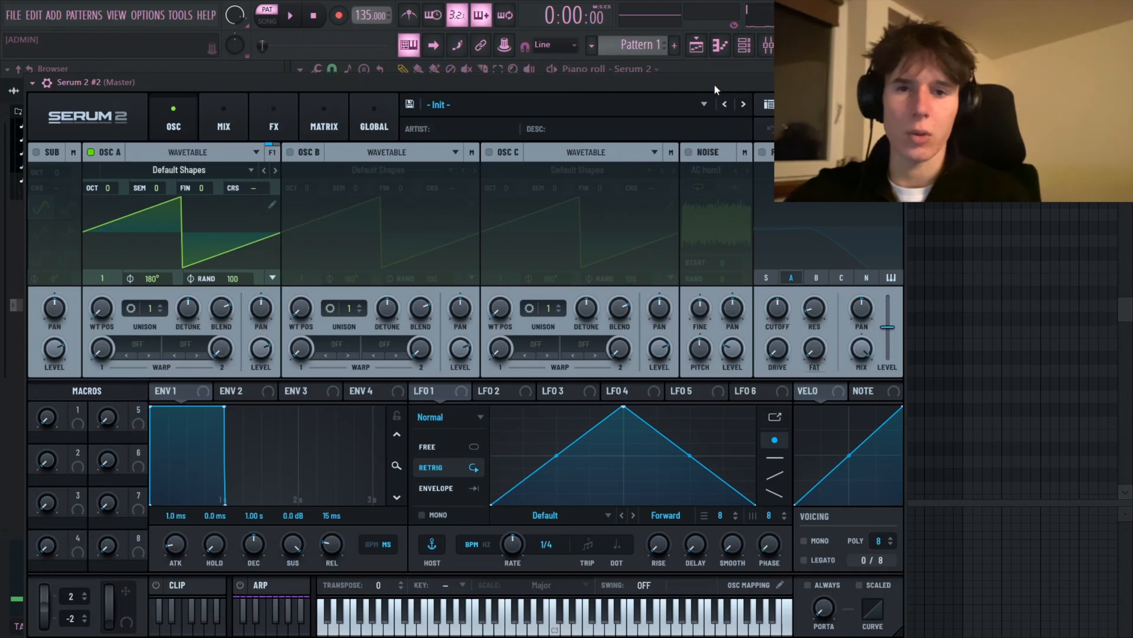
left_click(705, 104)
mouse_move(464, 202)
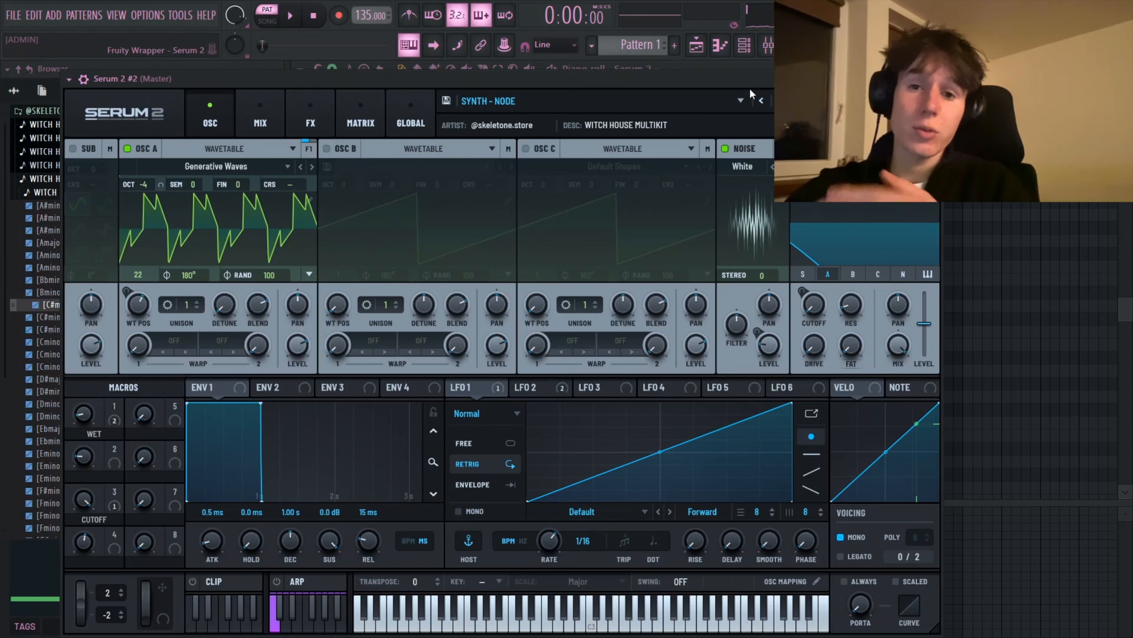
key("v")
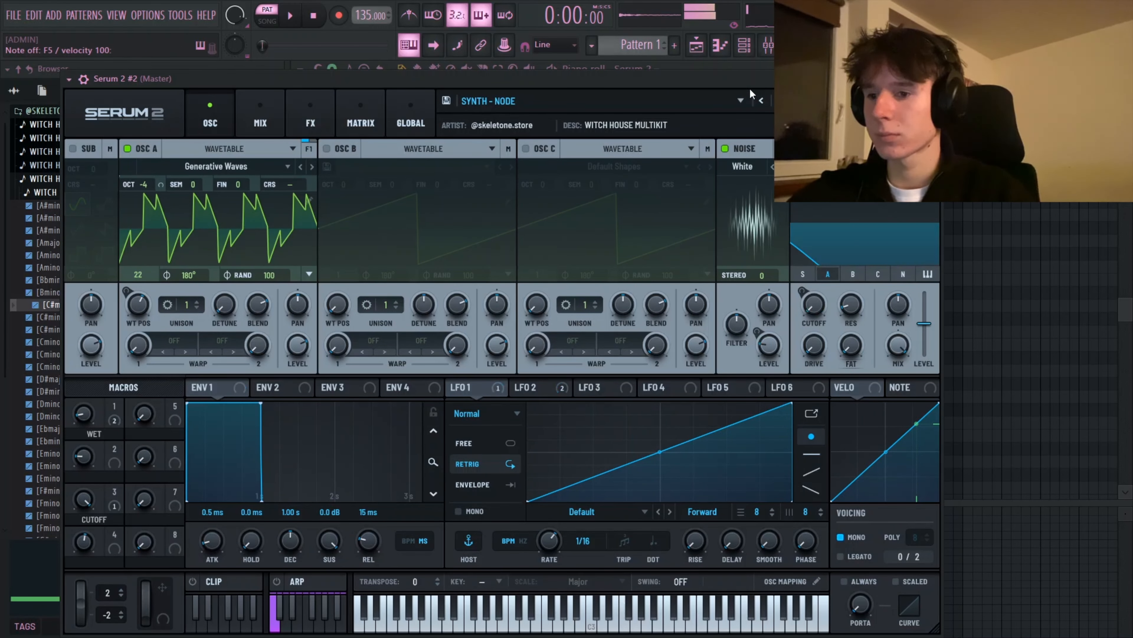
key("v")
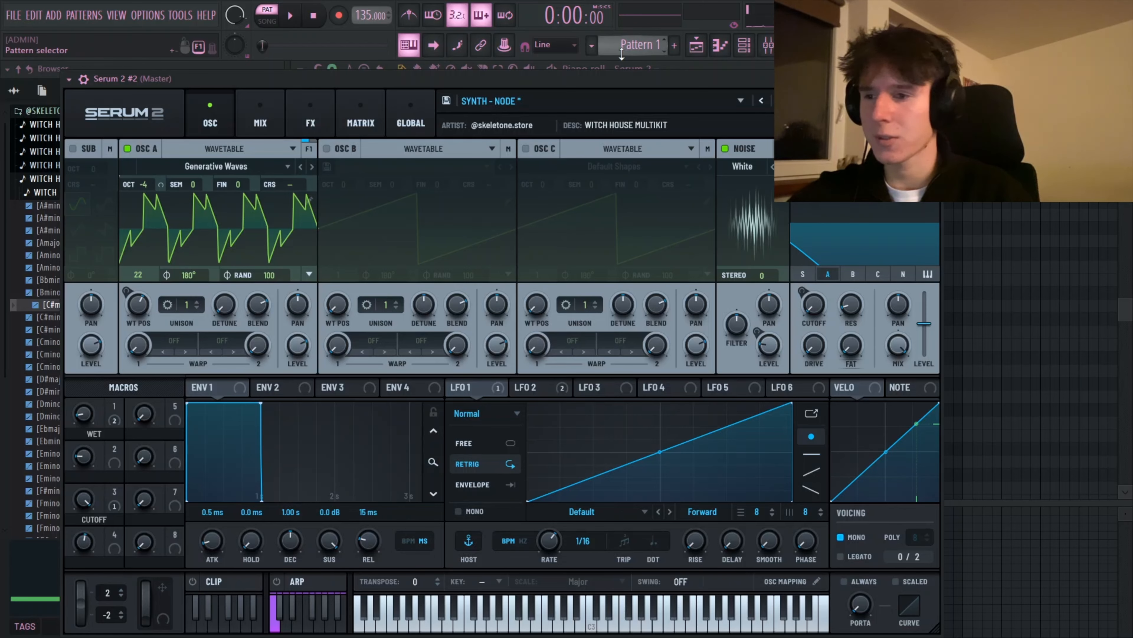
left_click_drag(641, 77, 681, 77)
key("z")
left_click(972, 77)
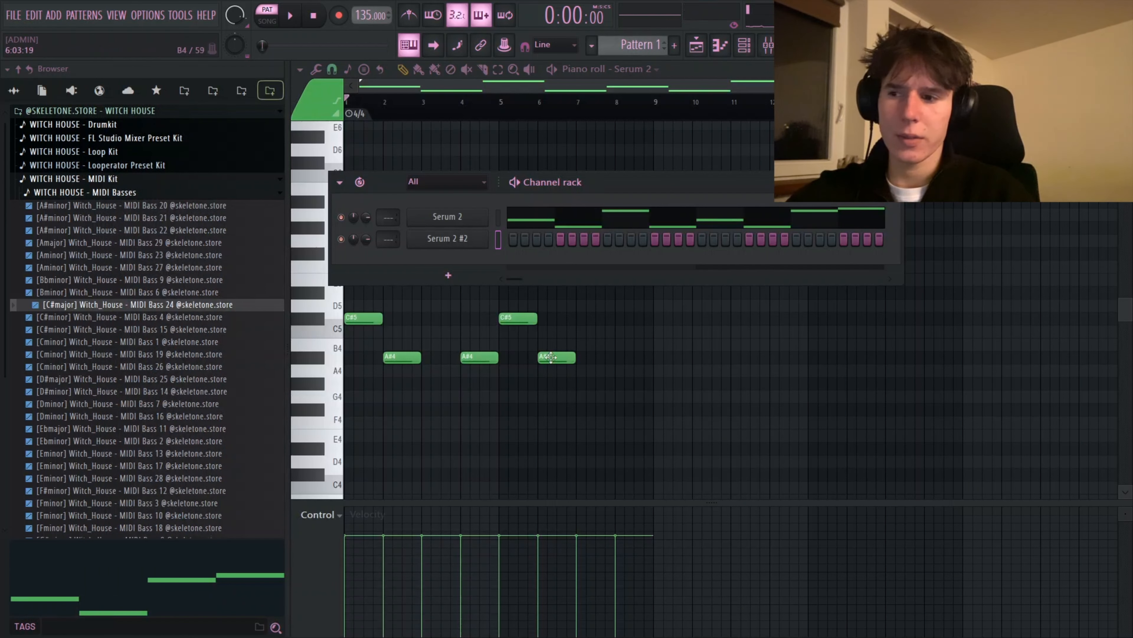
- In the synth channel's melody, raise the first two notes of bar 2 to A#5 and play it back
key("F6")
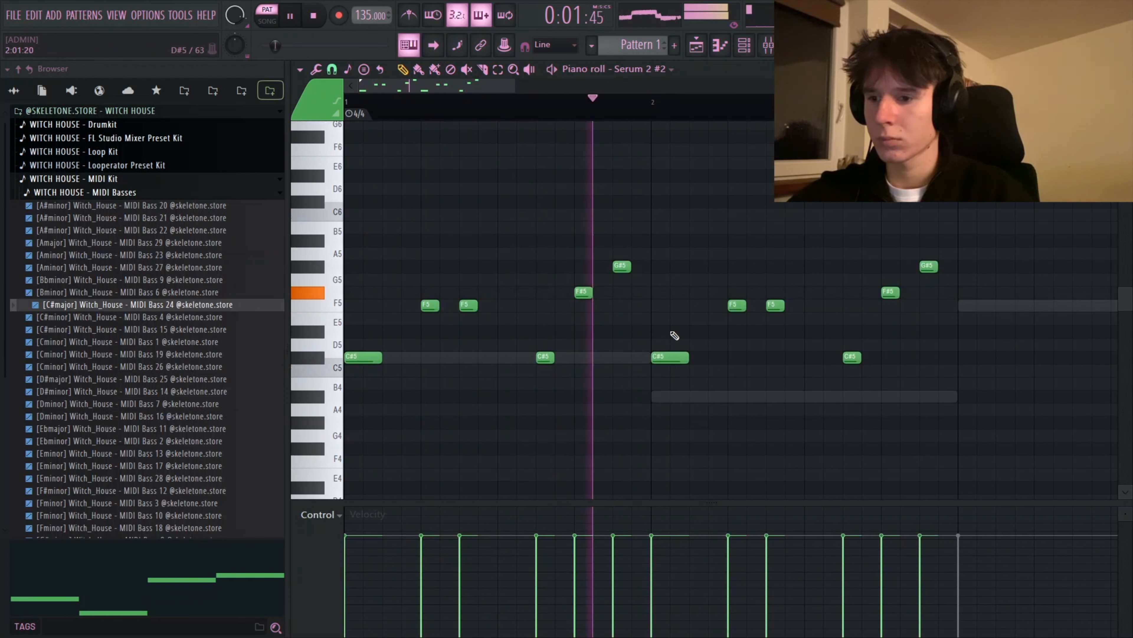
left_click(674, 296)
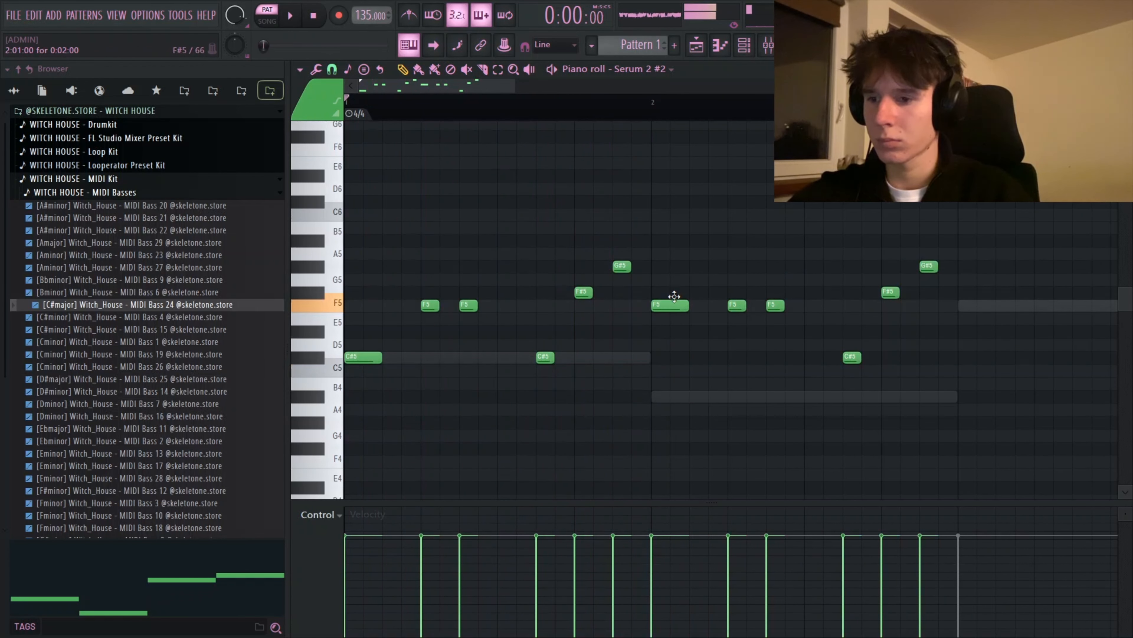
left_click_drag(674, 296, 673, 231)
key("space")
left_click_drag(736, 305, 735, 239)
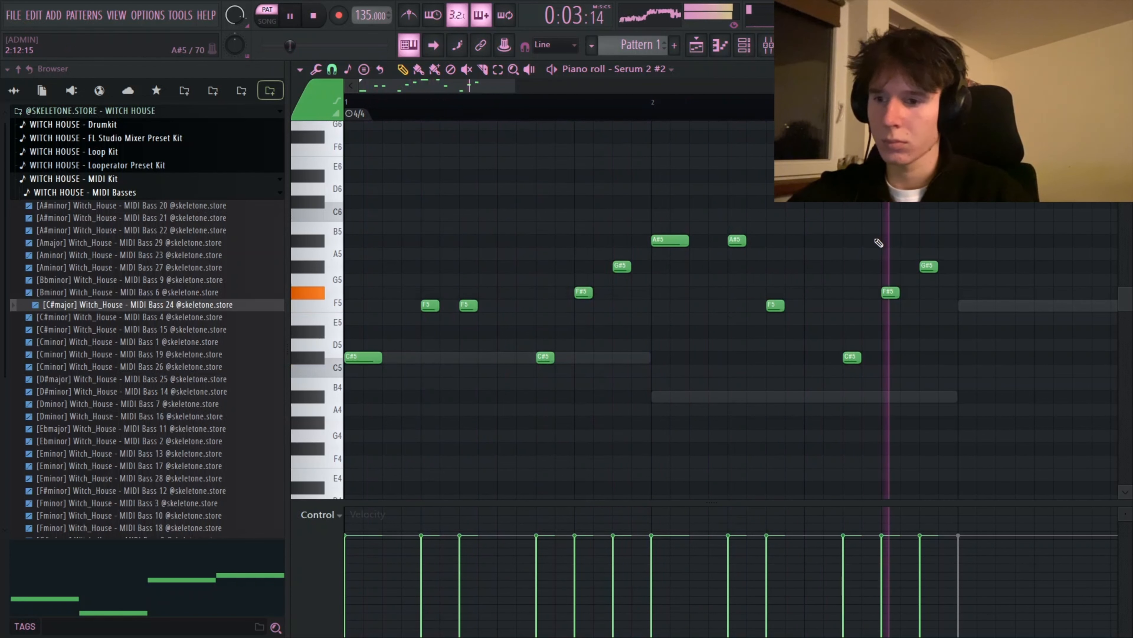
key("space")
scroll(654, 331, "down", 3)
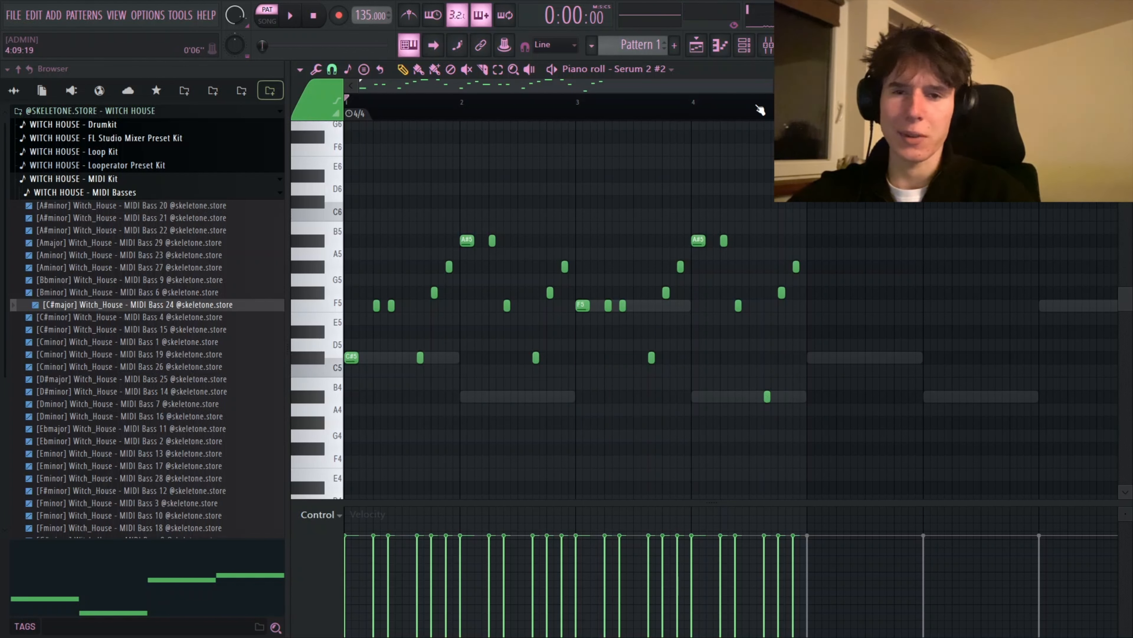
- Play the four-bar synth melody and duplicate all its notes into bars 5 to 8
key("space")
scroll(468, 190, "down", 2)
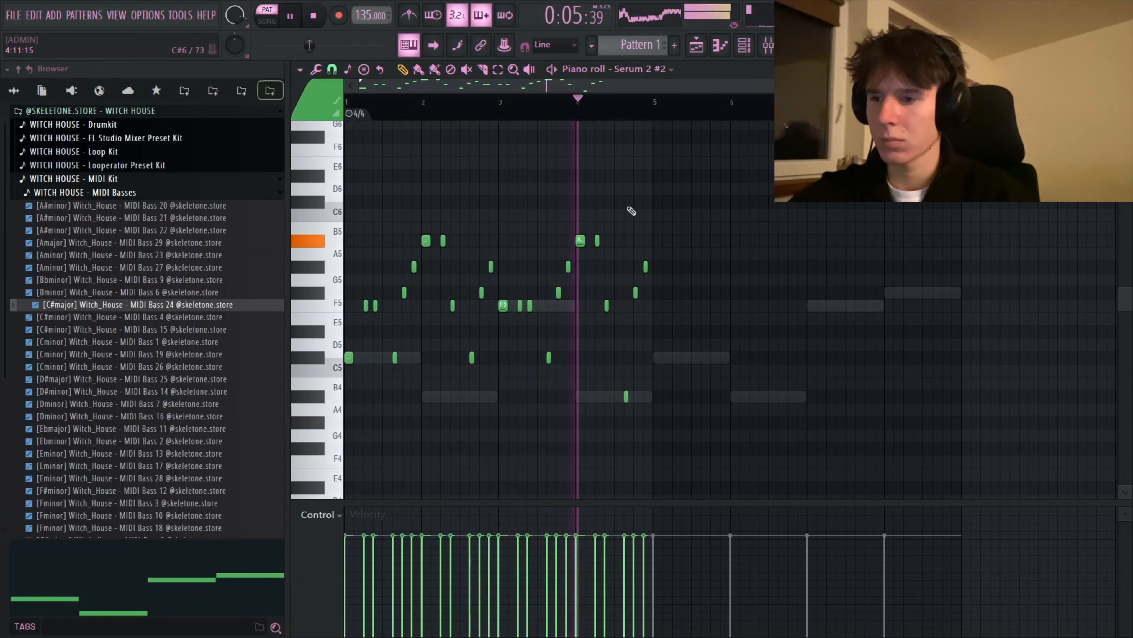
key("space")
key("ctrl+a")
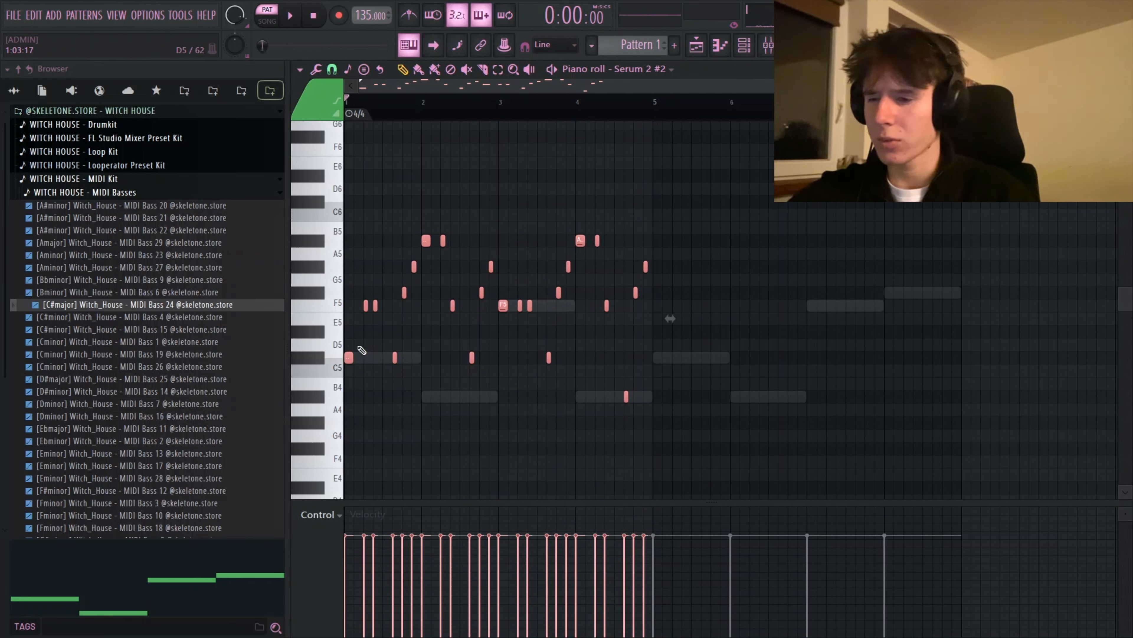
key("ctrl+b")
- Route the two Serum 2 channels to mixer tracks 1 and 2, and lower the Serum 2 #2 track to -3.0 dB
key("F6")
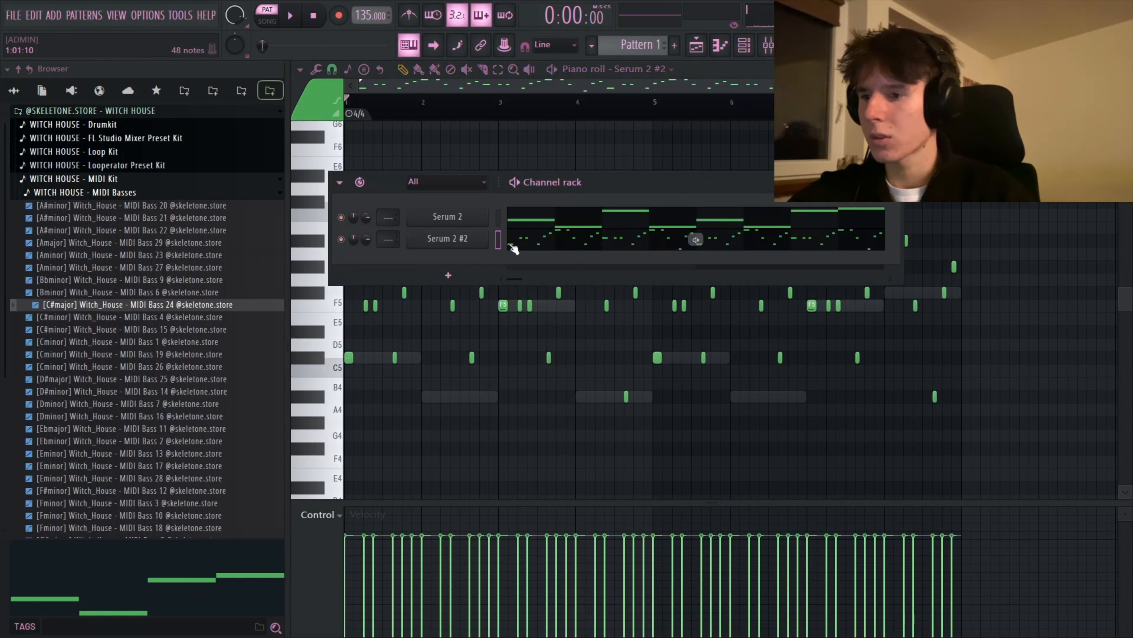
key("F9")
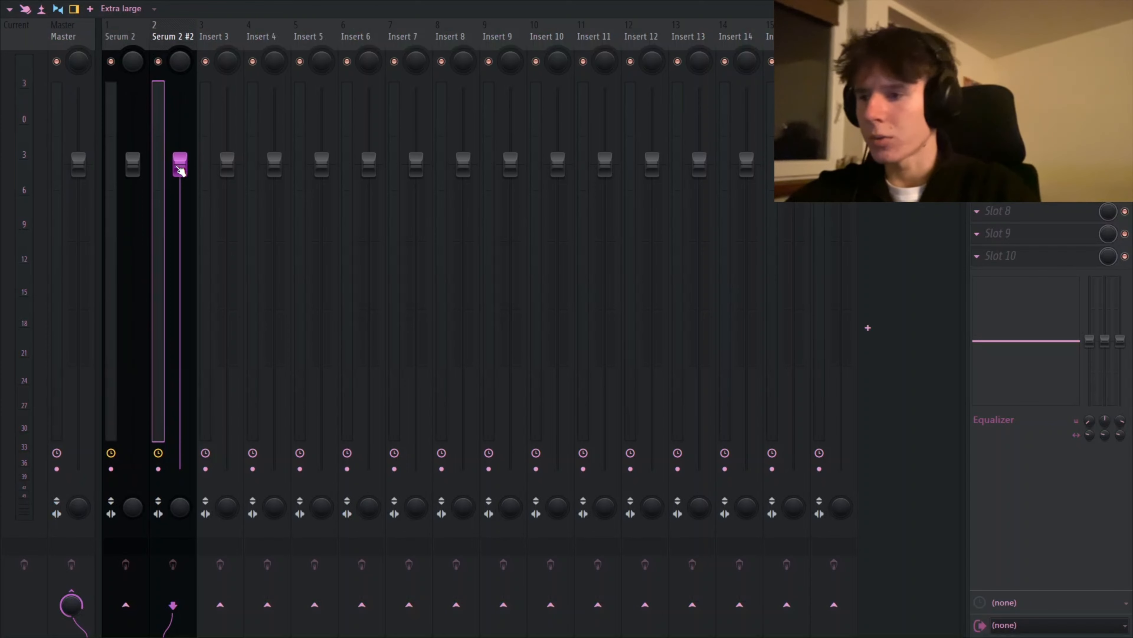
key("space")
left_click_drag(180, 170, 179, 203)
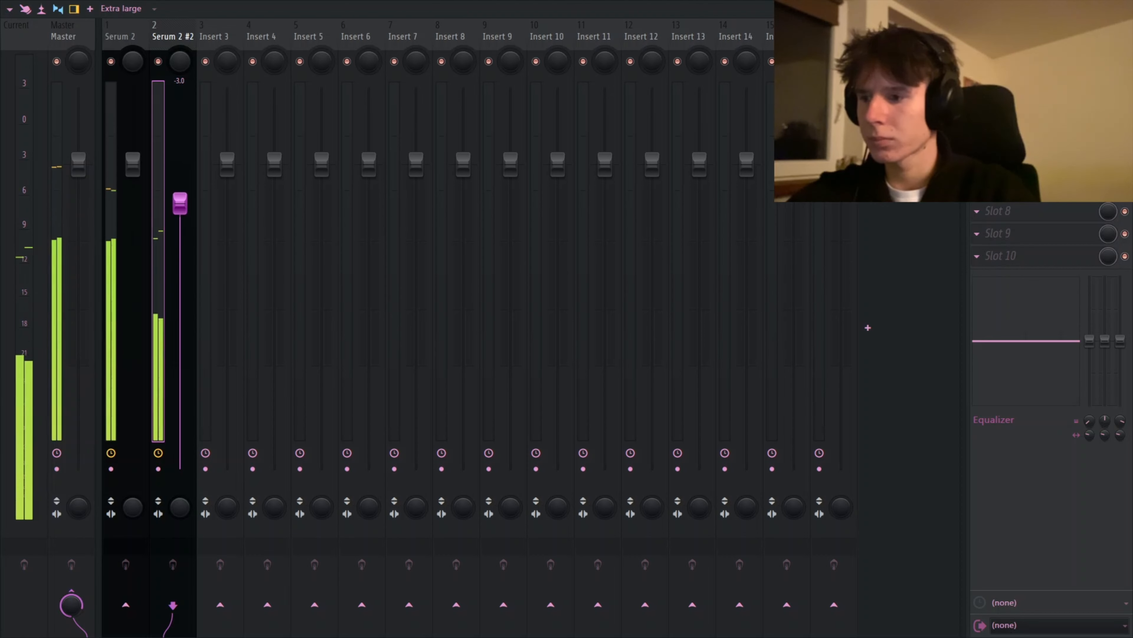
- Add Decapitator to the soloed Serum 2 mixer track and lower the track's fader to about -2.9 dB
left_click(126, 34)
right_click(112, 61)
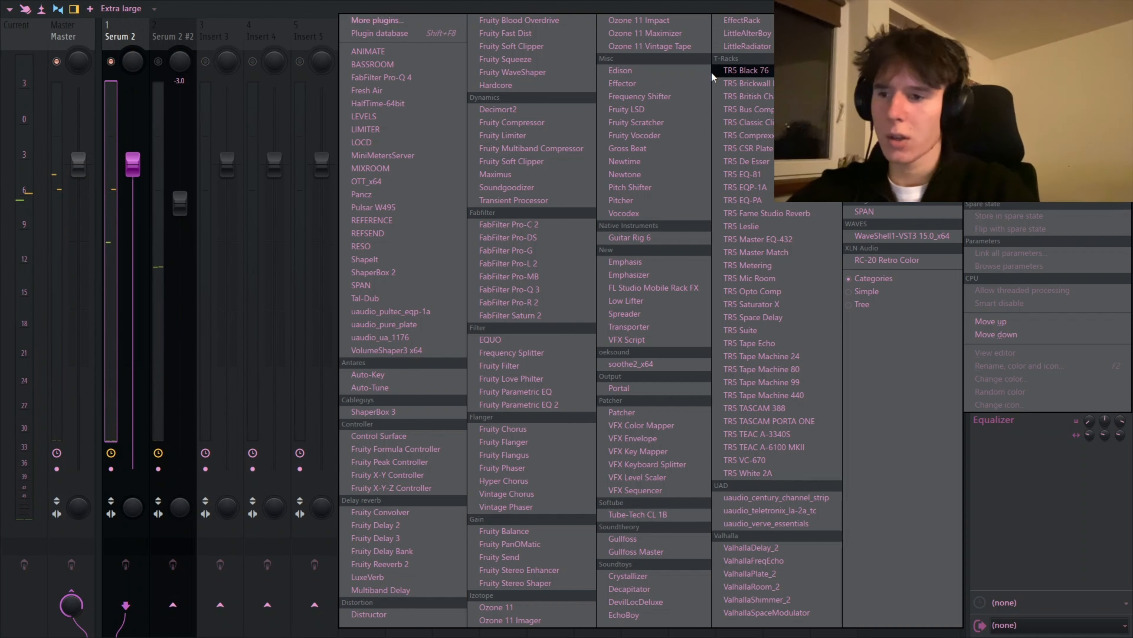
left_click(650, 593)
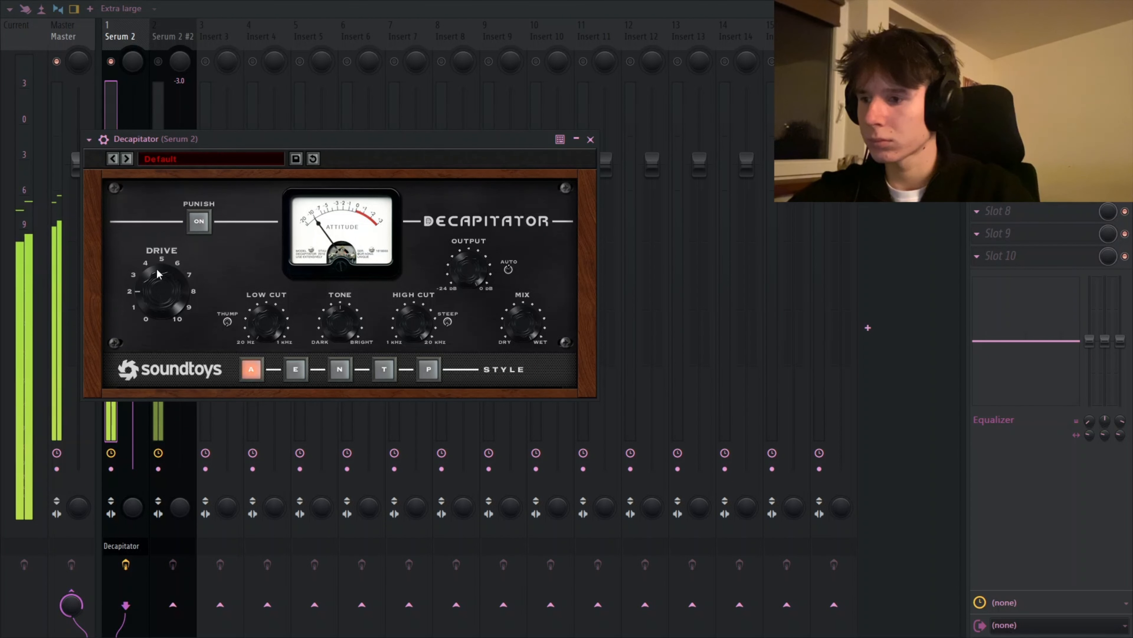
left_click(591, 139)
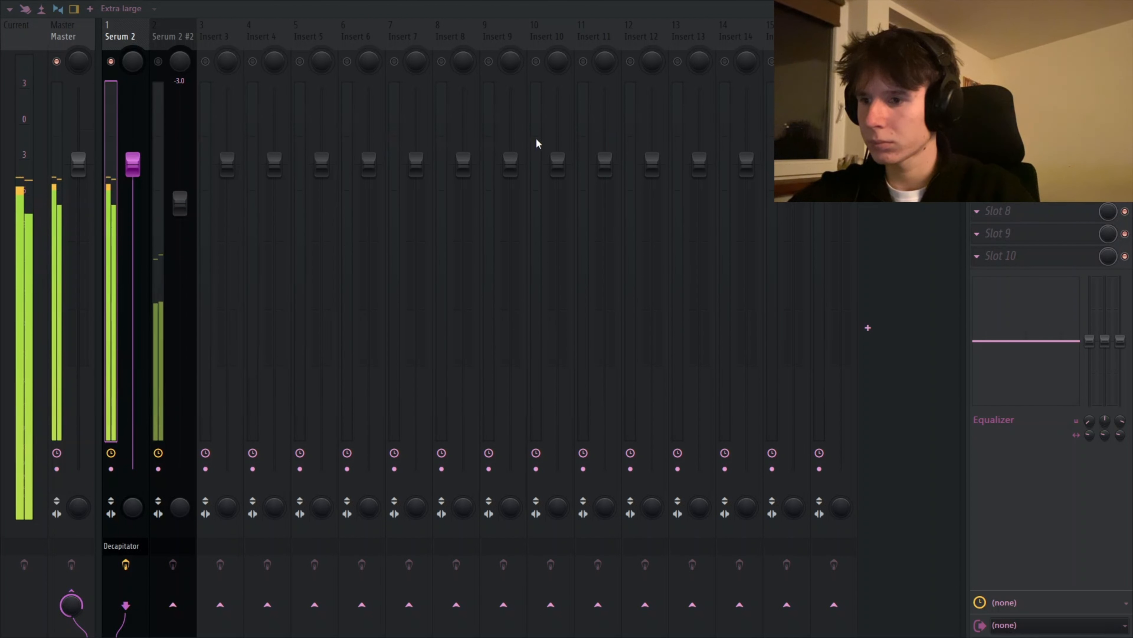
left_click_drag(142, 164, 183, 208)
left_click(180, 144)
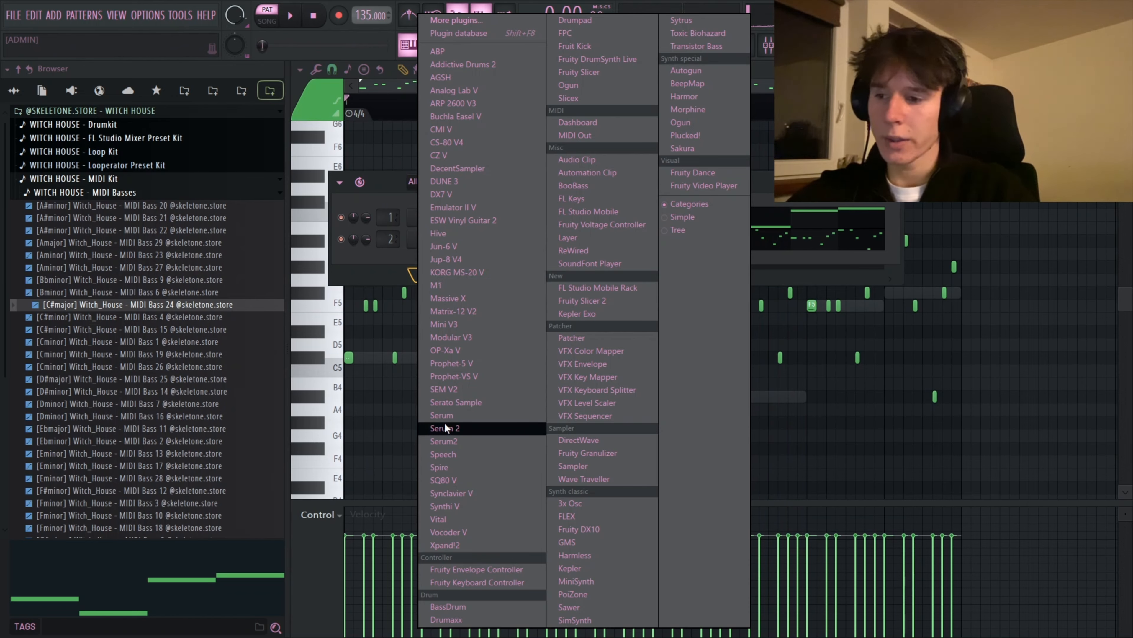
- Add a third Serum 2 channel and load the LEAD - CULTISM preset in it
left_click(445, 430)
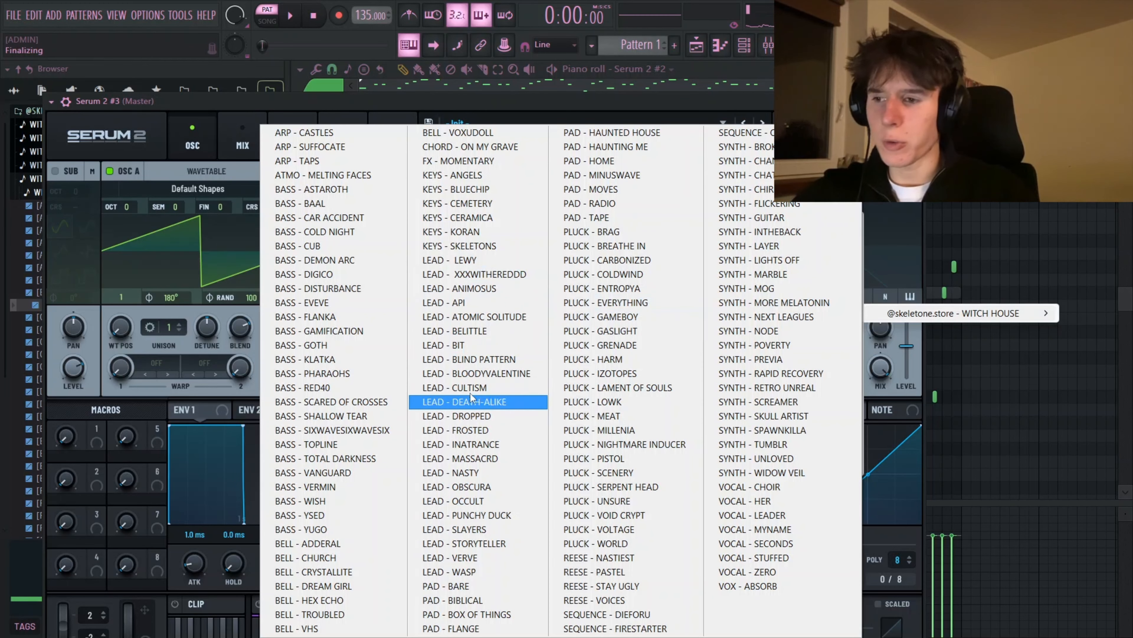
left_click(469, 387)
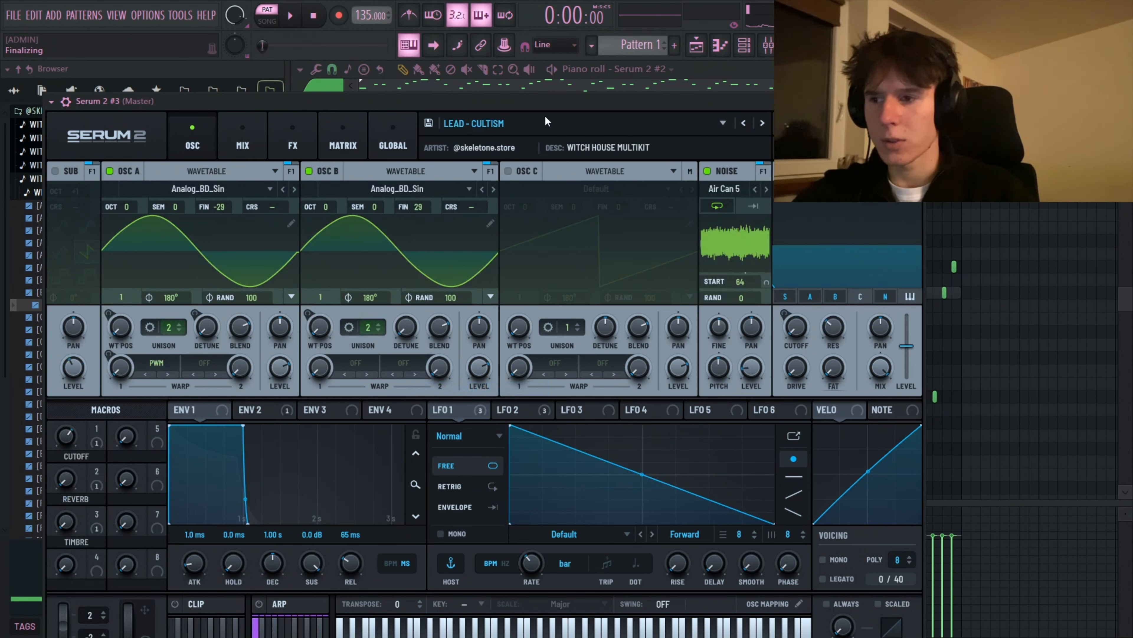
left_click_drag(568, 108, 616, 109)
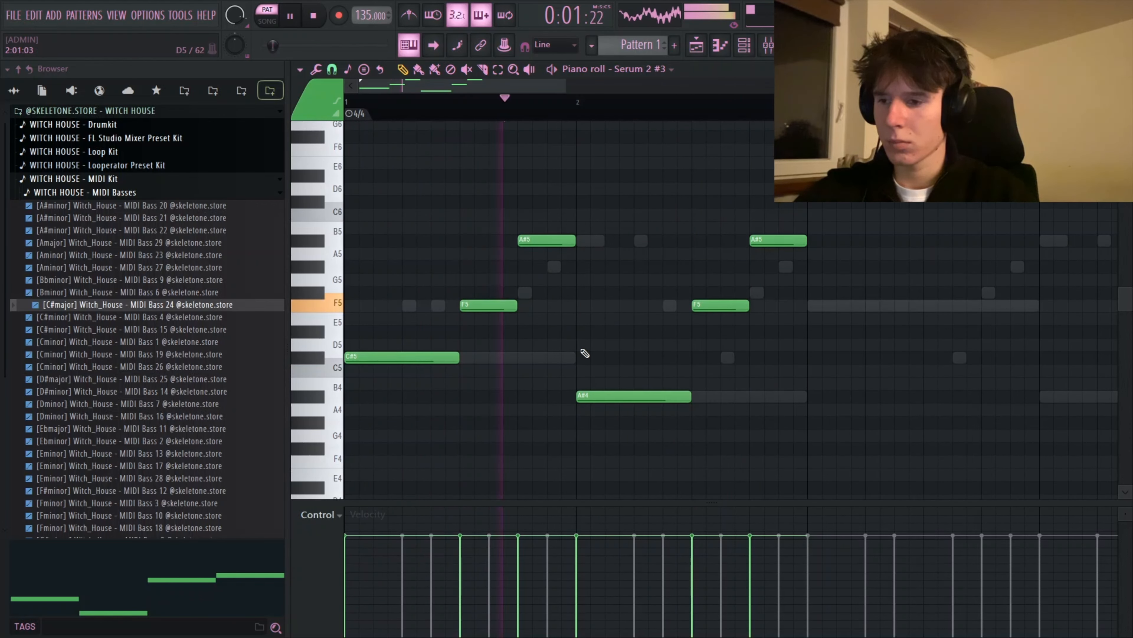
- Duplicate the two-bar Serum 2 #3 lead melody into bars 3 and 4
scroll(584, 340, "down", 4)
key("ctrl+b")
key("ctrl+d")
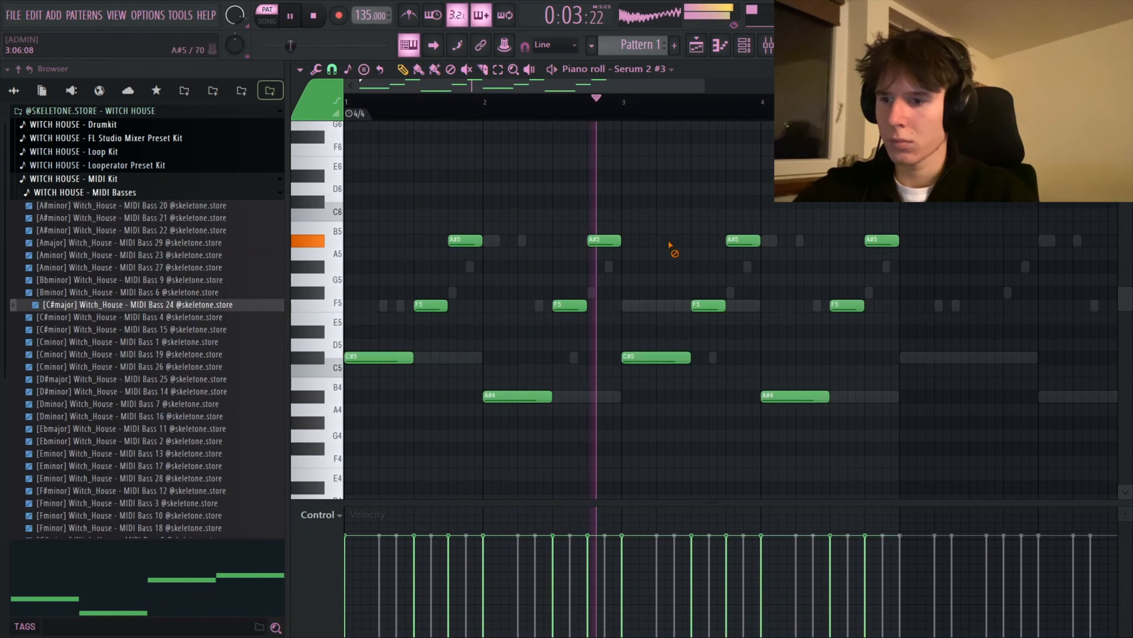
- In bar 4 of the lead melody, replace the opening A#4 with C#6 and the final A#5 with C6
left_click(766, 203)
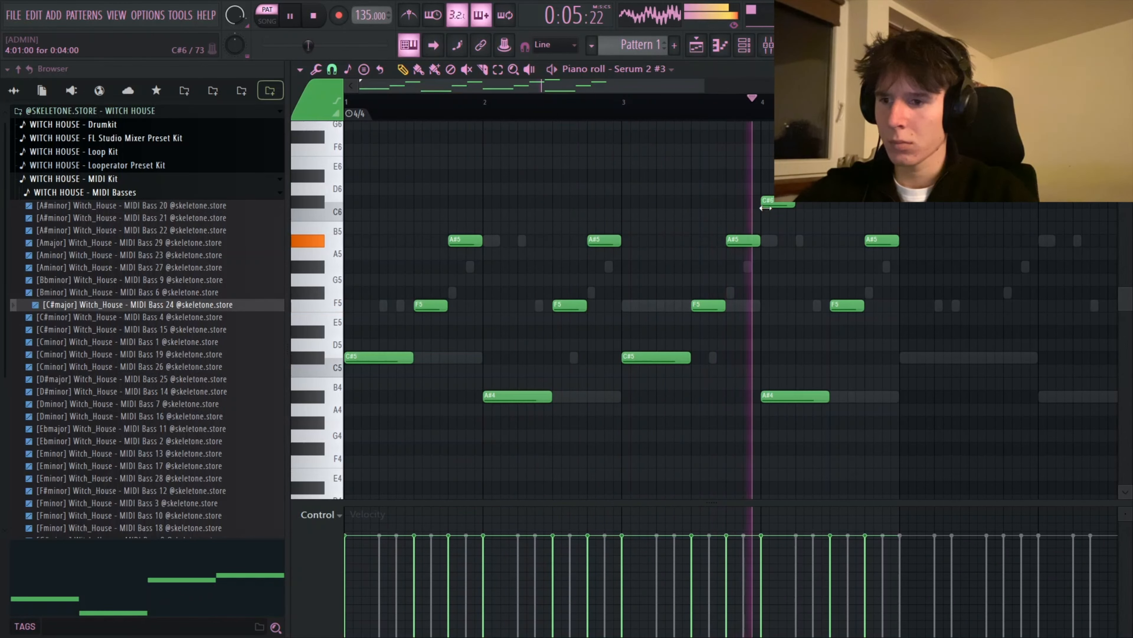
key("space")
key("space")
right_click(798, 398)
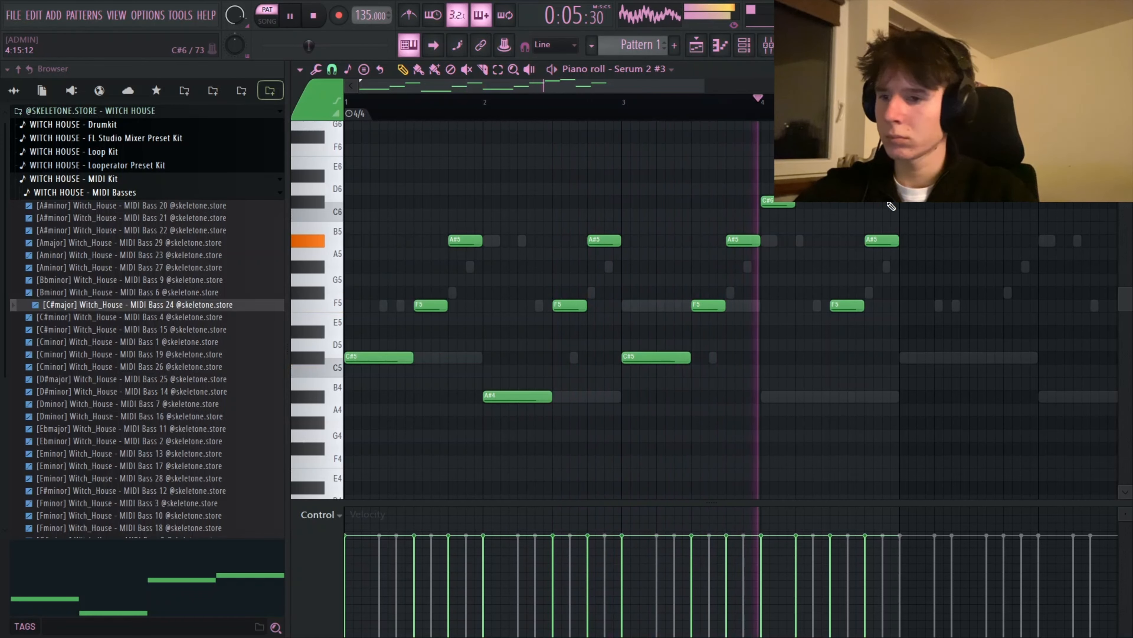
left_click(876, 215)
right_click(889, 243)
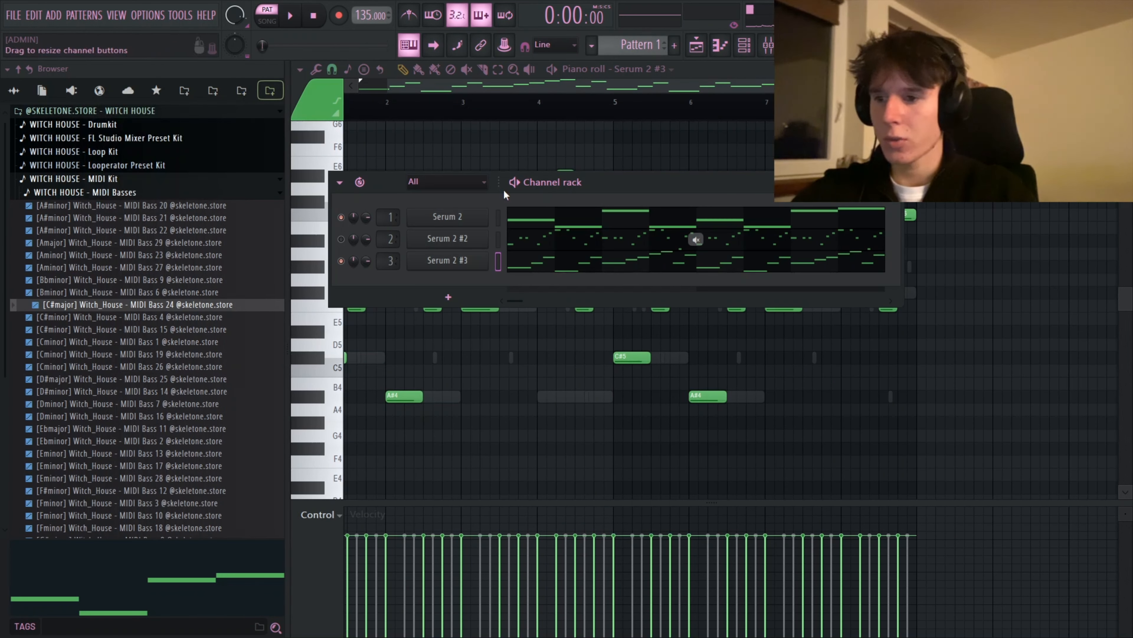
- Play back the pattern and open the Serum 2 #3 melody in the piano roll to review its notes
left_click_drag(772, 193, 890, 207)
key("space")
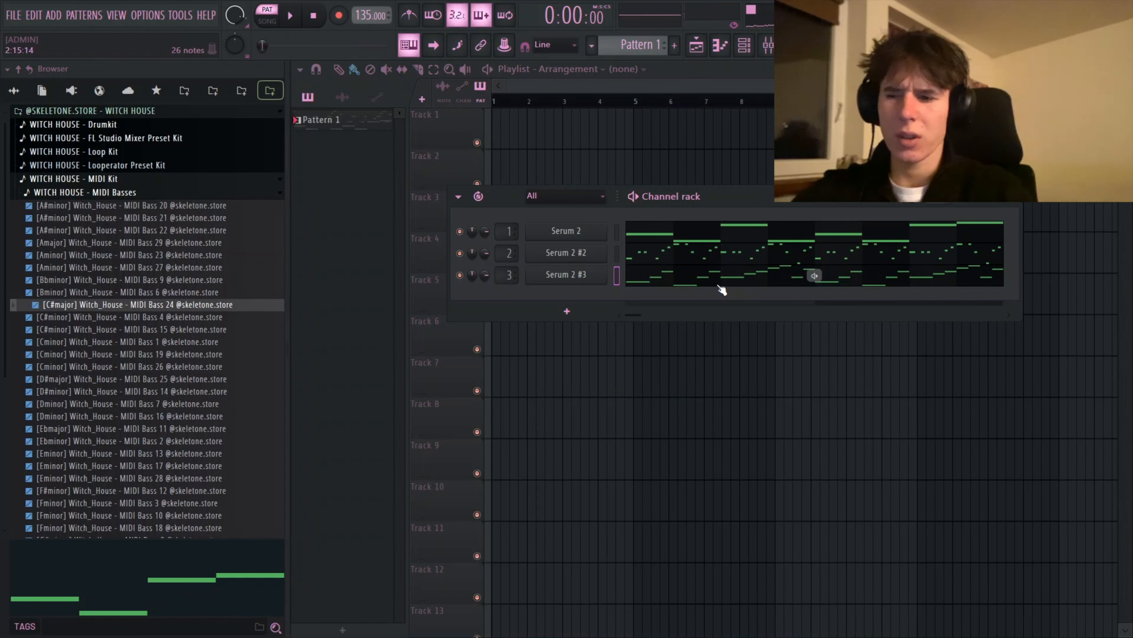
left_click(719, 285)
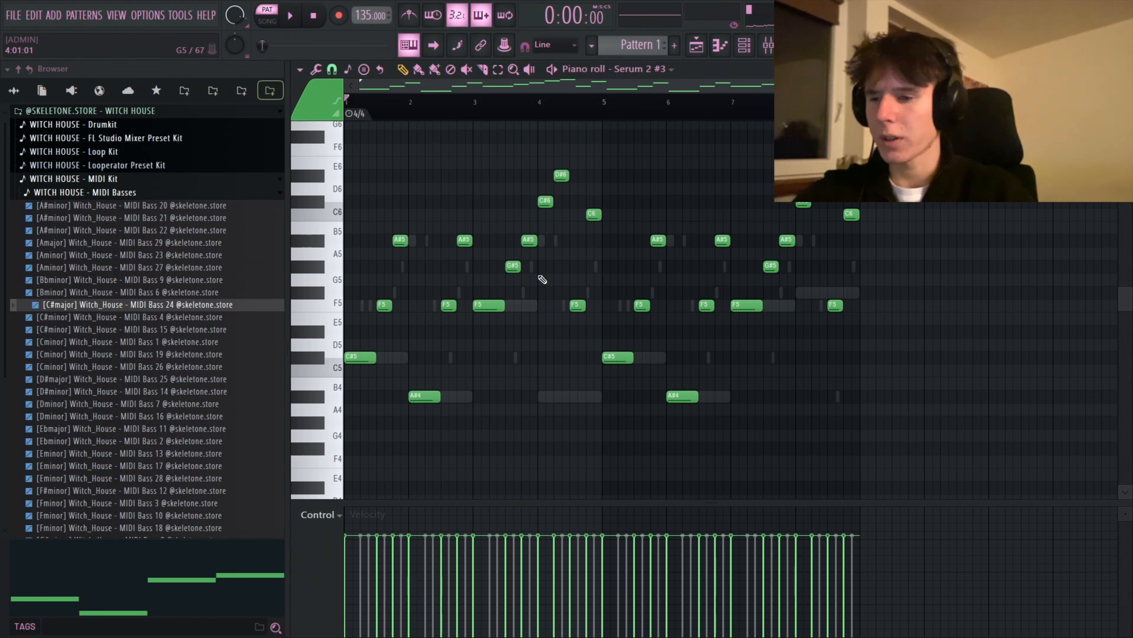
scroll(543, 279, "up", 5)
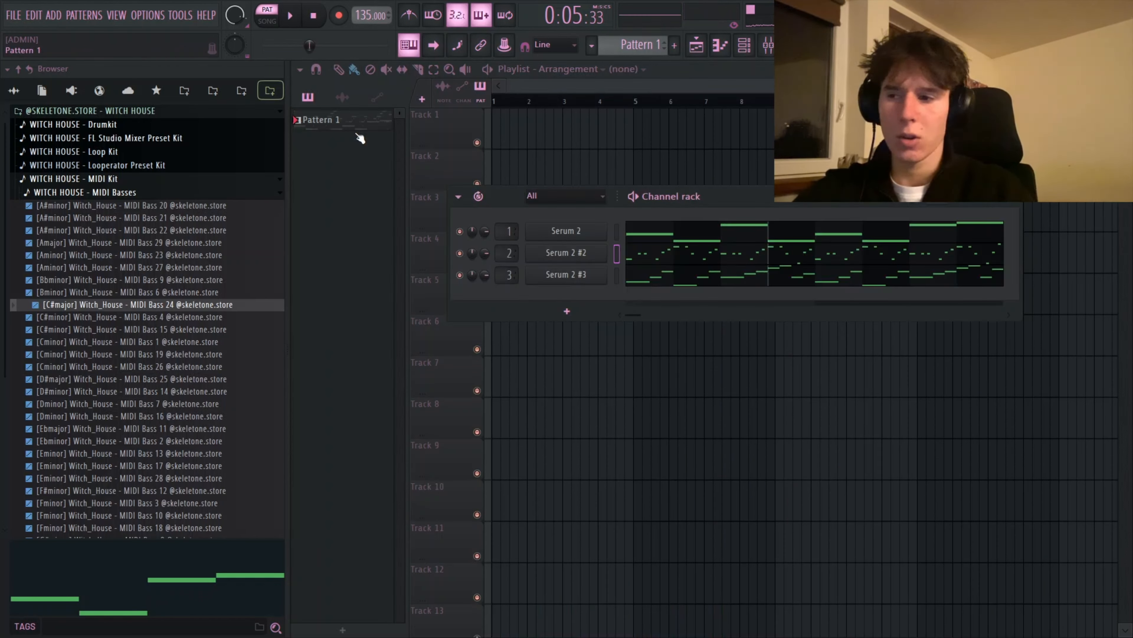
- Split Pattern 1 by channel and collapse the MIDI Basses and MIDI Kit folders in the browser
right_click(360, 139)
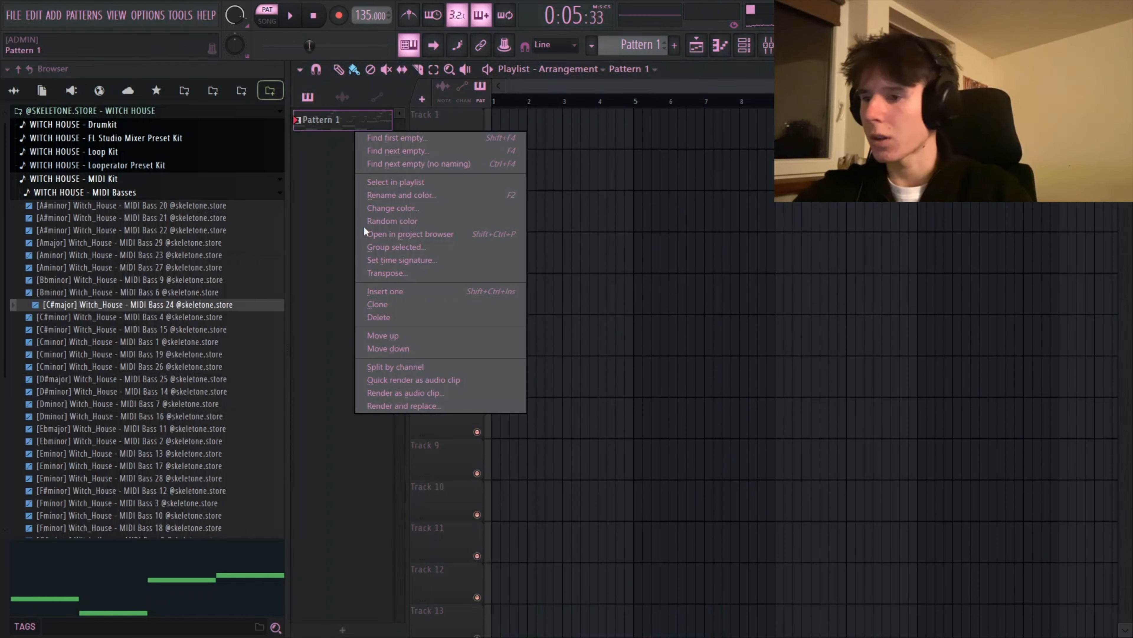
left_click(387, 361)
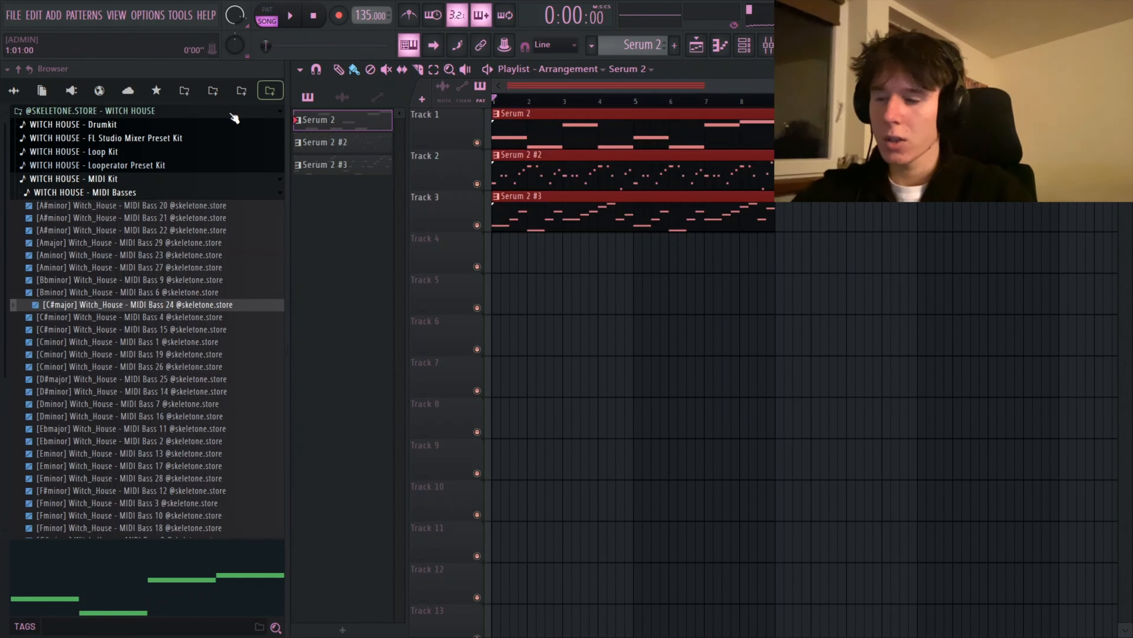
left_click(142, 188)
left_click(139, 180)
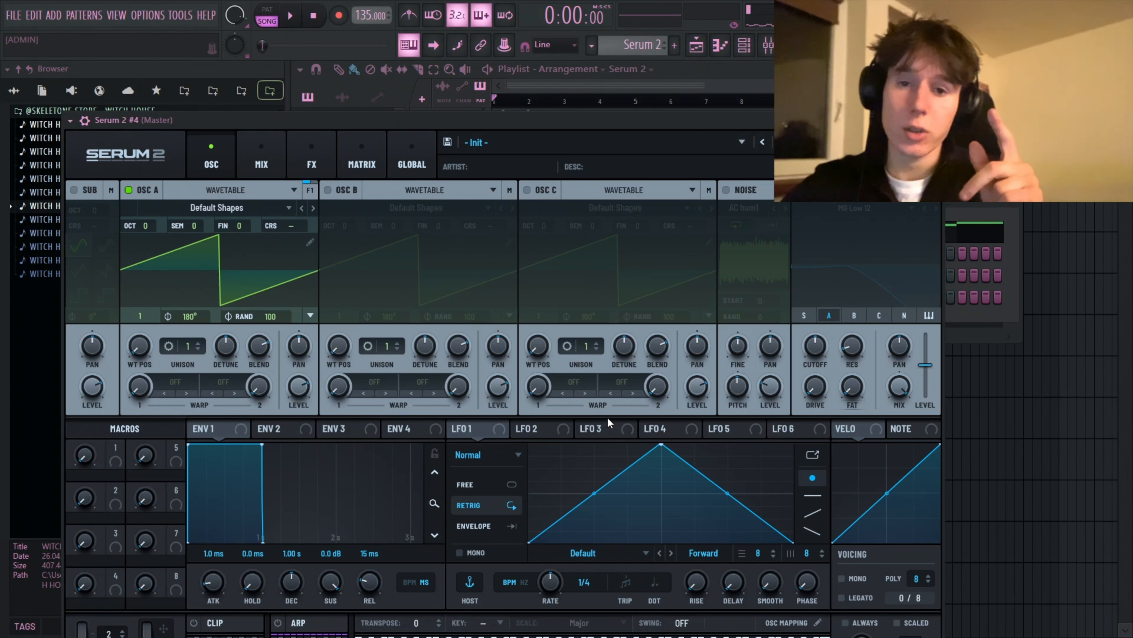
- Try the VOCAL - STUFFED preset in Serum 2 #4 with the Env 1 release shortened to about 0.7 ms
left_click(557, 140)
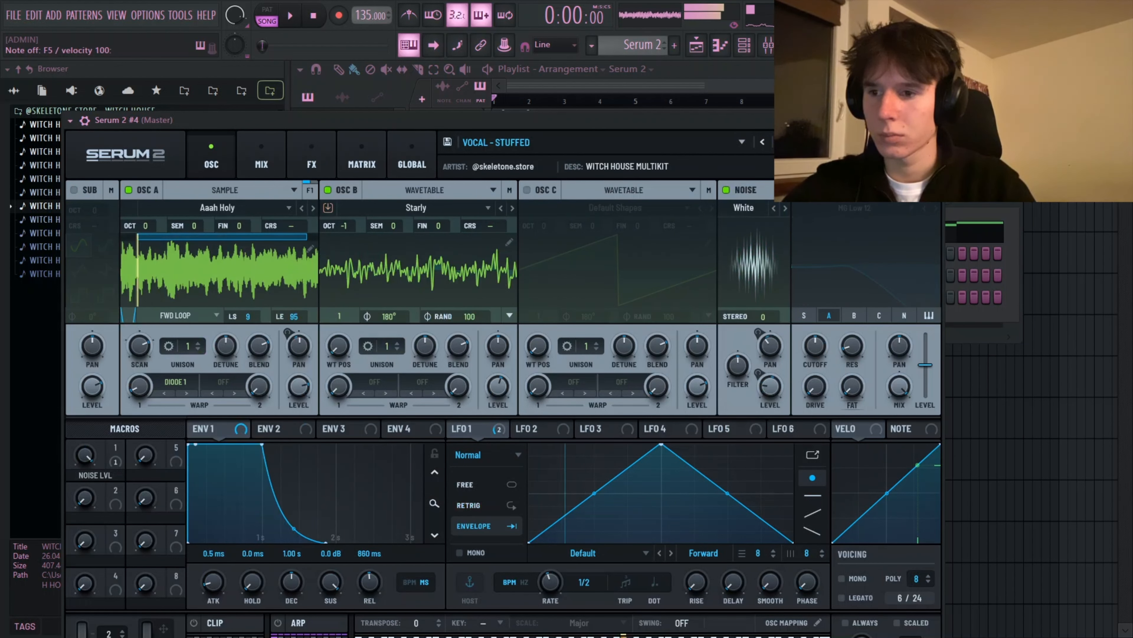
left_click_drag(369, 580, 370, 629)
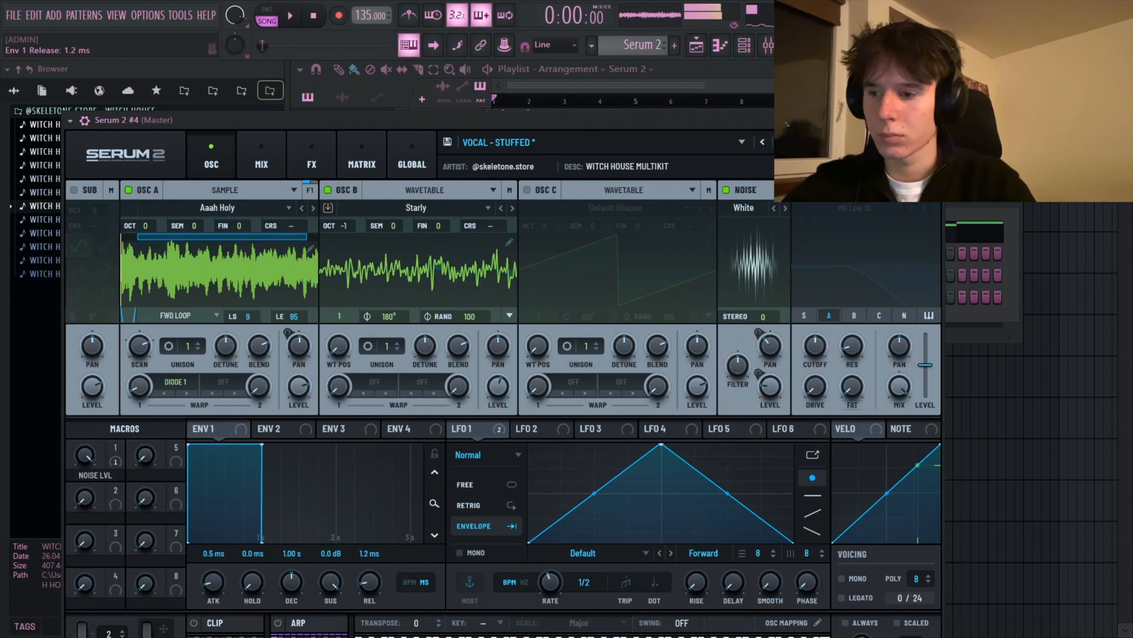
- Bypass the delay in the VOCAL - STUFFED effects chain and close the synth window
left_click(262, 165)
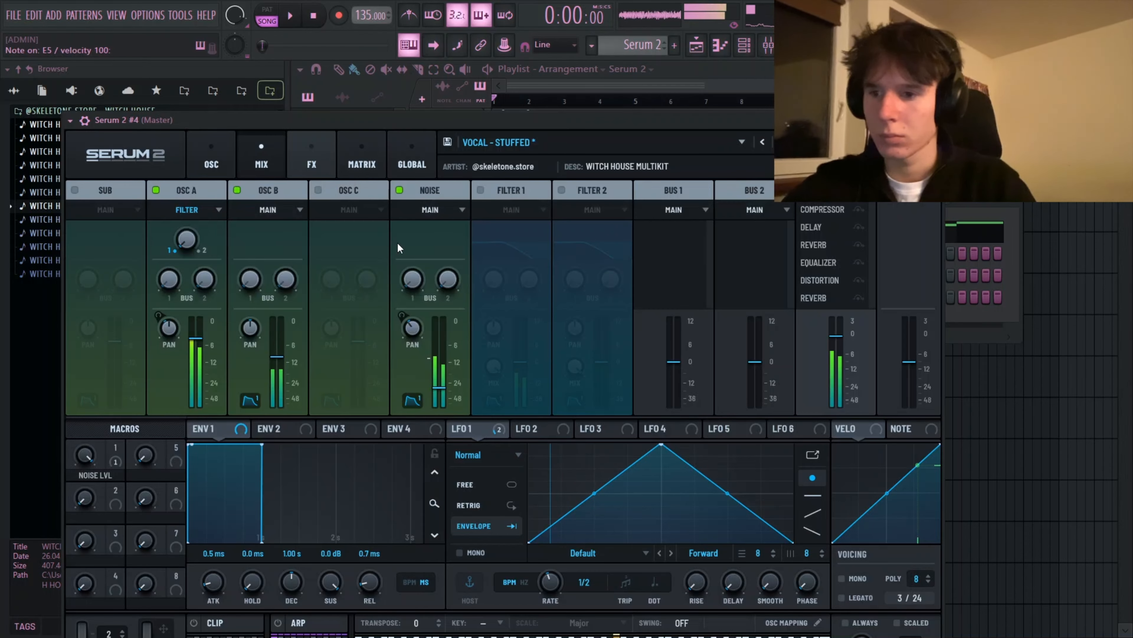
left_click(311, 163)
left_click(921, 290)
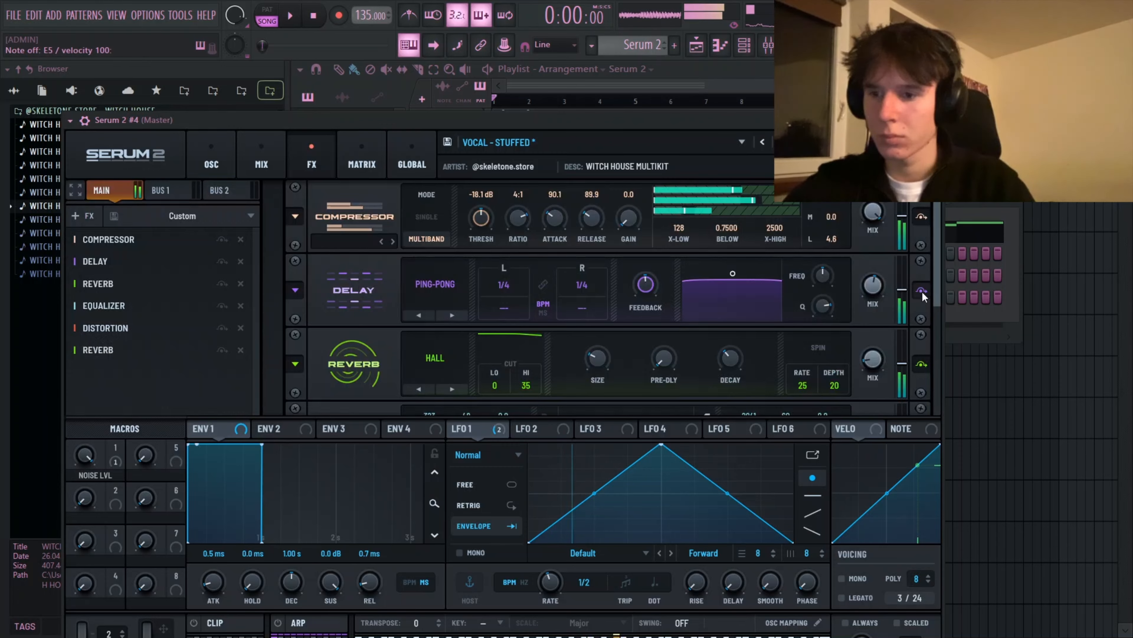
left_click(934, 120)
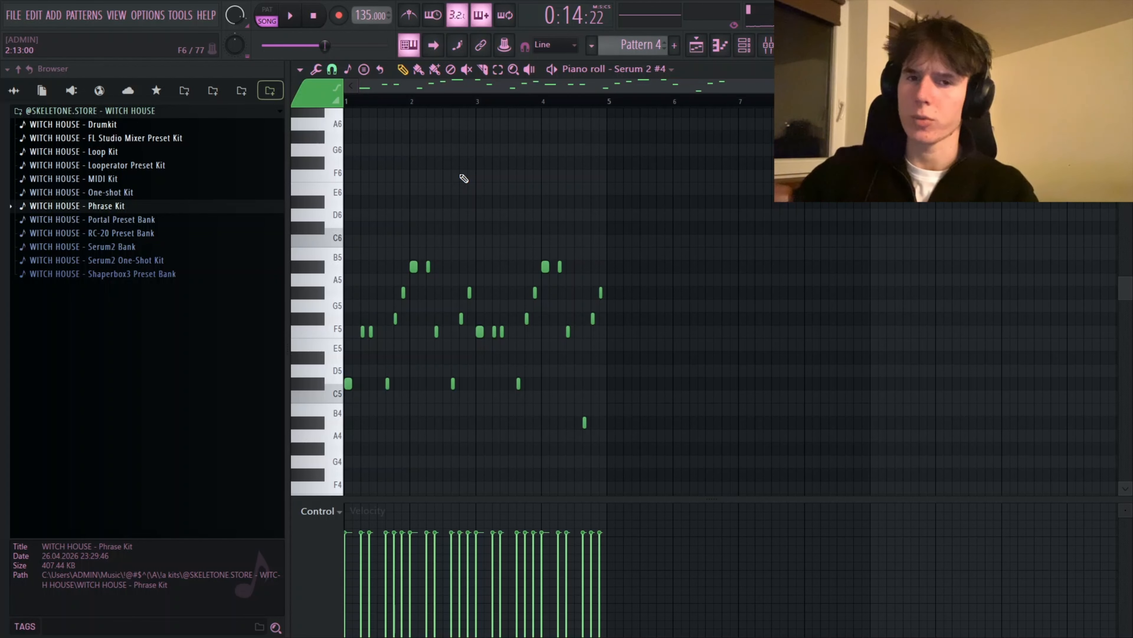
- In the Serum 2 #4 melody, lengthen bar 1's last C#5, F#5 and G#5 to two steps and delete bar 2's first A#5
scroll(464, 178, "up", 5)
key("space")
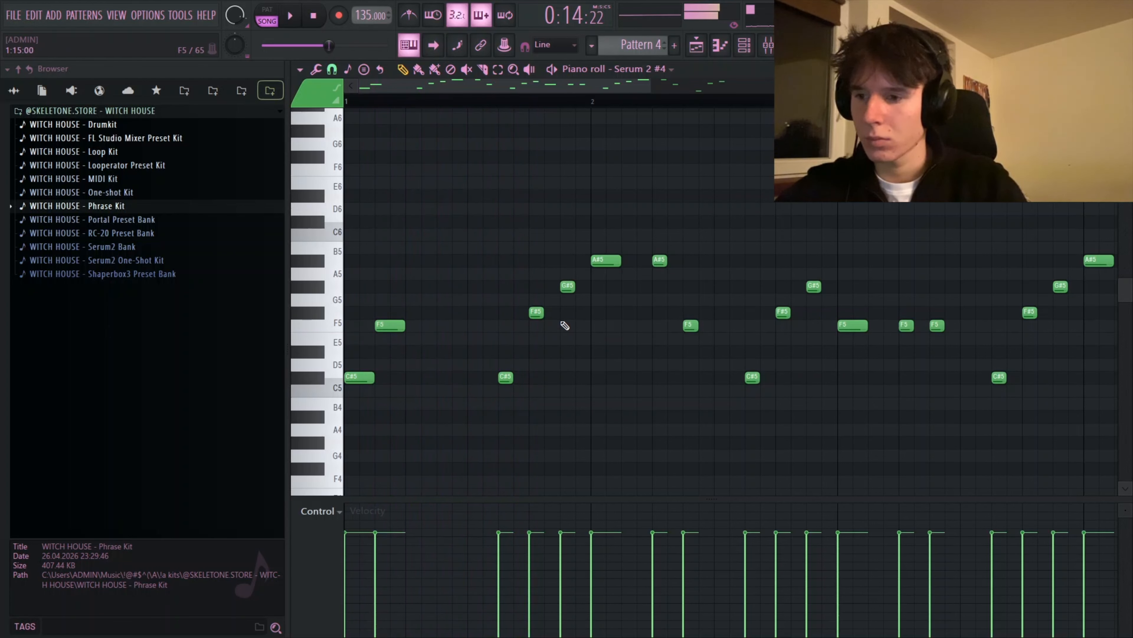
left_click_drag(513, 376, 528, 376)
left_click_drag(543, 312, 590, 286)
key("space")
right_click(617, 261)
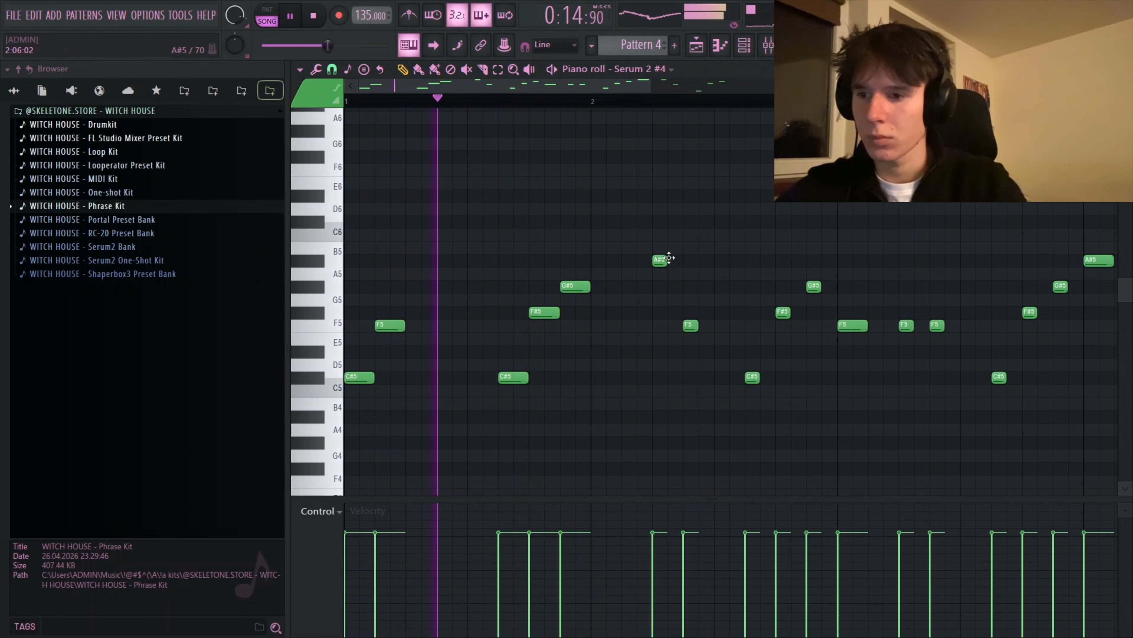
- Lengthen the A#5, F5, C#5, F#5 and G#5 notes in bar 2 of the vocal melody to two steps each
left_click_drag(668, 259, 682, 259)
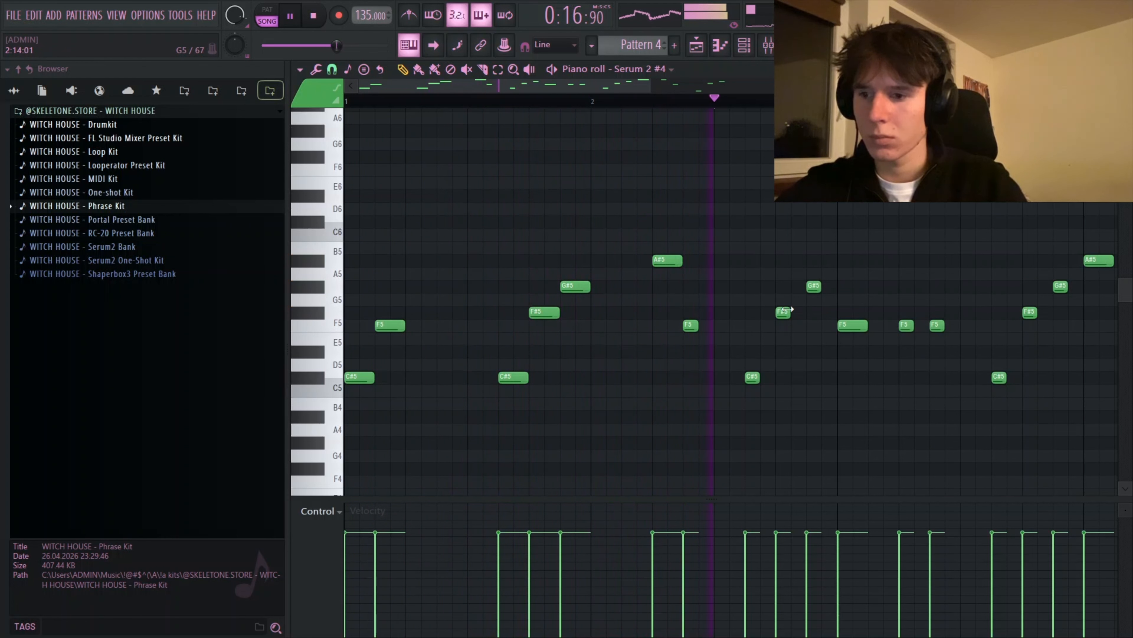
left_click_drag(698, 325, 714, 325)
left_click_drag(760, 376, 775, 377)
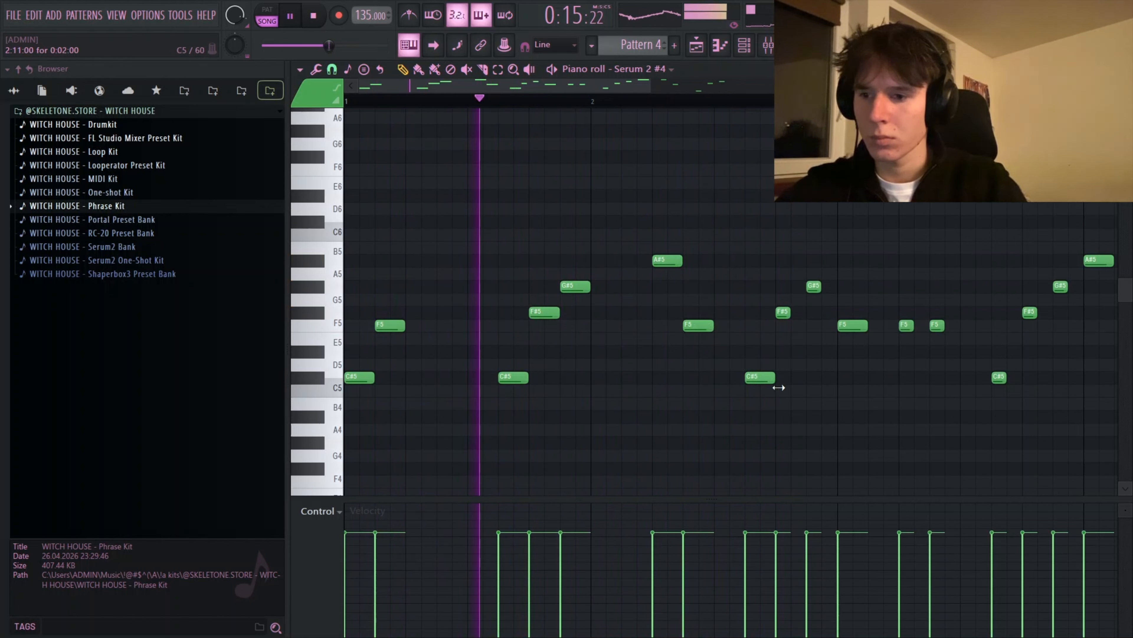
left_click_drag(790, 311, 806, 312)
key("space")
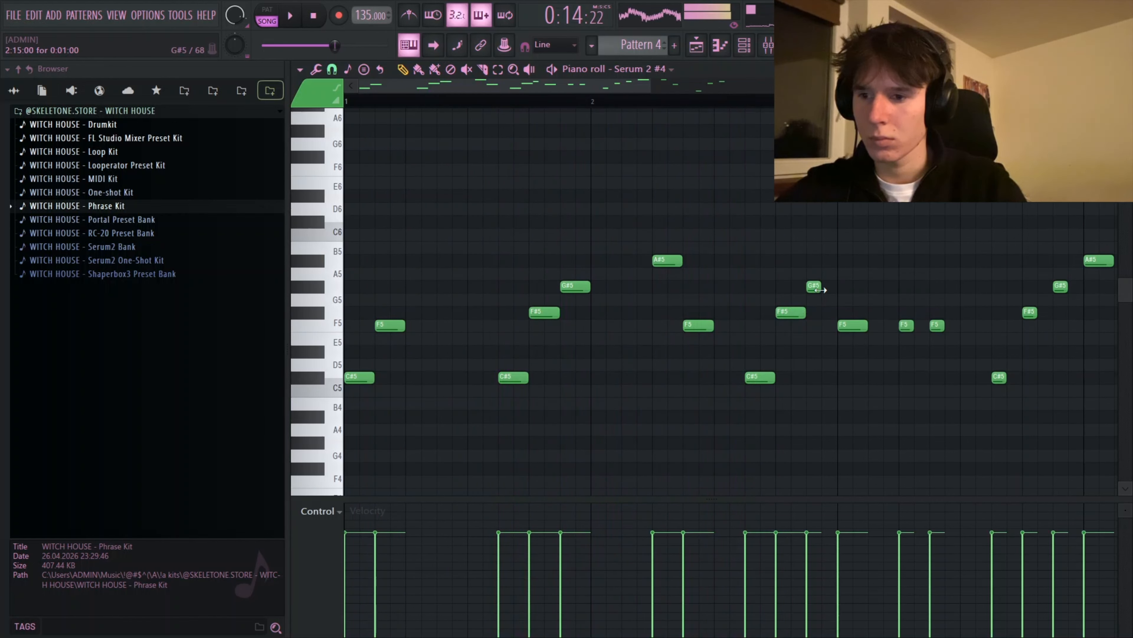
left_click_drag(821, 290, 836, 290)
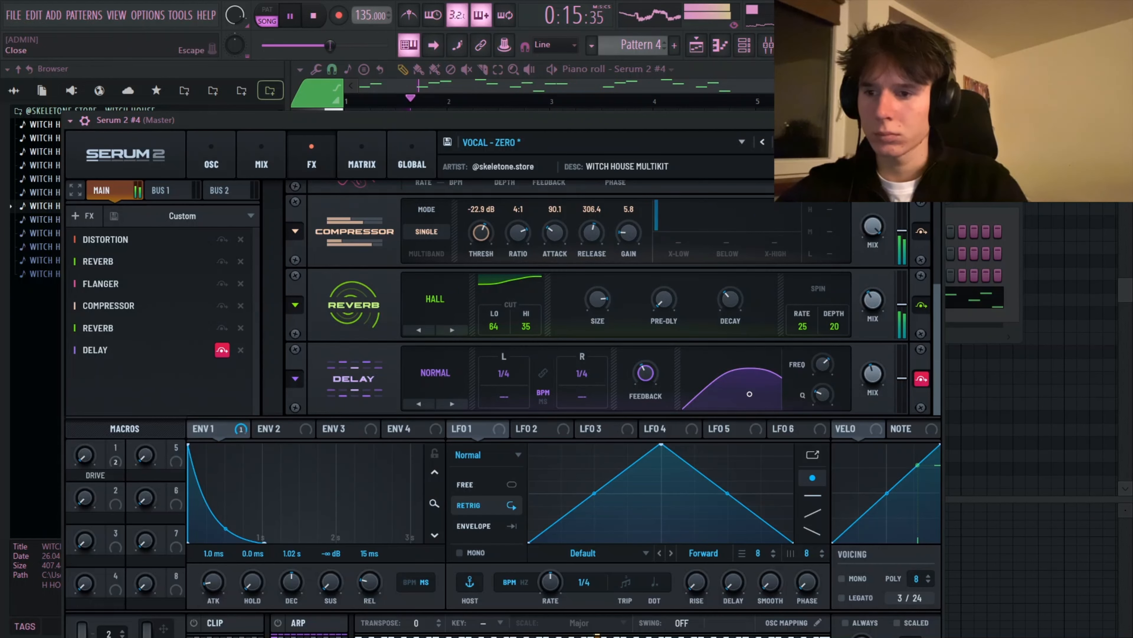
- Route Serum 2 #4 to mixer track 4 and lower its fader to -2.9 dB
key("Escape")
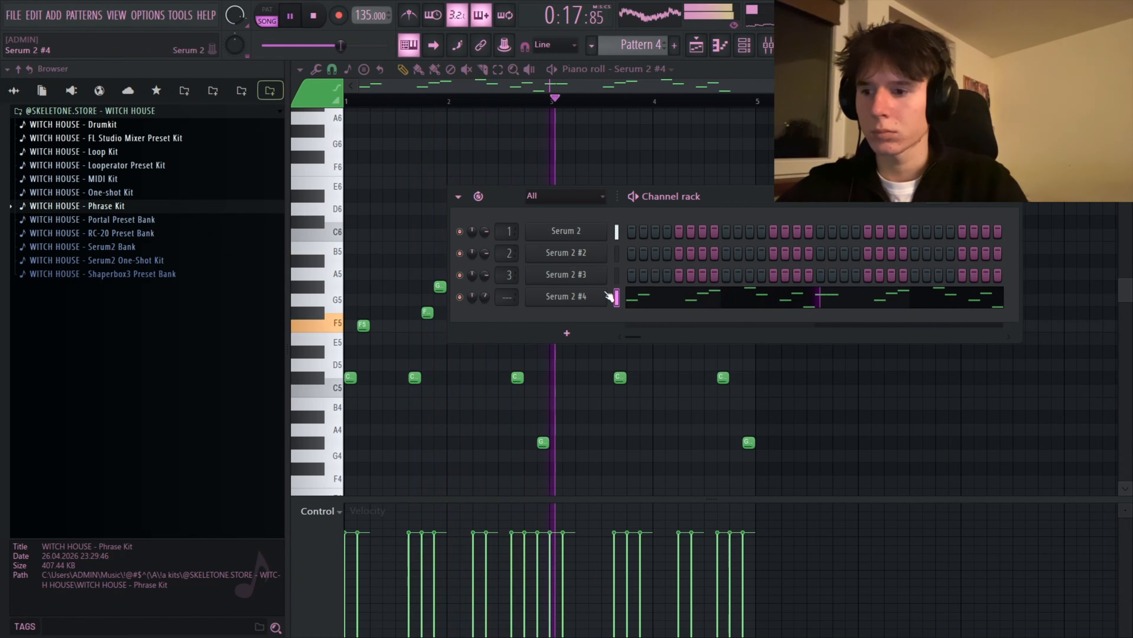
key("ctrl+l")
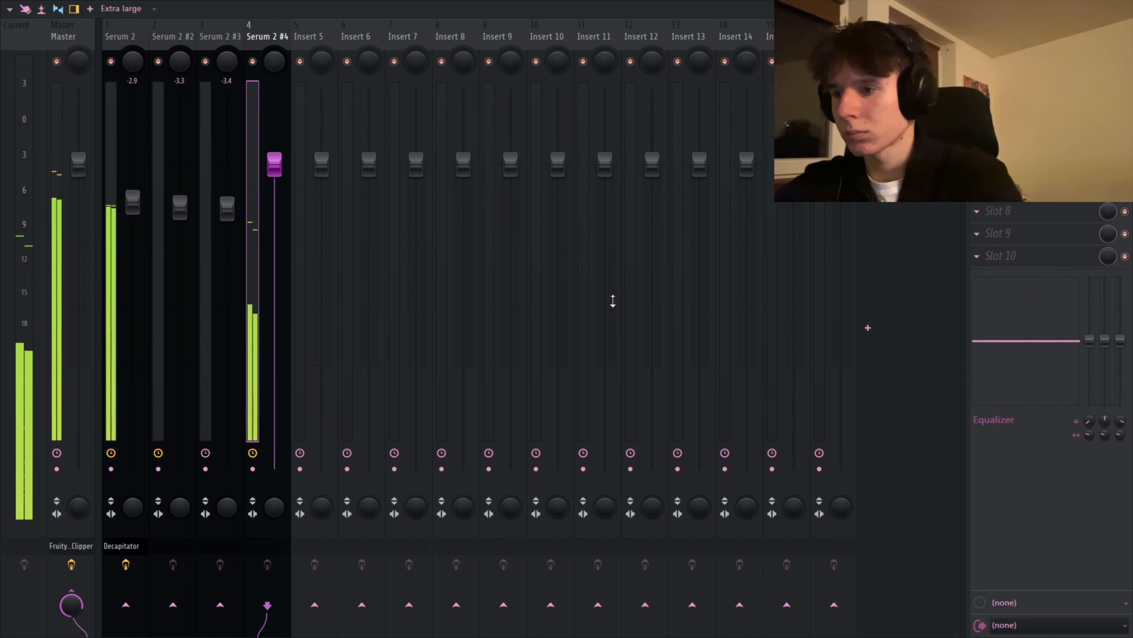
left_click_drag(275, 163, 285, 196)
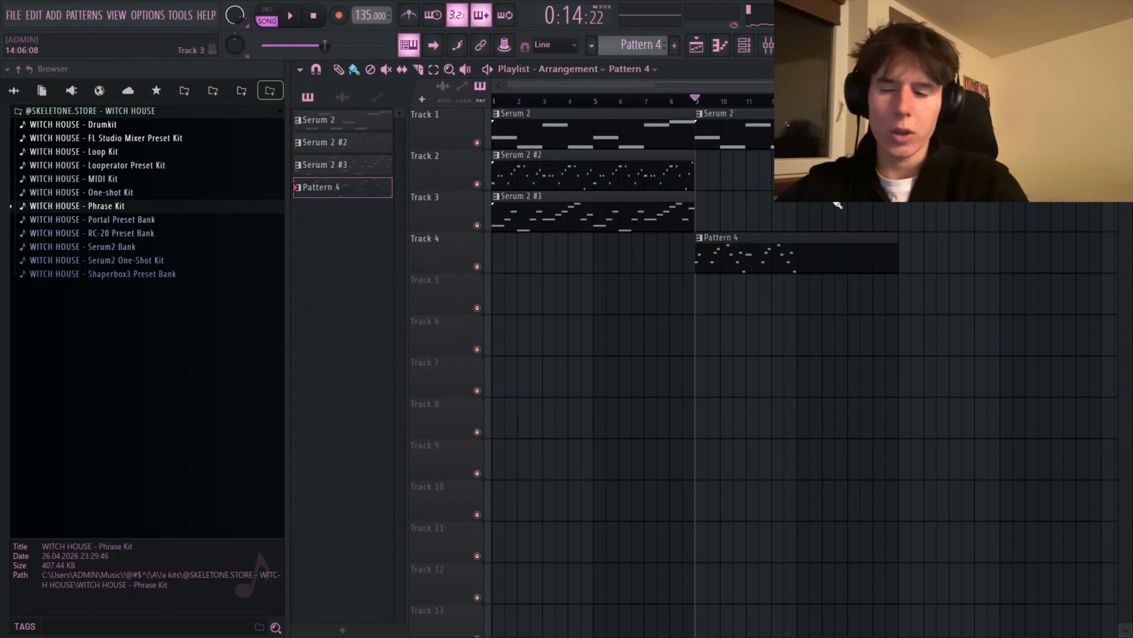
- Trim the Pattern 4 clip to four bars and merge it with a duplicate placed directly after it on Track 4
left_click_drag(668, 253, 624, 253)
key("ctrl+b")
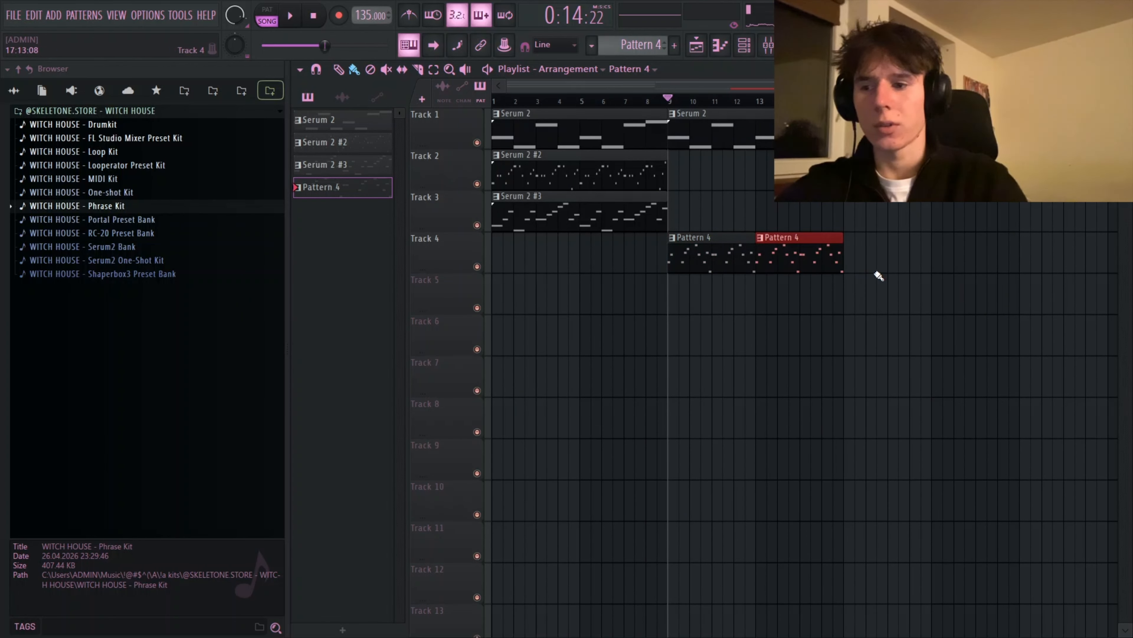
left_click_drag(865, 264, 653, 256)
key("ctrl+g")
key("ctrl+d")
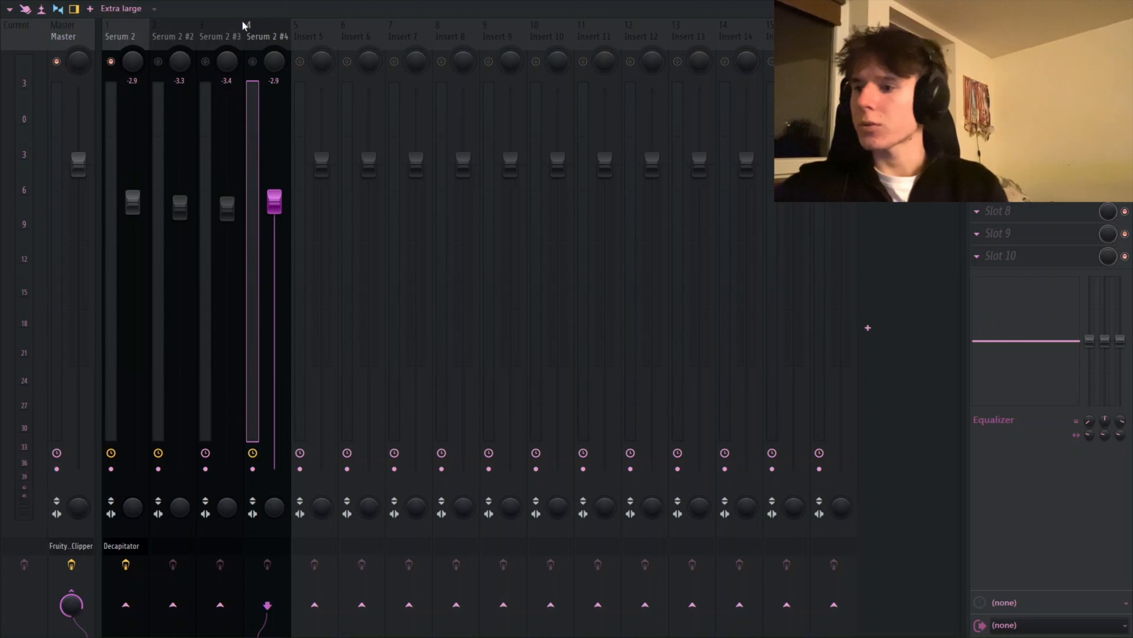
- Select the soloed Serum 2 mixer track and briefly audition it
left_click(134, 33)
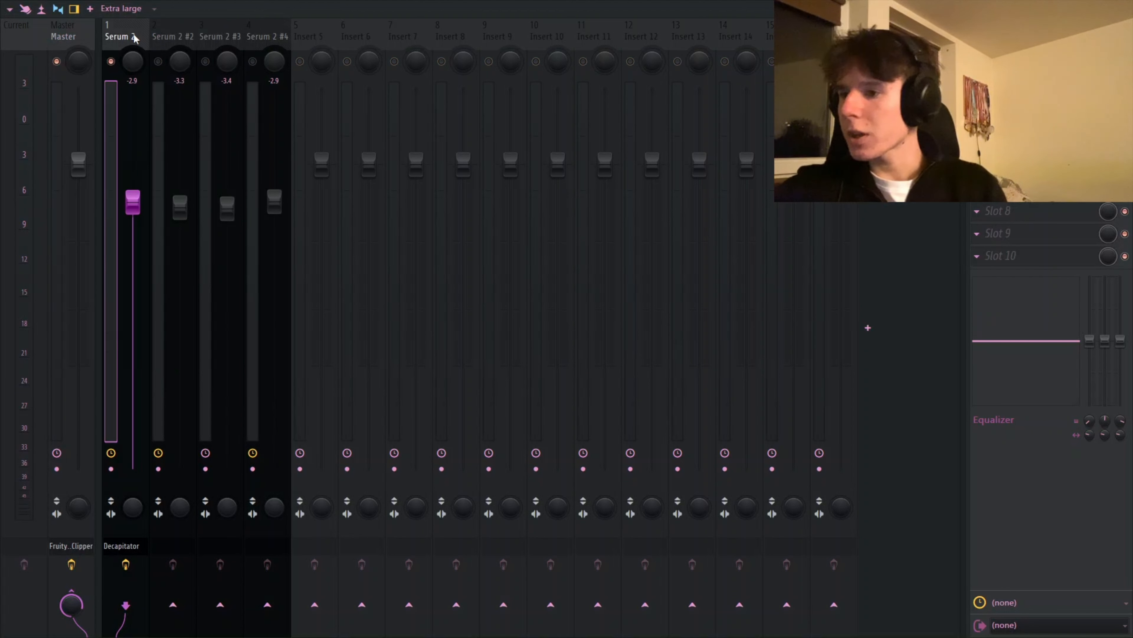
key("space")
key("space")
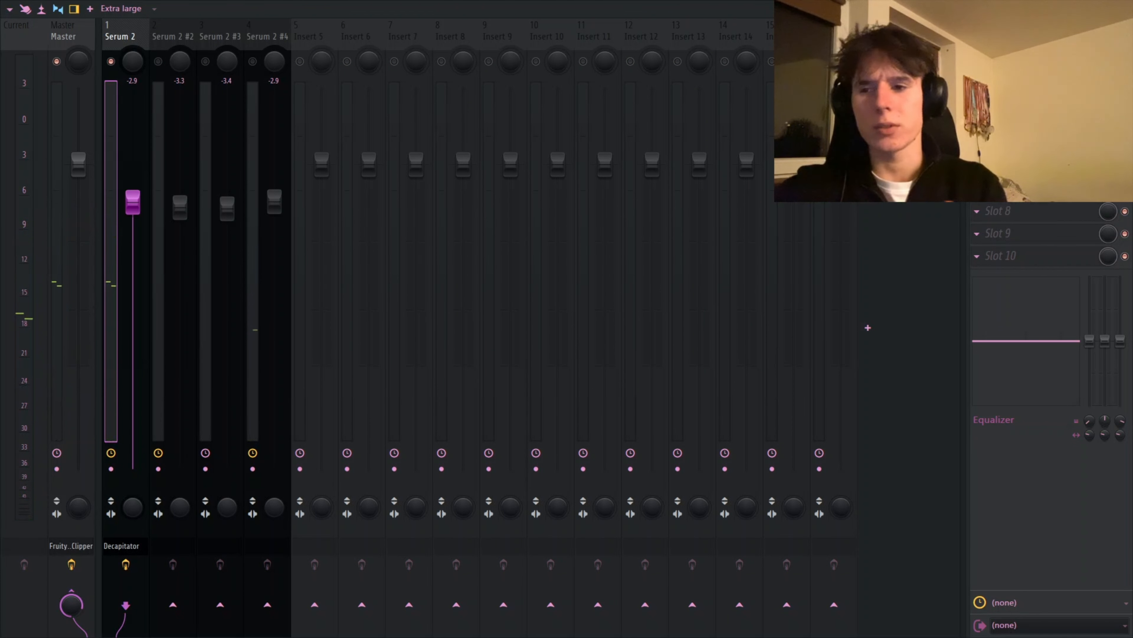
- Check the Decapitator settings on the Serum 2 track during playback and lower that track's fader to -3.5 dB
left_click(1012, 54)
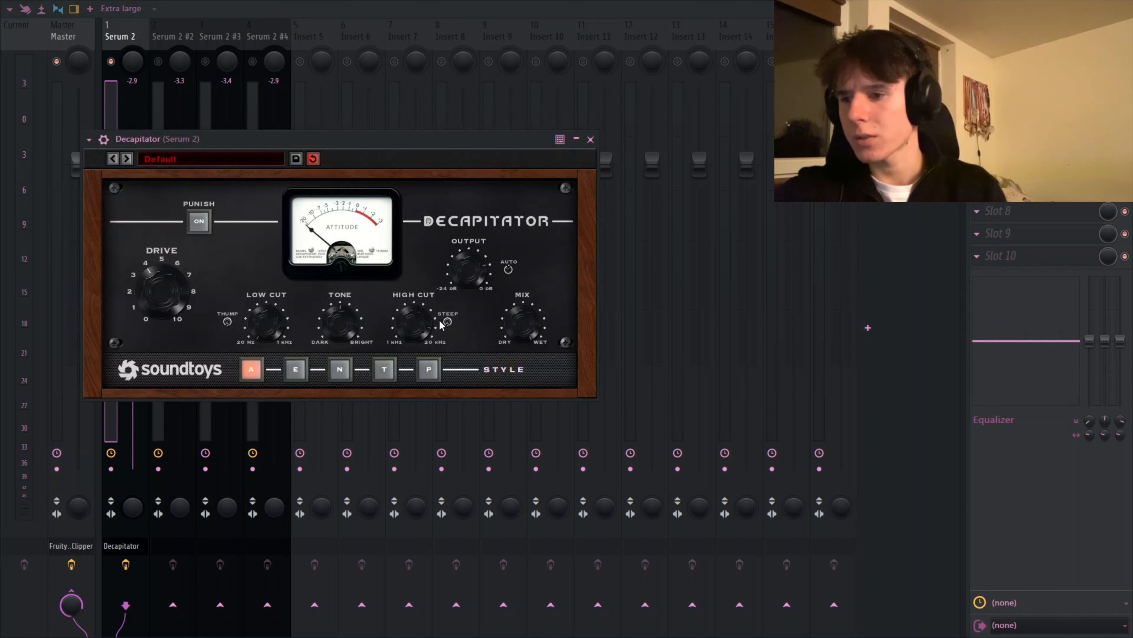
left_click_drag(517, 139, 569, 149)
key("space")
left_click(643, 152)
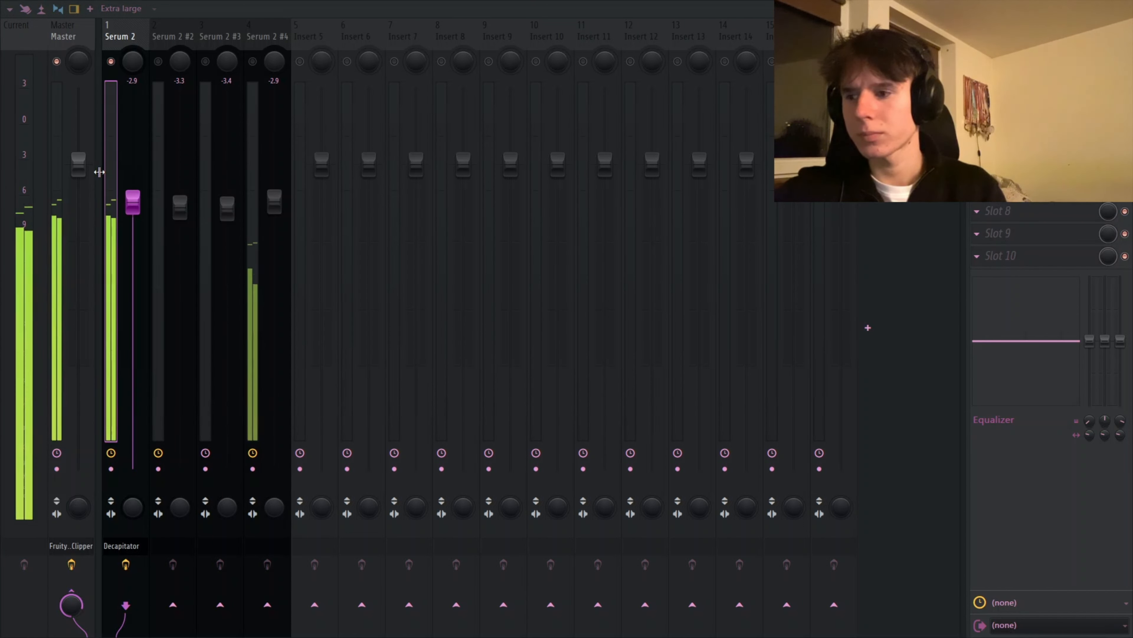
left_click_drag(133, 202, 133, 210)
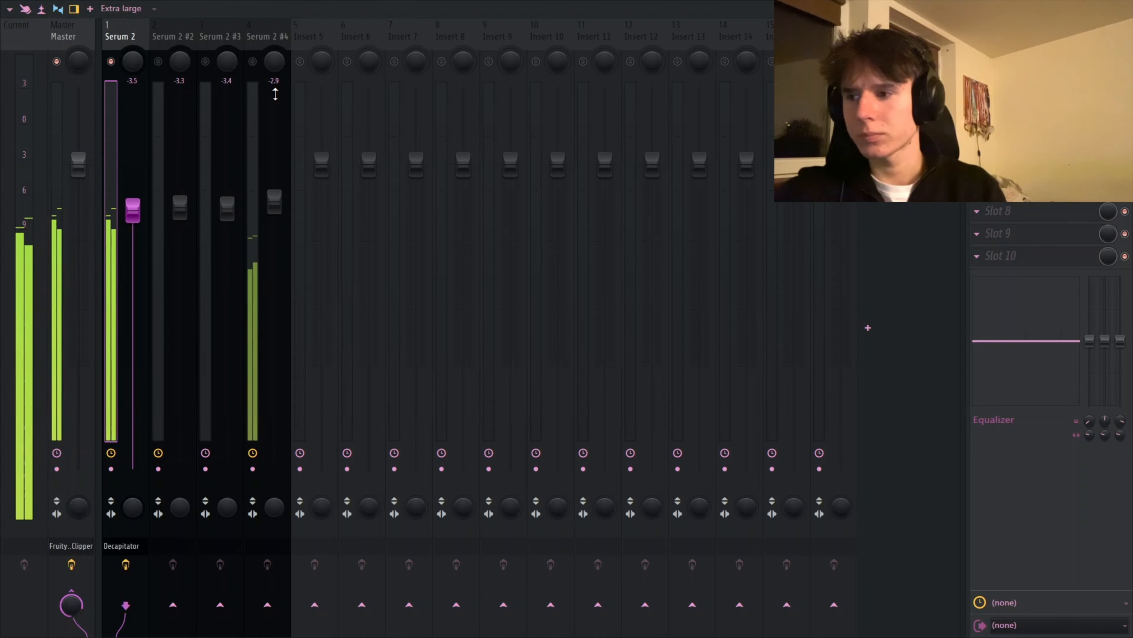
key("space")
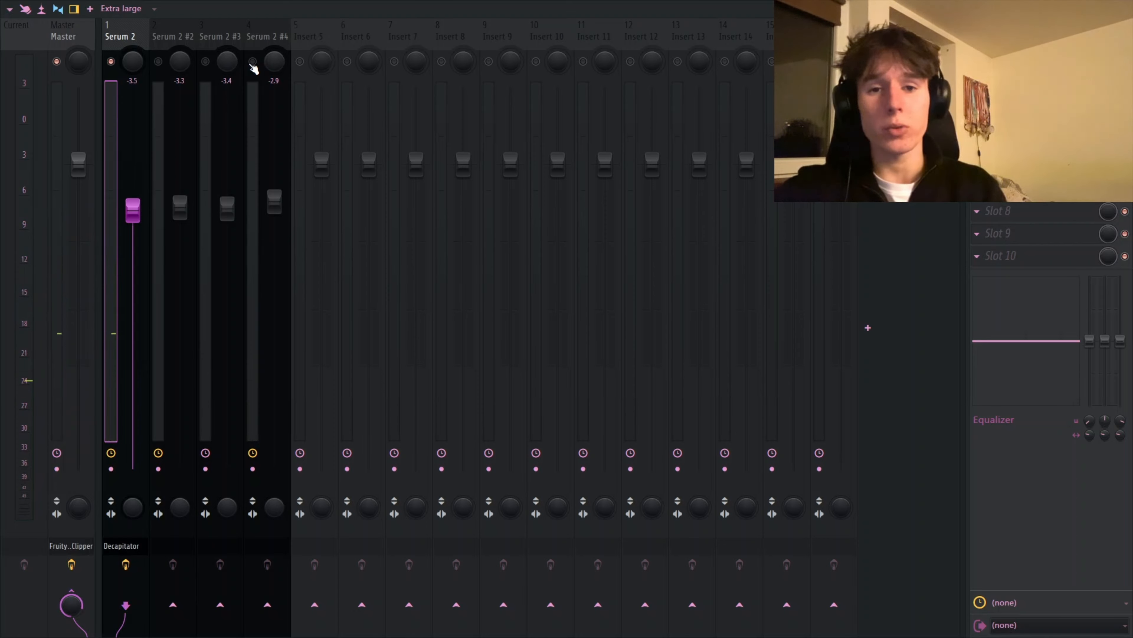
- Unmute Serum 2 #4, insert OTT on it with the depth at 61%, and lower its fader to -4.2 dB
left_click(252, 61)
key("space")
left_click(283, 36)
left_click(977, 55)
mouse_move(995, 69)
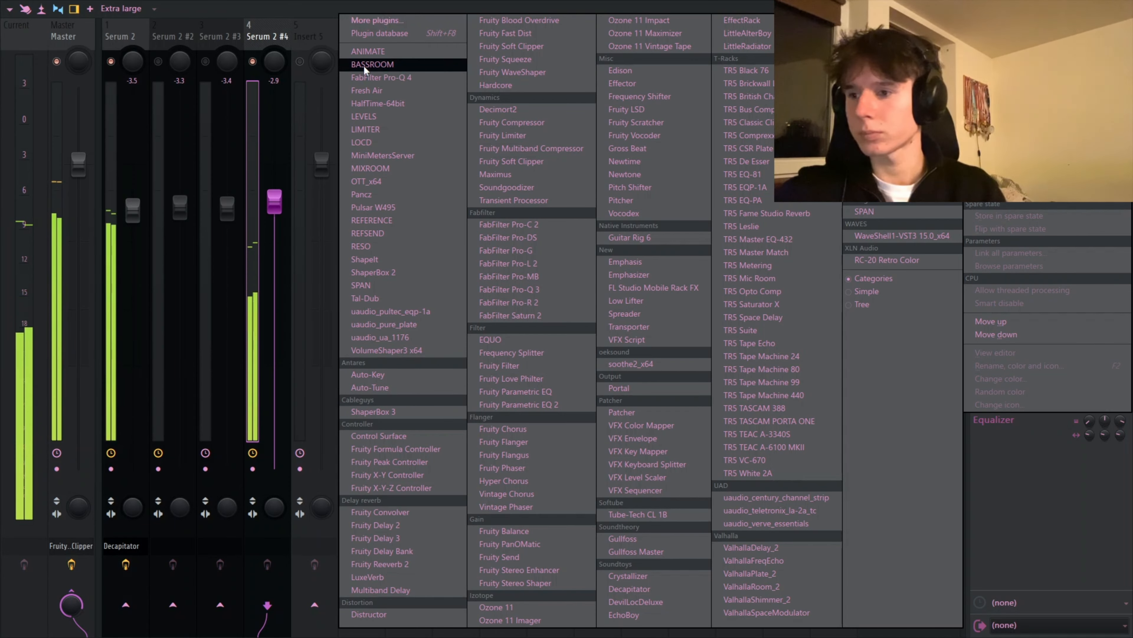
left_click(365, 181)
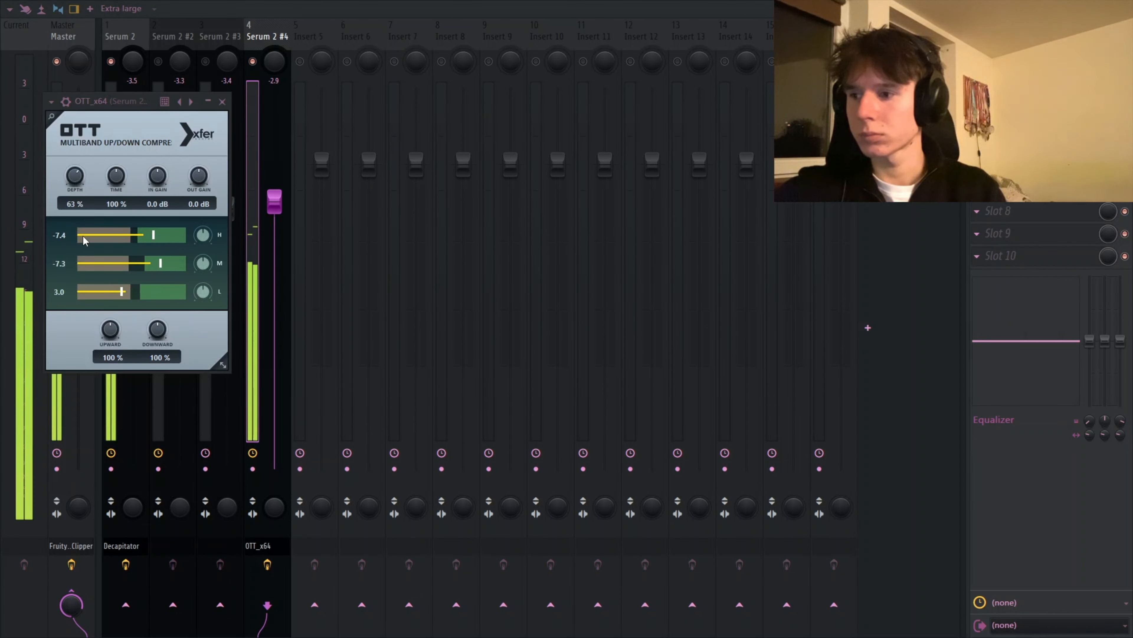
left_click(222, 101)
left_click_drag(275, 202, 274, 218)
- Insert Fruity Parametric EQ 2 in the second slot of Serum 2 #4 and make band 1 a high-pass slightly above 200 Hz
left_click(977, 77)
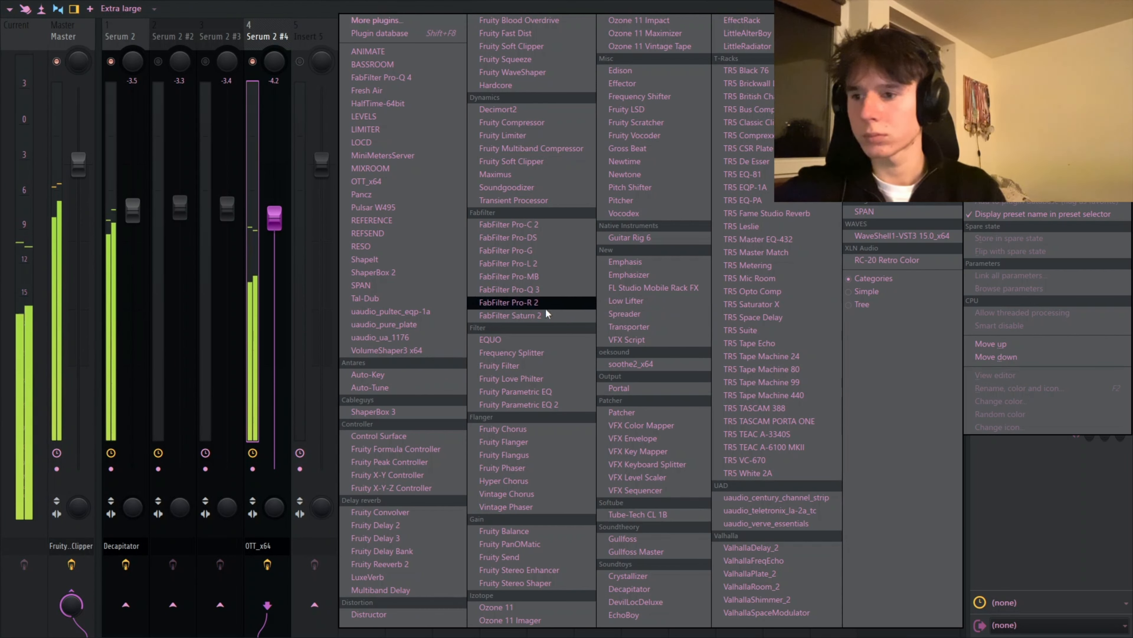
left_click(541, 402)
right_click(131, 244)
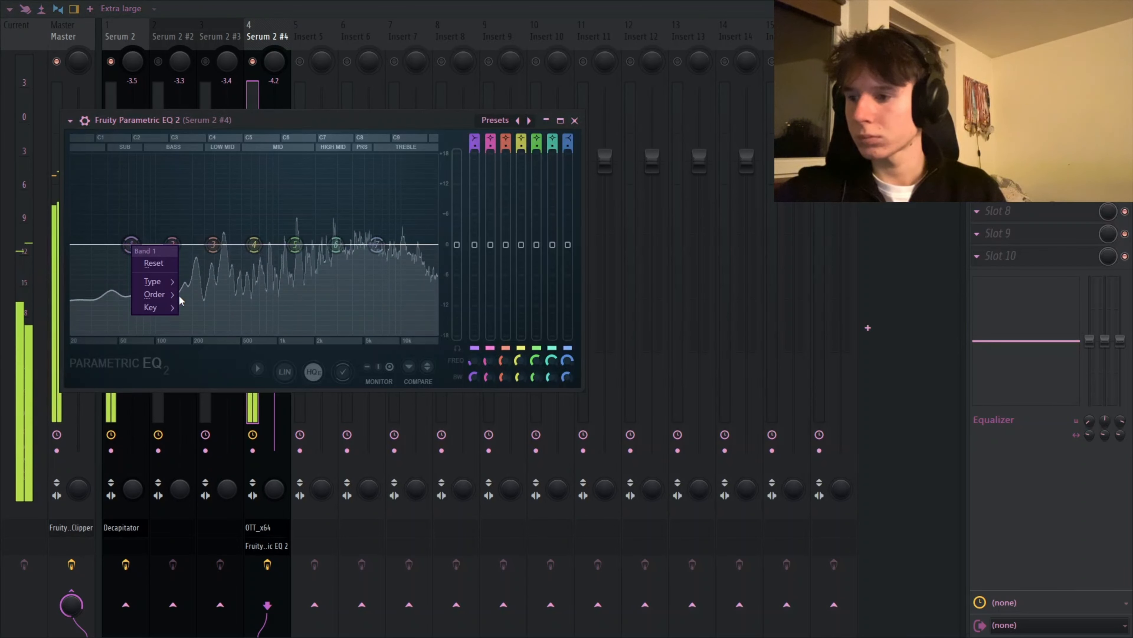
mouse_move(162, 281)
left_click(218, 323)
left_click_drag(172, 245, 209, 245)
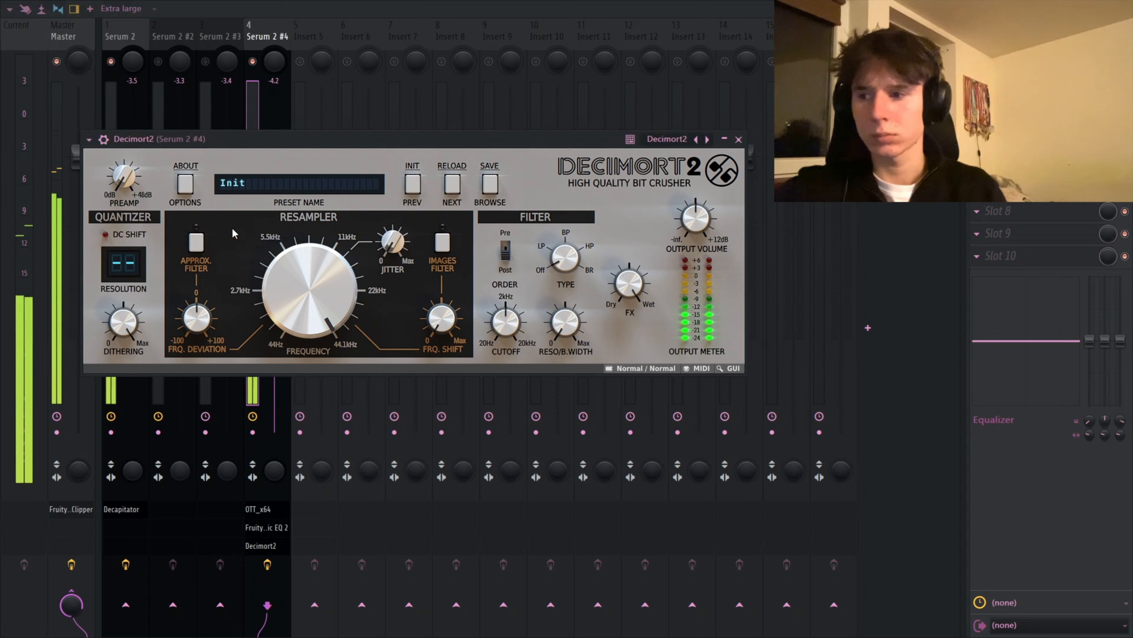
- Lower the Decimort2 resampler frequency on Serum 2 #4 to near the 22 kHz mark
left_click_drag(303, 282, 287, 303)
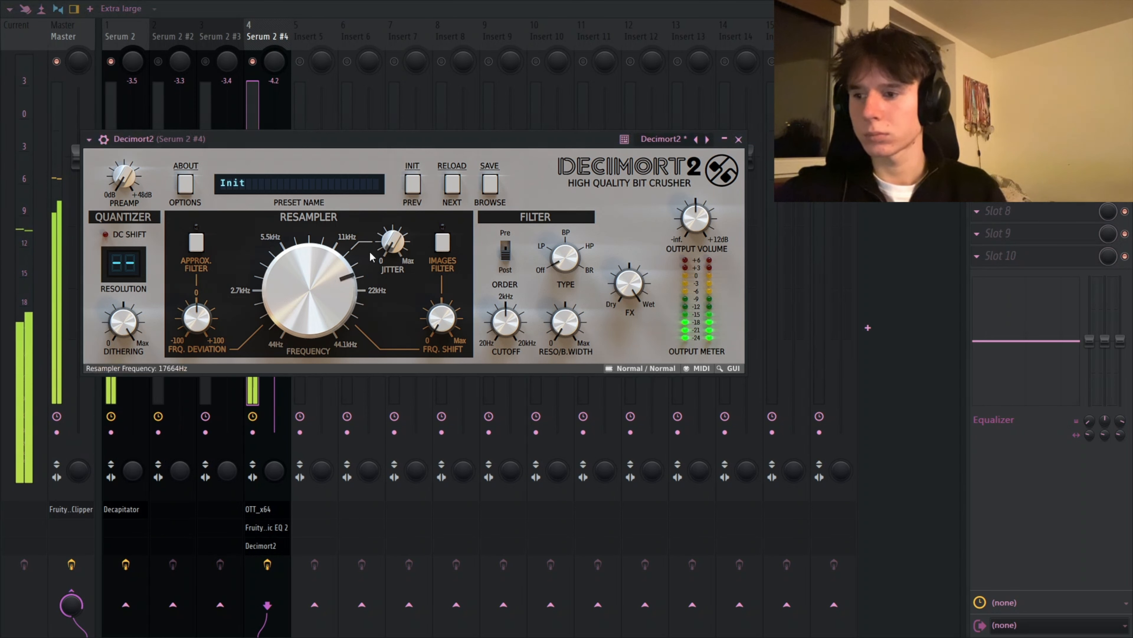
left_click_drag(370, 252, 340, 268)
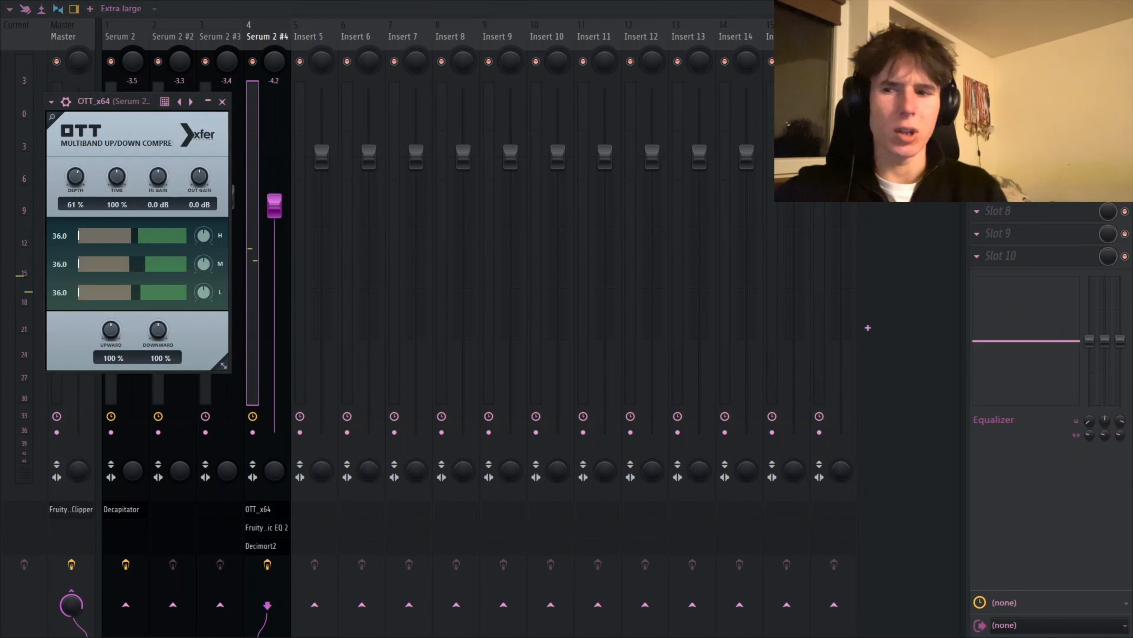
- Review the OTT, Parametric EQ 2 and Decimort2 settings on Serum 2 #4
left_click_drag(116, 110, 656, 126)
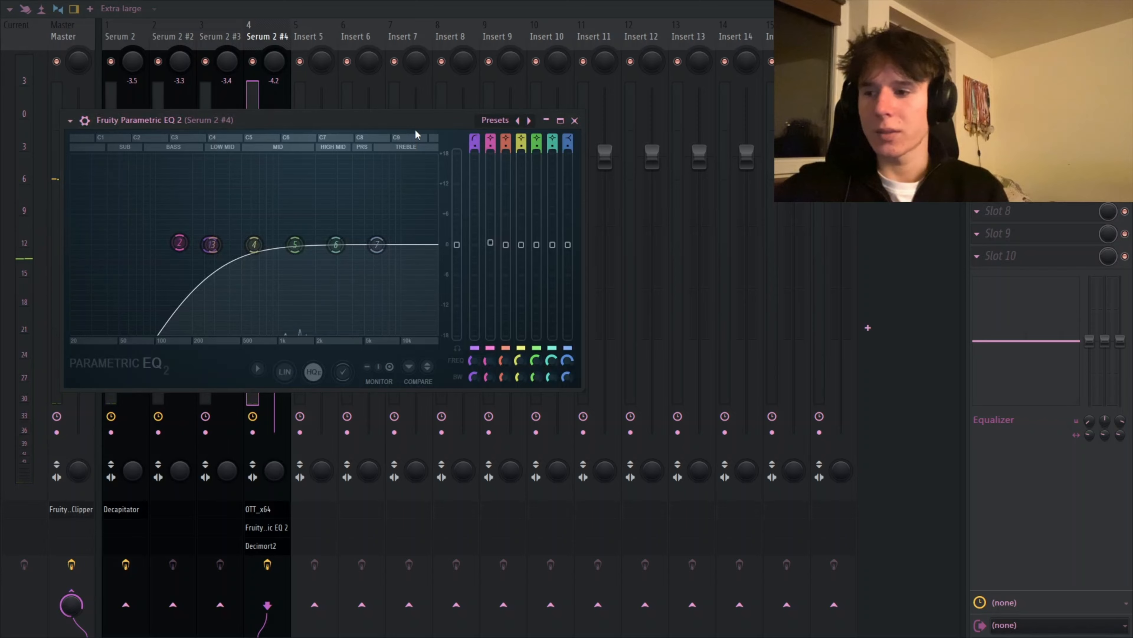
left_click_drag(415, 129, 761, 120)
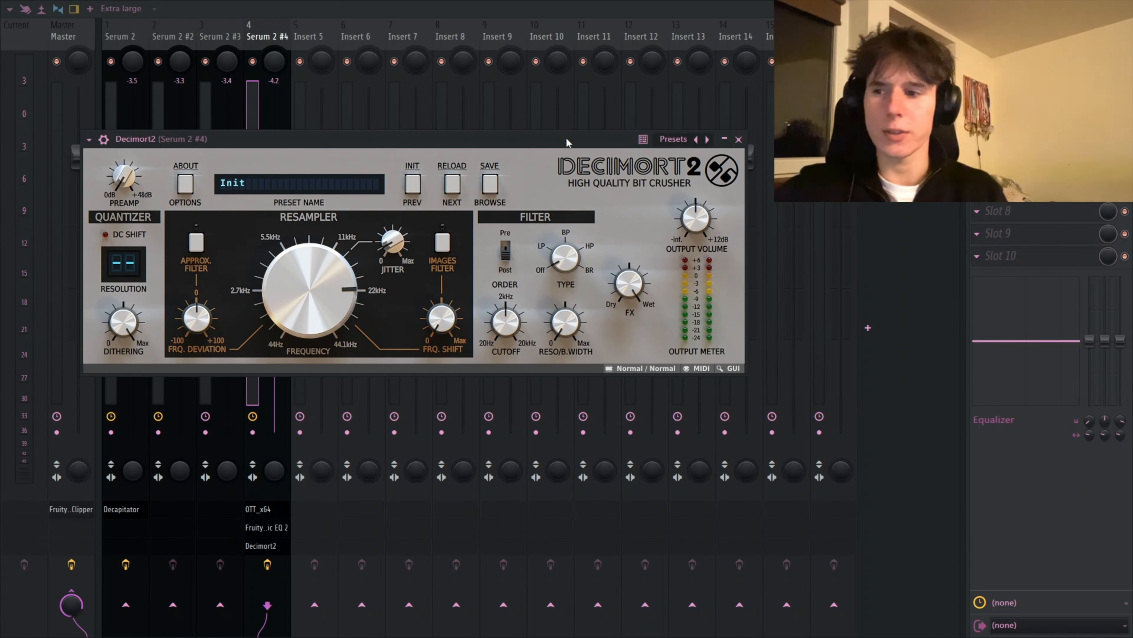
left_click_drag(566, 136, 694, 145)
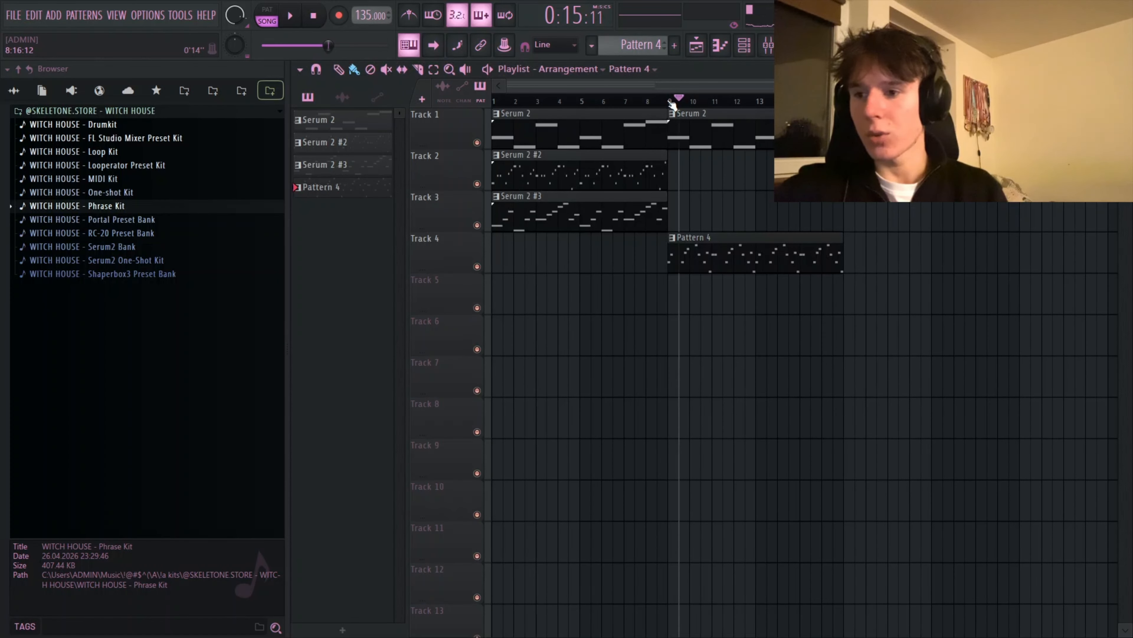
- Load the user preset Witch House - Lead 3 in ShaperBox 3 on the Serum 2 #3 track
left_click(745, 46)
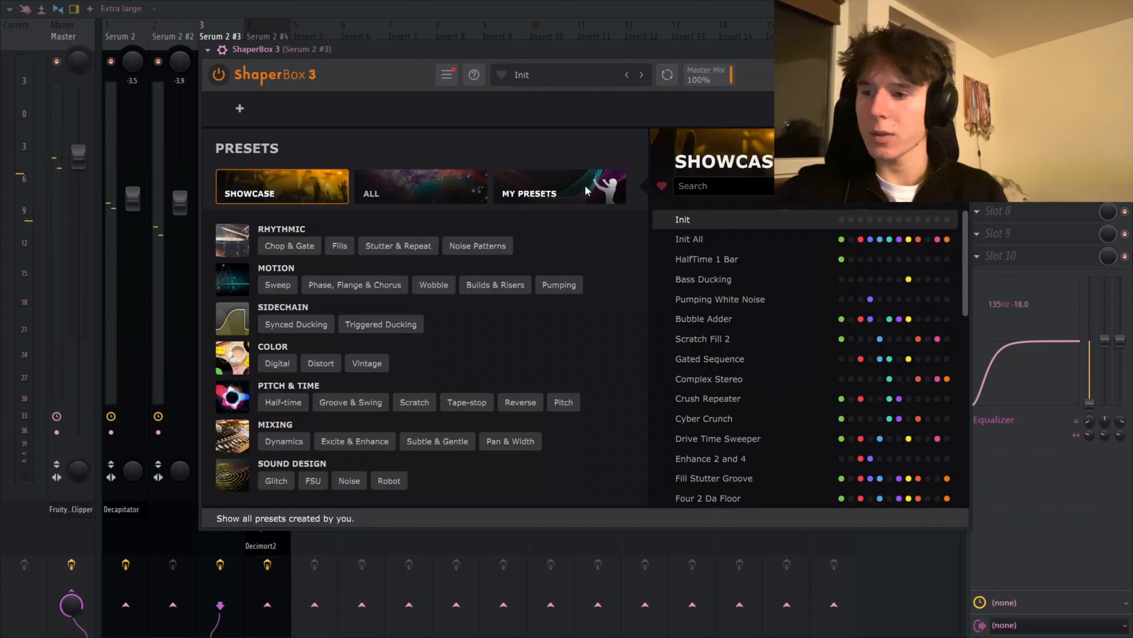
left_click(584, 184)
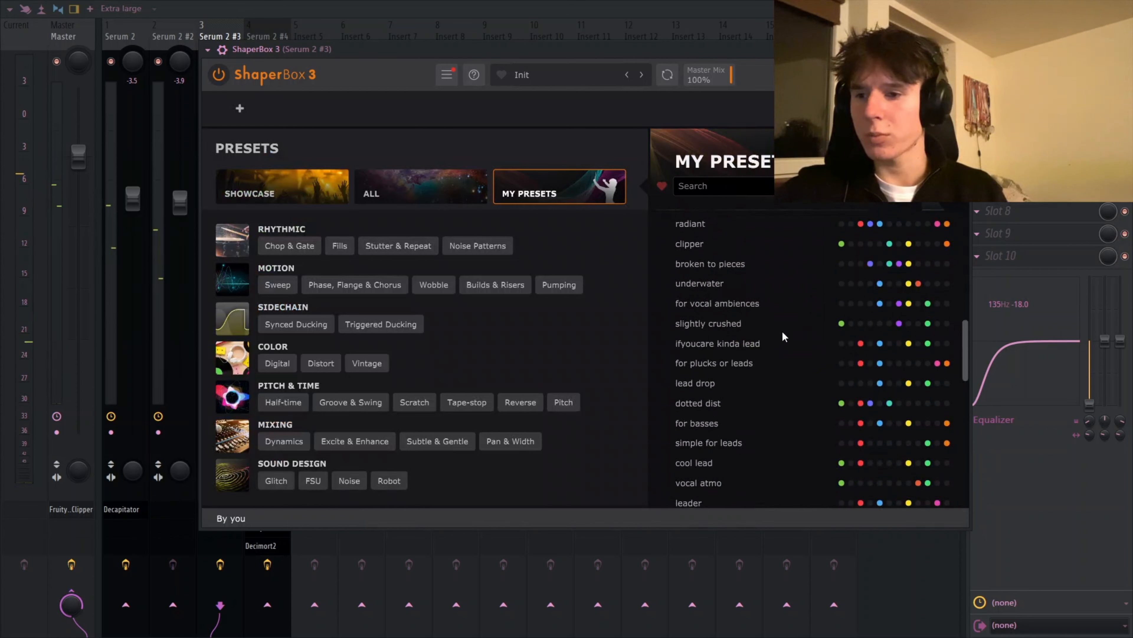
left_click_drag(967, 336, 969, 468)
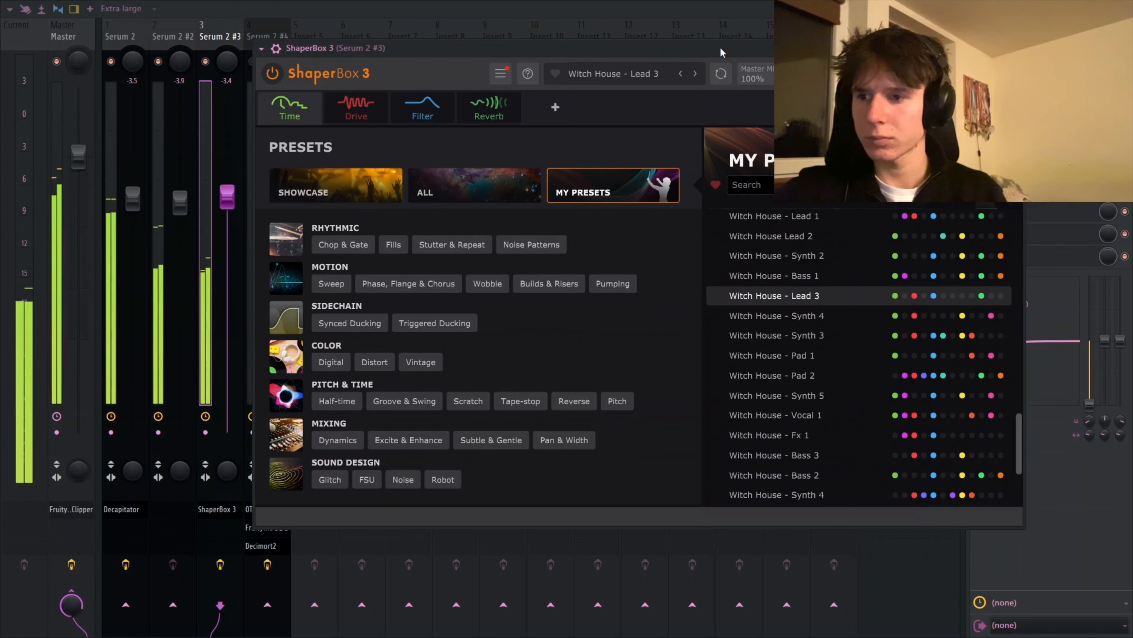
left_click_drag(720, 46, 733, 56)
- Solo Serum 2 #3 and audition the following ShaperBox 3 presets, settling on Witch House - Pad 1
right_click(205, 61)
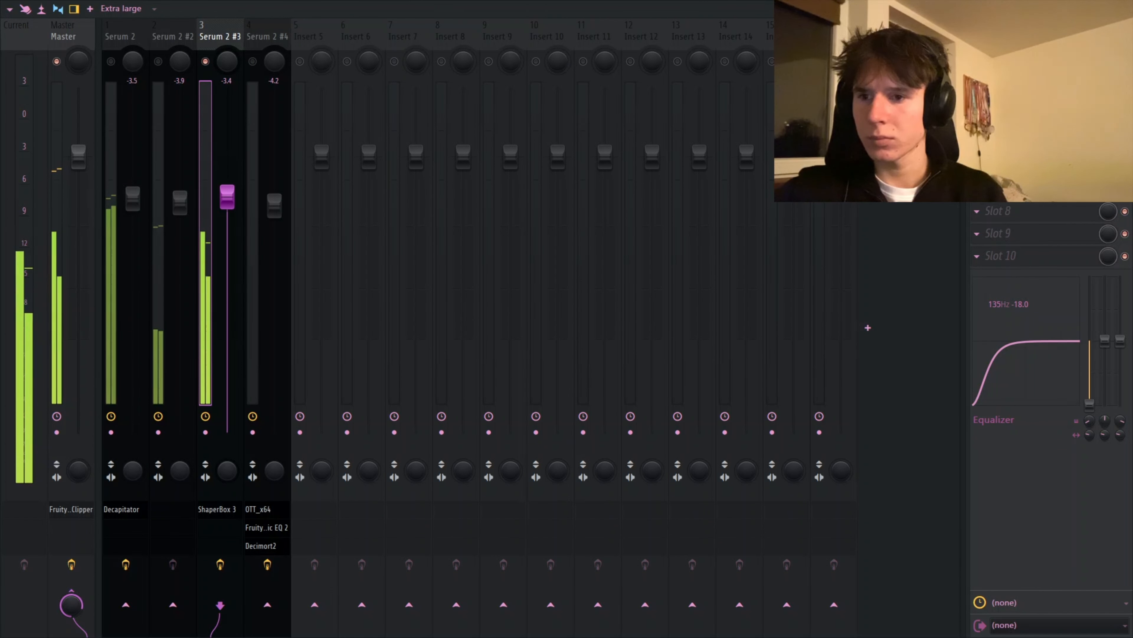
left_click(1013, 54)
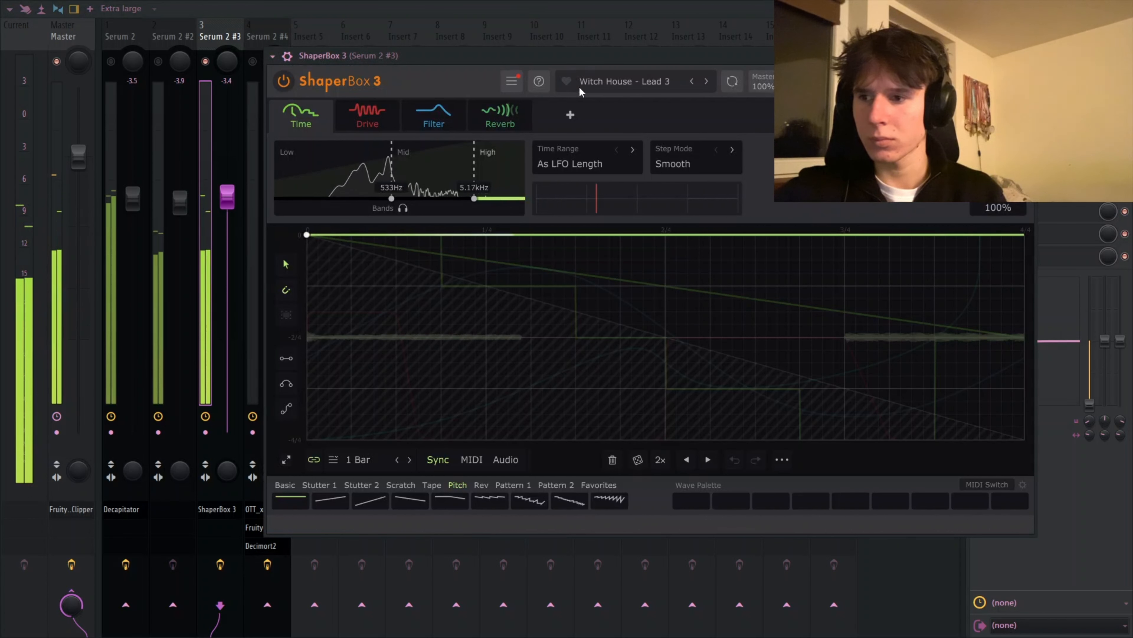
left_click(704, 81)
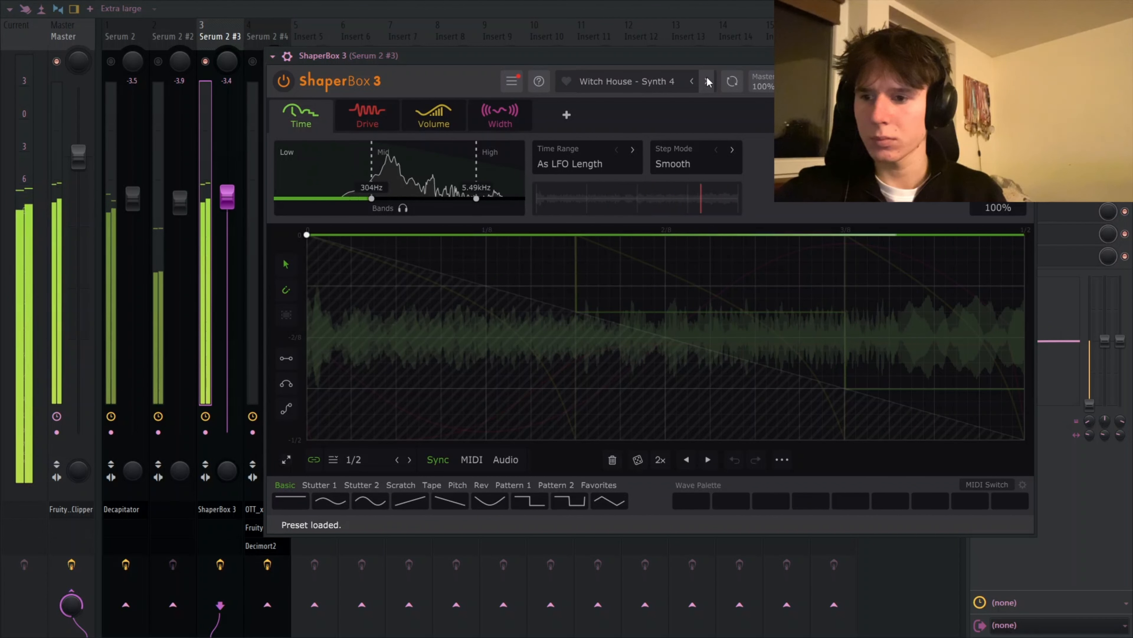
left_click(708, 81)
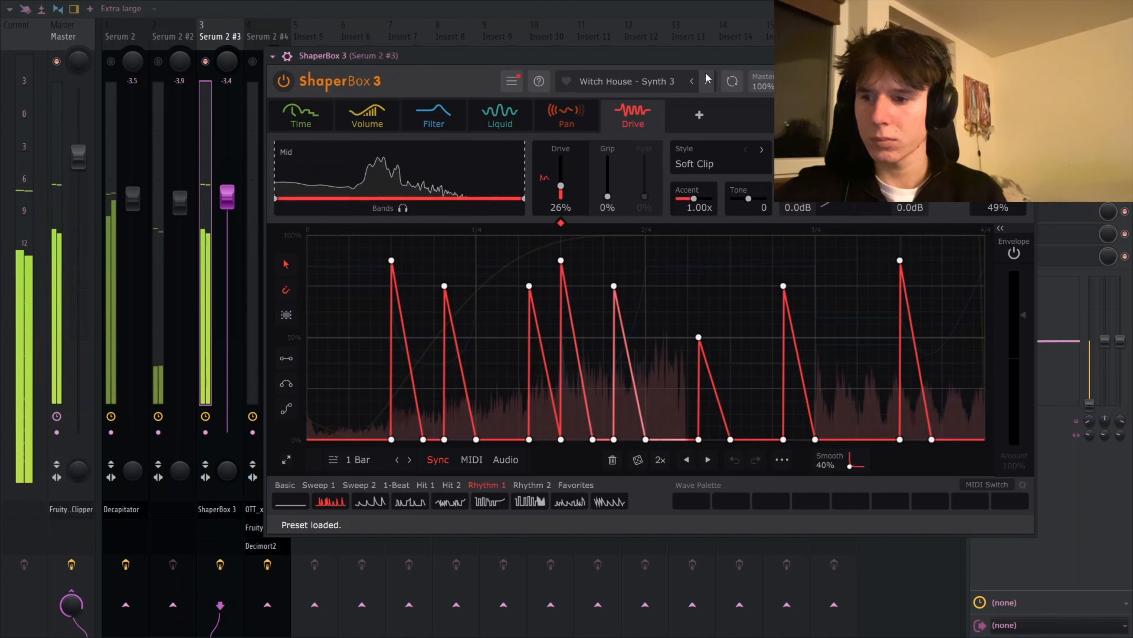
left_click(707, 81)
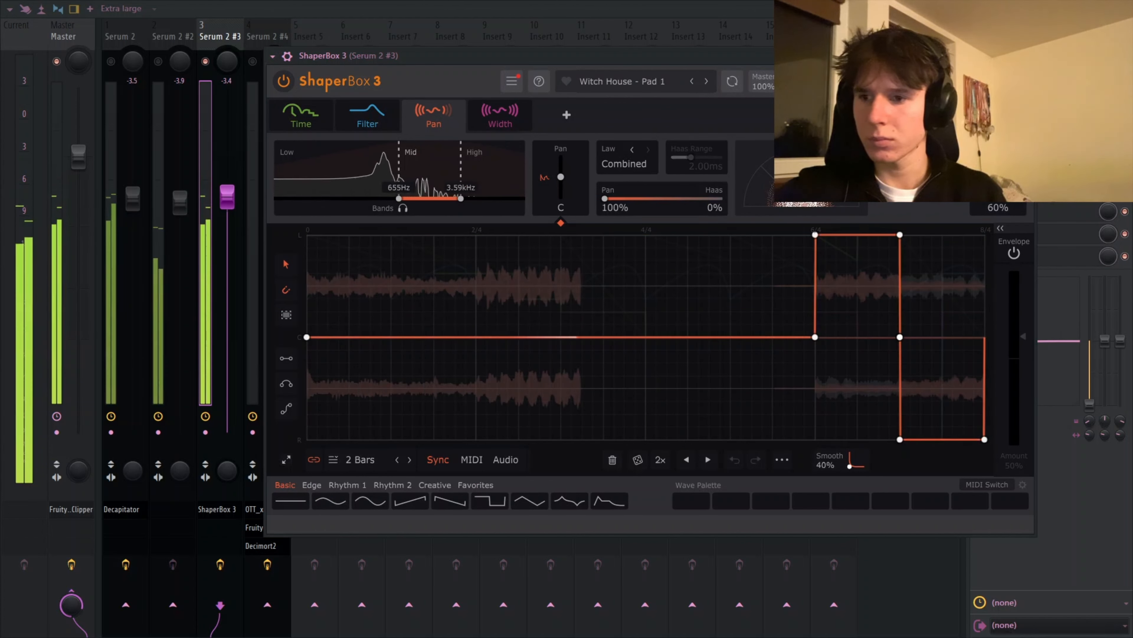
left_click(1026, 56)
- Lower the Serum 2 #3 fader to -4.5 dB and unsolo the track
left_click_drag(227, 207, 227, 216)
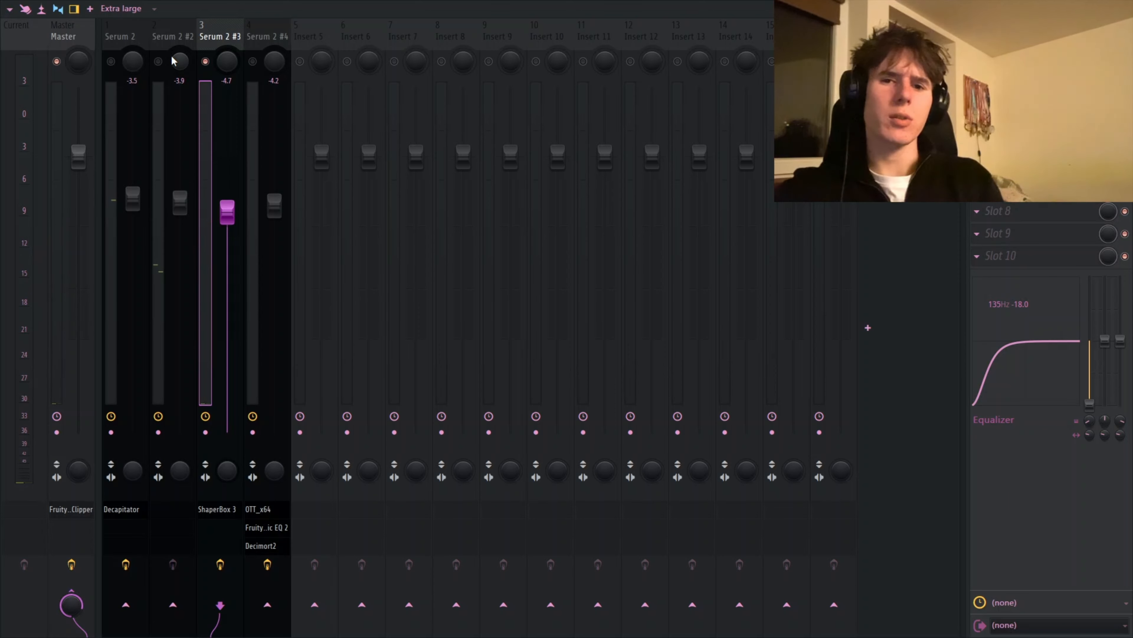
right_click(207, 61)
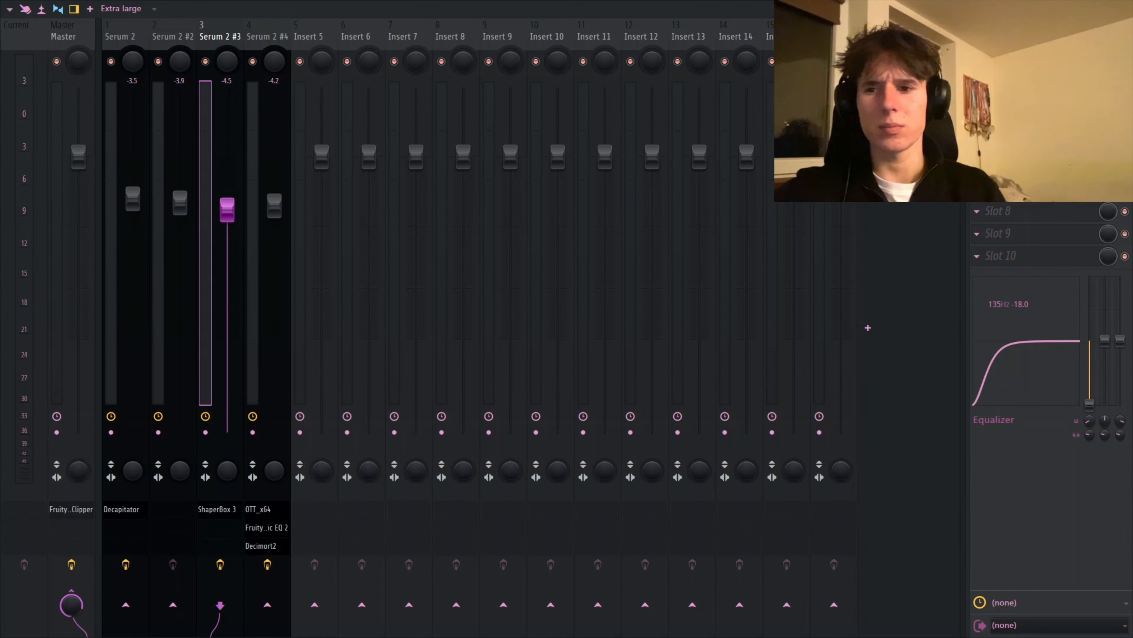
left_click(180, 53)
left_click_drag(219, 61, 219, 58)
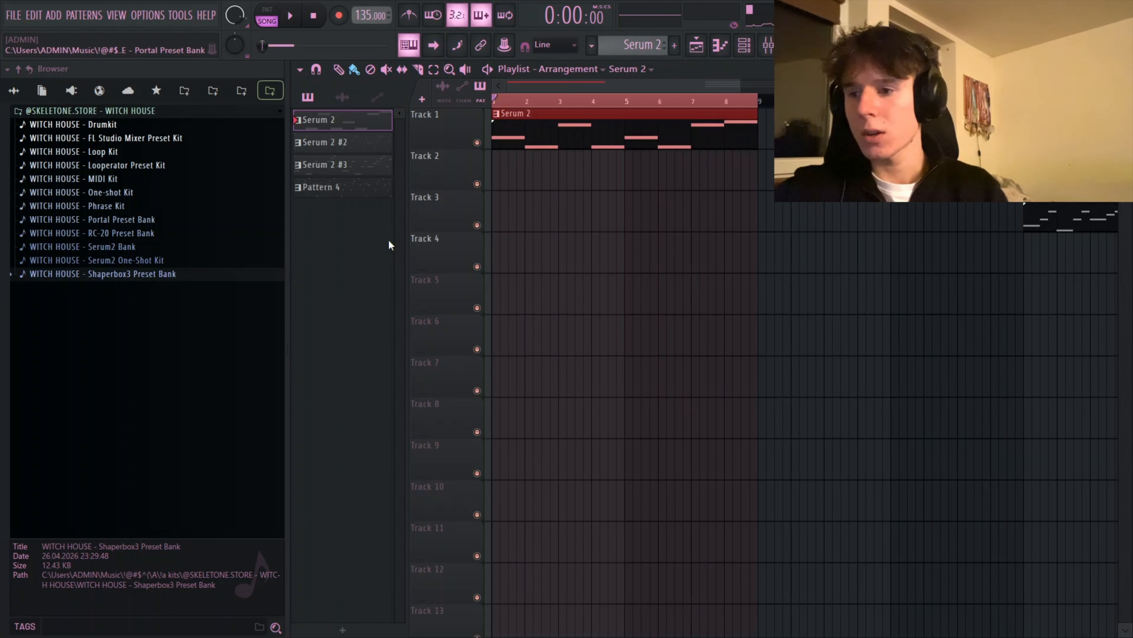
- Place the Kick 5 sample from the WITCH HOUSE Drumkit at the start of Track 2
left_click(73, 125)
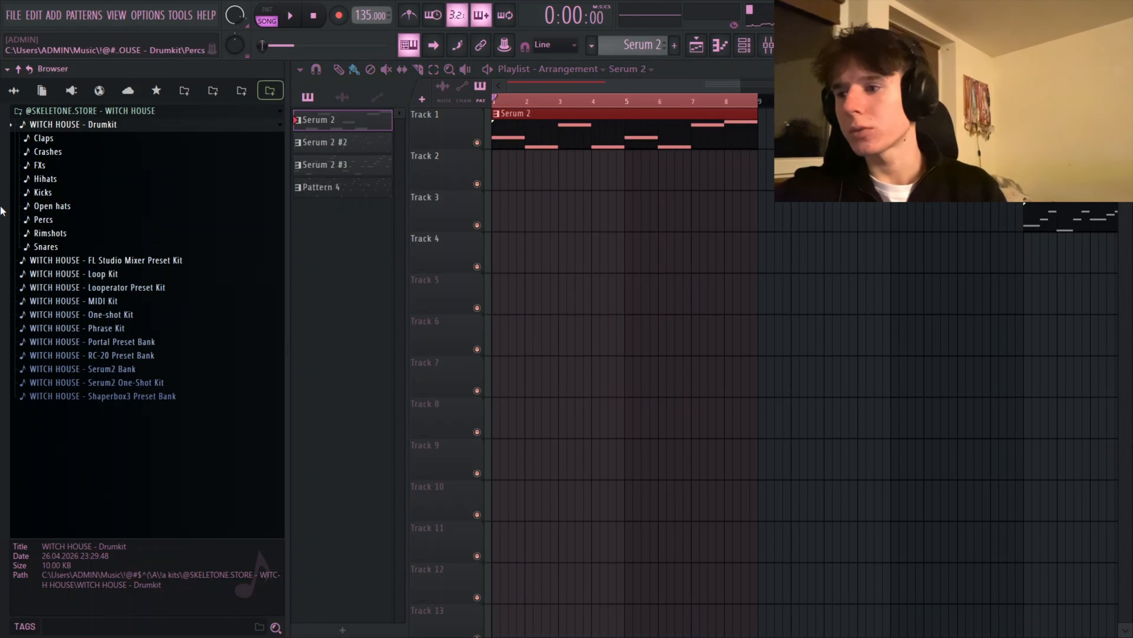
left_click(62, 194)
left_click_drag(65, 205, 70, 217)
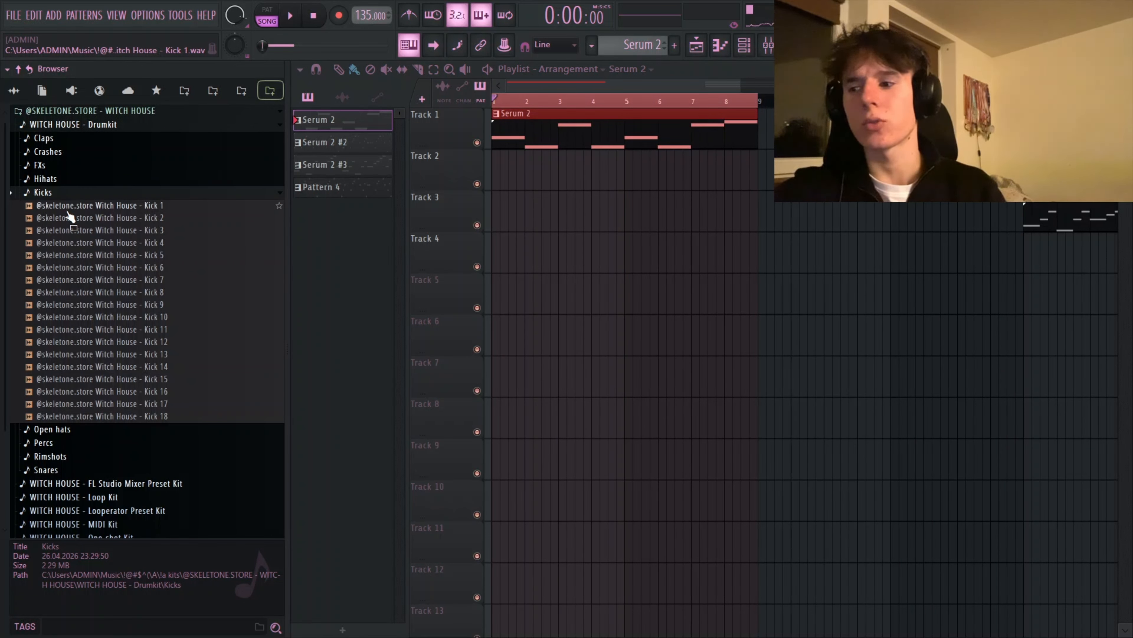
left_click_drag(89, 255, 385, 179)
- Place Snare 6 on beat 2 of Track 3 and Hihat 3 on the first offbeat of Track 4
left_click(43, 192)
left_click(46, 247)
left_click_drag(91, 321, 512, 217)
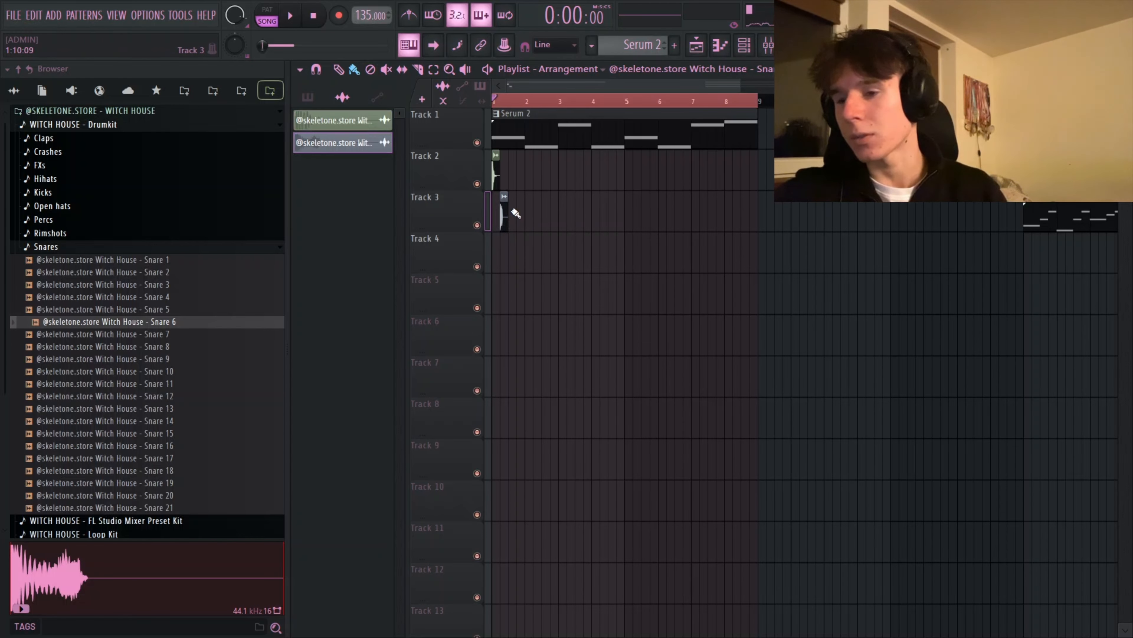
left_click_drag(107, 216, 509, 252)
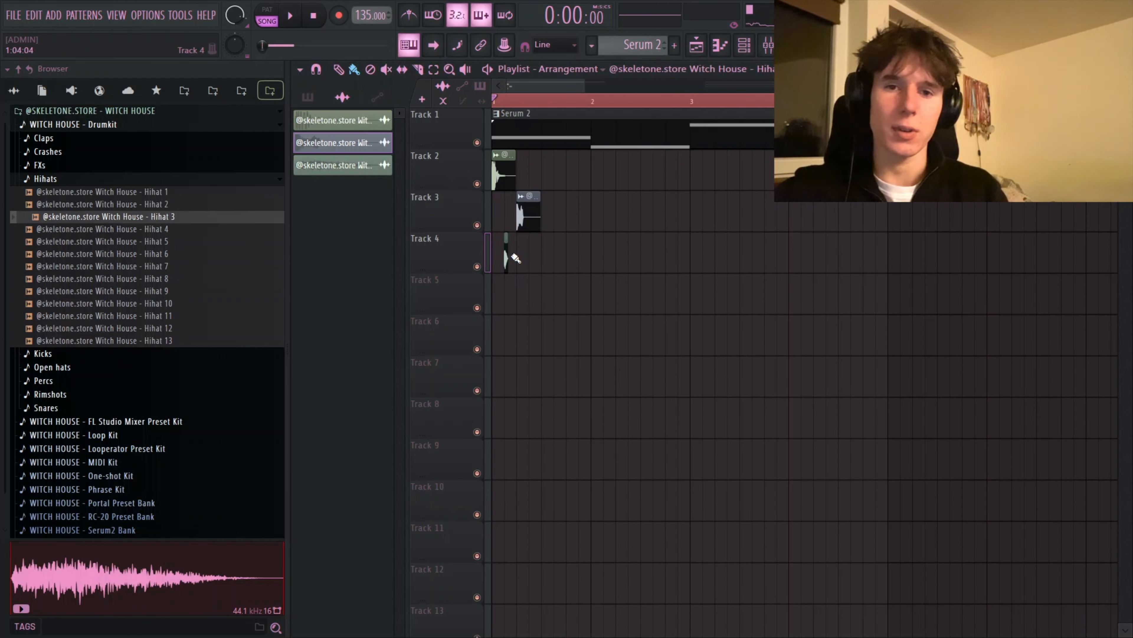
- Build a one-bar drum pattern with kicks on every beat, snares on beats 2 and 4, and hihats between the beats
scroll(522, 262, "up", 3)
left_click(682, 210)
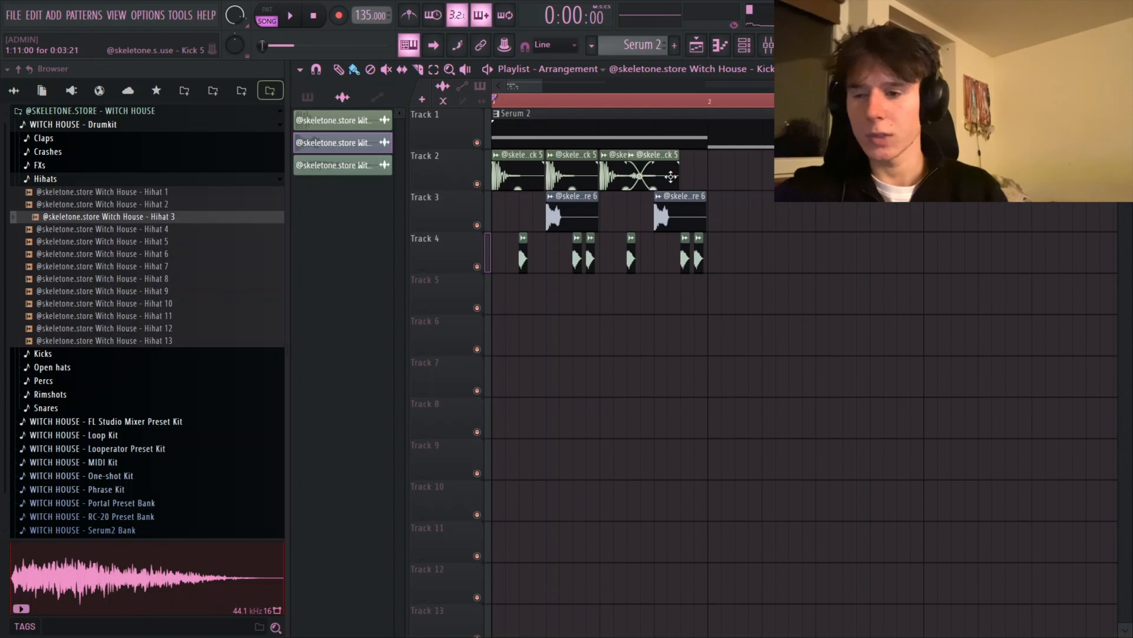
key("ctrl+a")
left_click_drag(726, 309, 590, 286)
- Duplicate the drum pattern to fill eight bars, with extra snare hits closing every four bars, and play it back
key("ctrl+a")
key("ctrl+b")
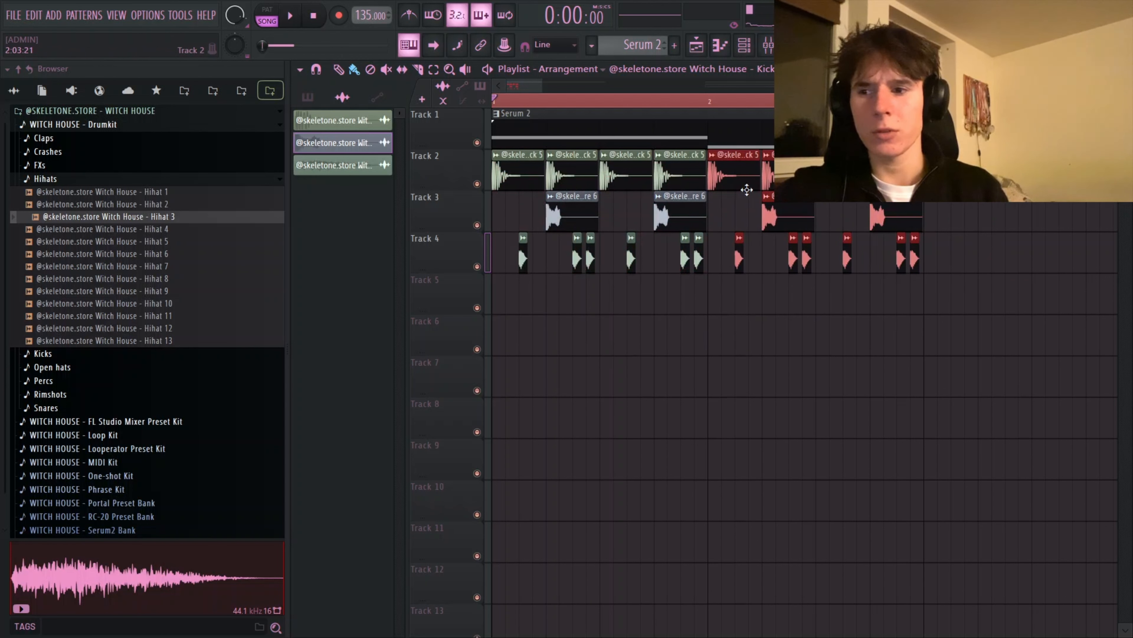
key("ctrl+z")
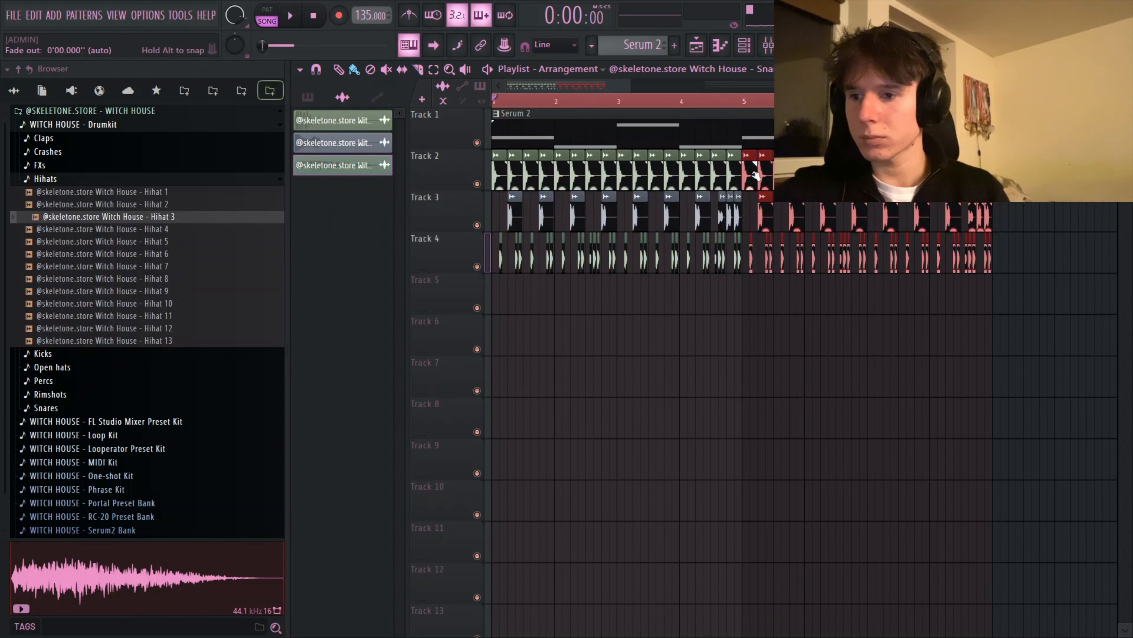
key("space")
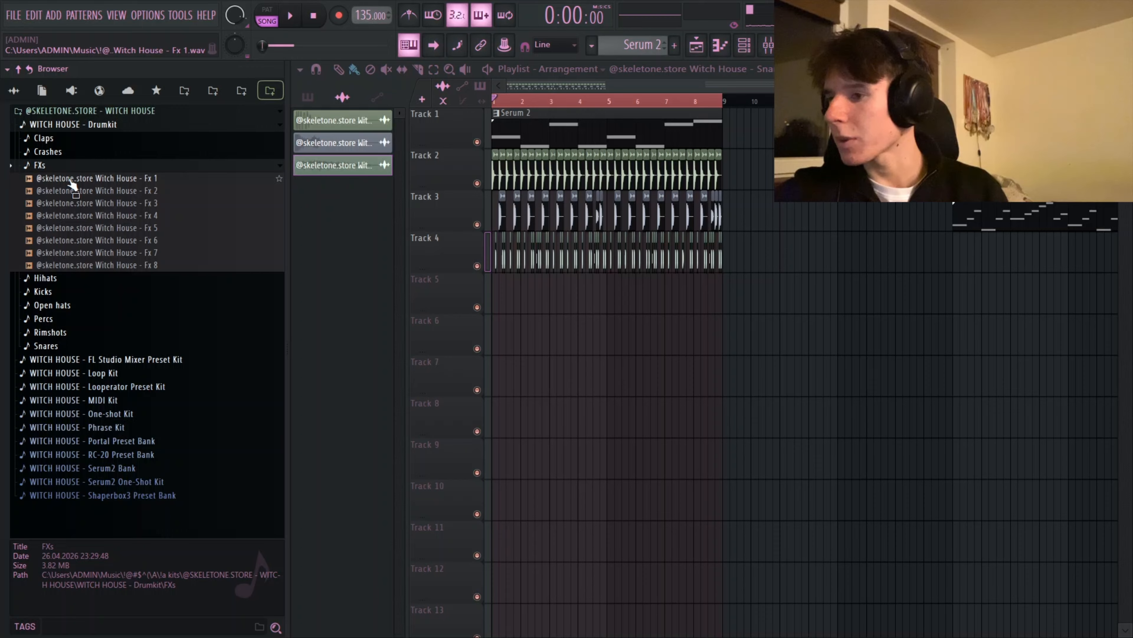
- Audition the FX samples and place Fx 6 at the start of Track 5 with its clip gain at -3.3 dB
left_click(91, 240)
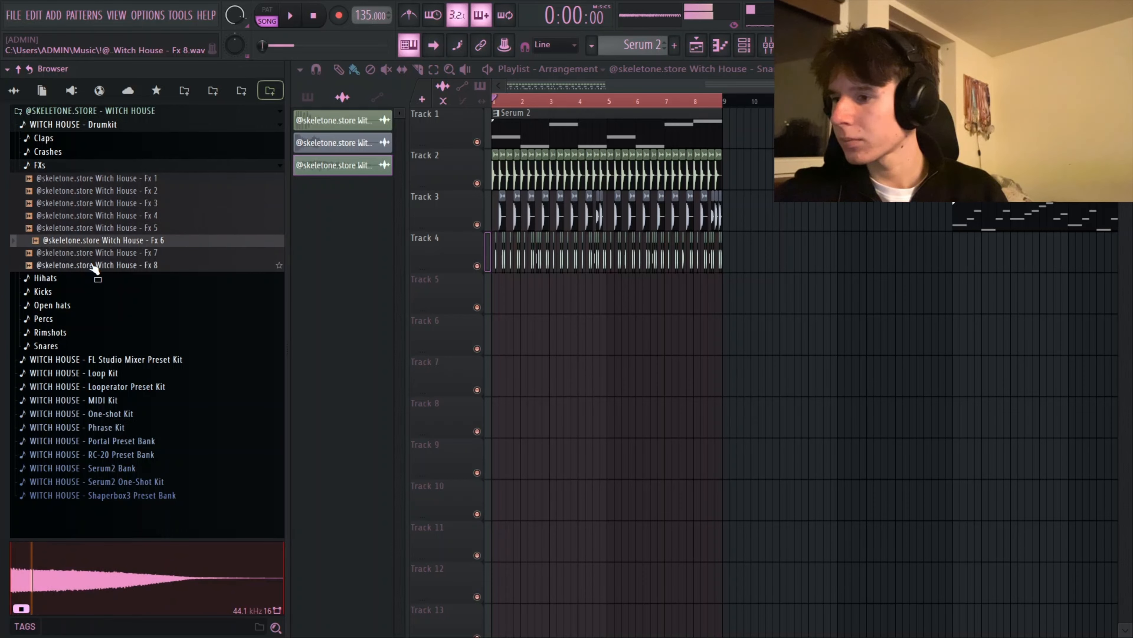
left_click_drag(94, 246, 526, 312)
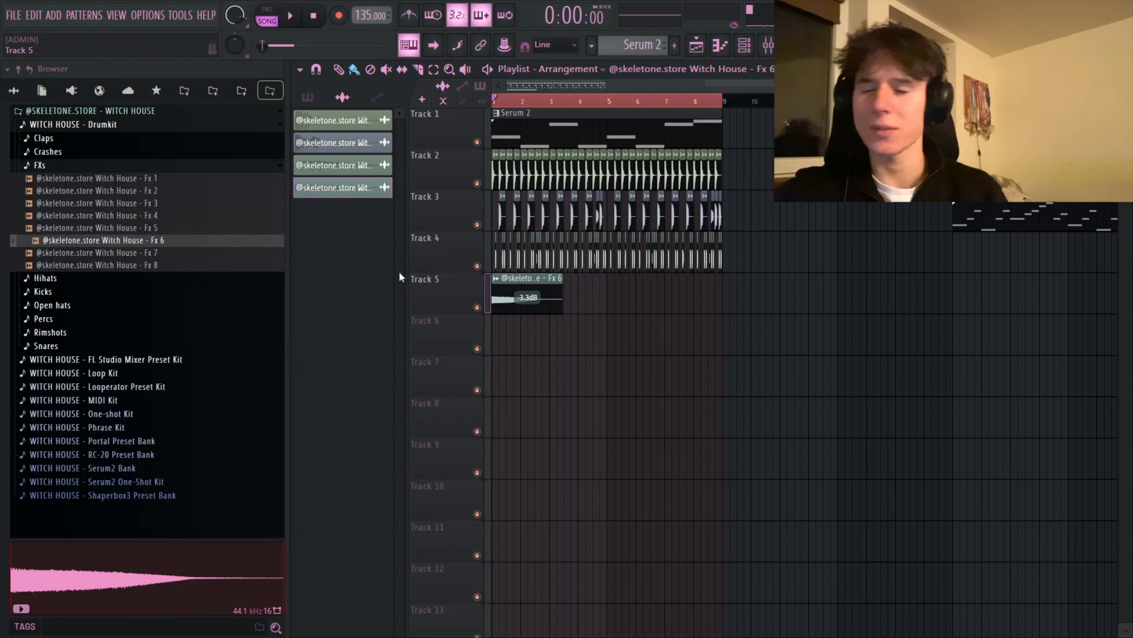
- Trim the Perc 11 clip on Track 6 and repeat it as a three-hit fill from beat 3 of bars 4 and 8
key("space")
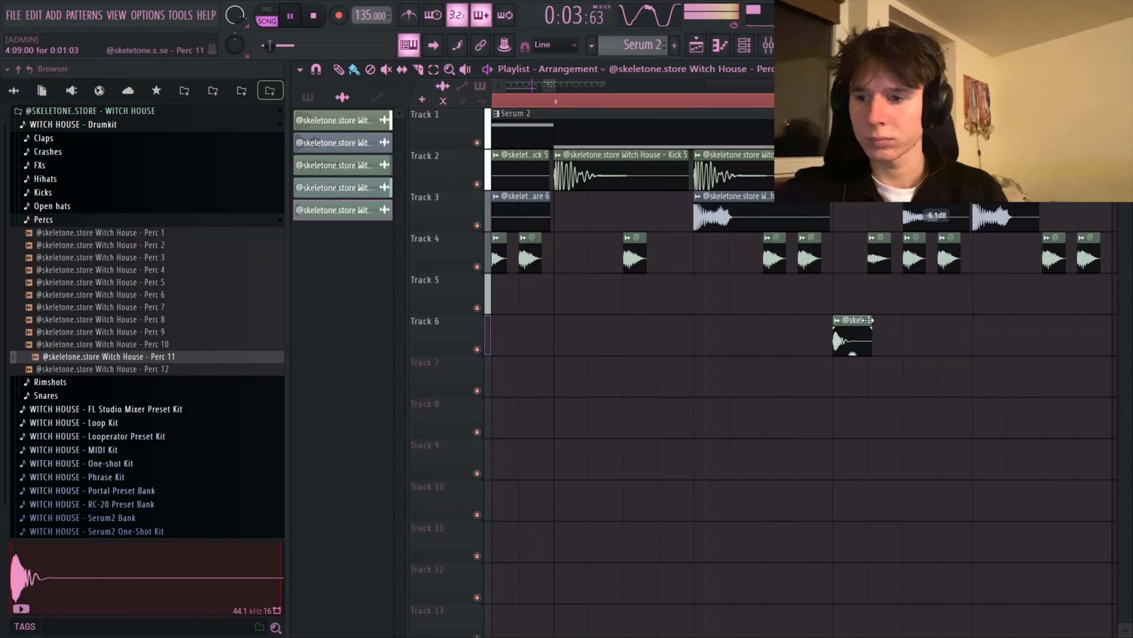
left_click_drag(868, 320, 863, 320)
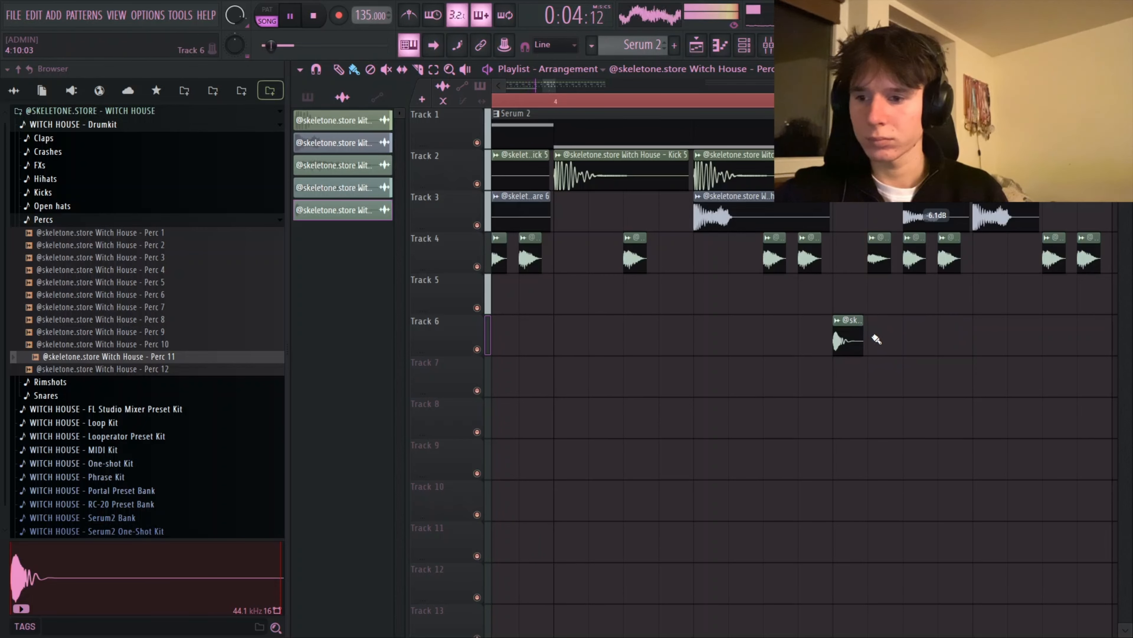
left_click(875, 335)
left_click(905, 348)
scroll(936, 370, "down", 4)
left_click_drag(954, 381, 912, 349)
scroll(791, 385, "down", 5)
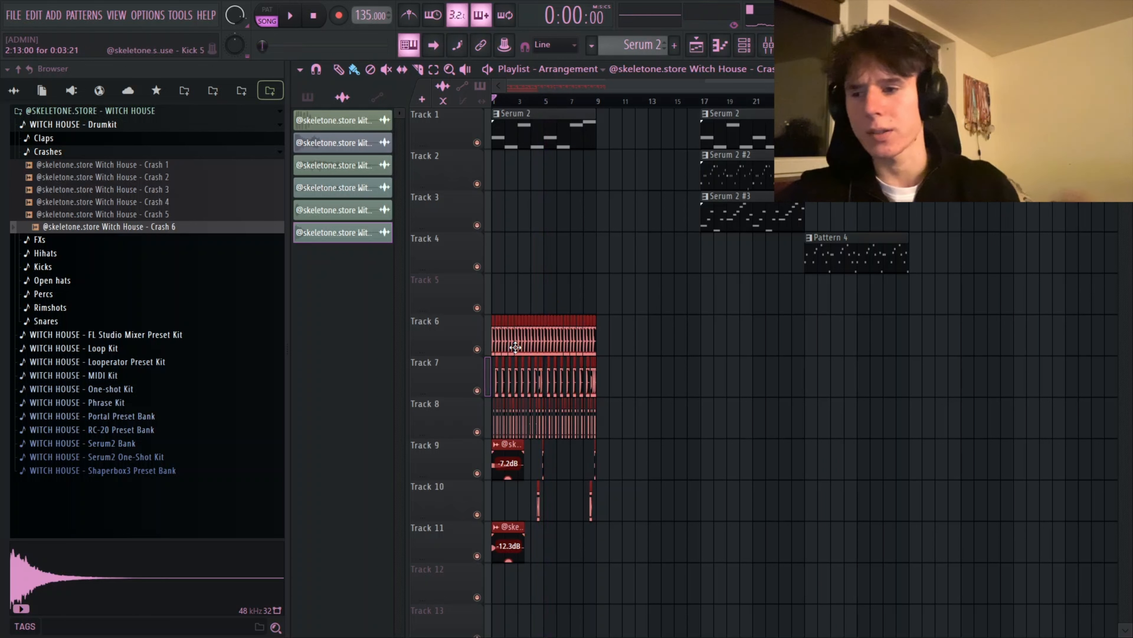
- Arrange the three Serum 2 clips and the drum clips on Tracks 6 to 11 as one aligned eight-bar section starting at bar 5
left_click_drag(516, 347, 615, 345)
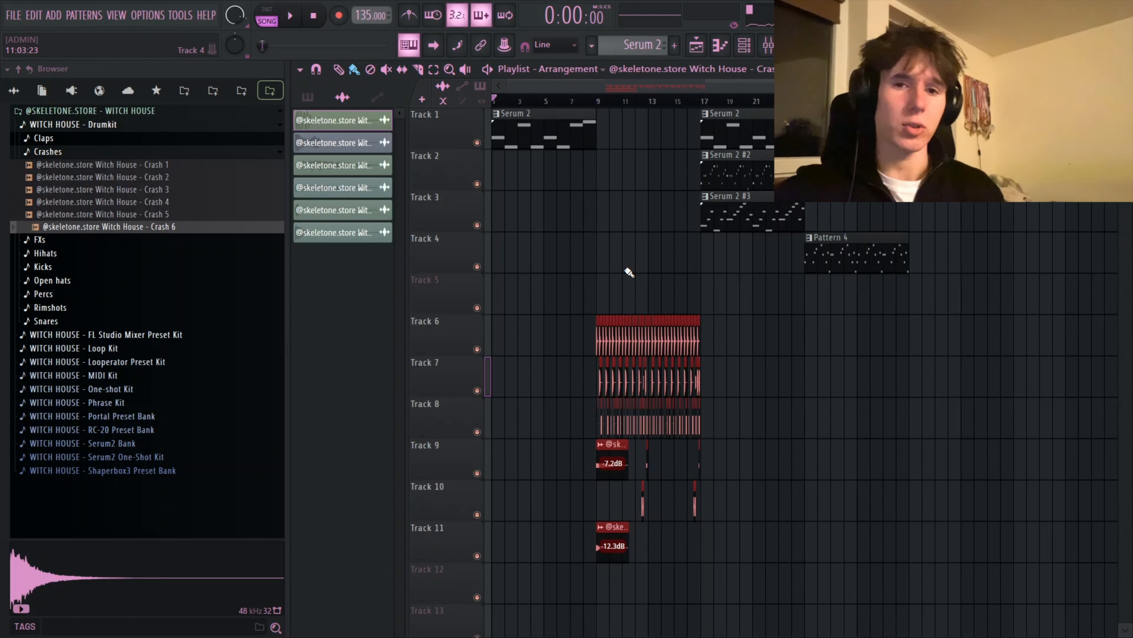
left_click_drag(747, 259, 629, 171)
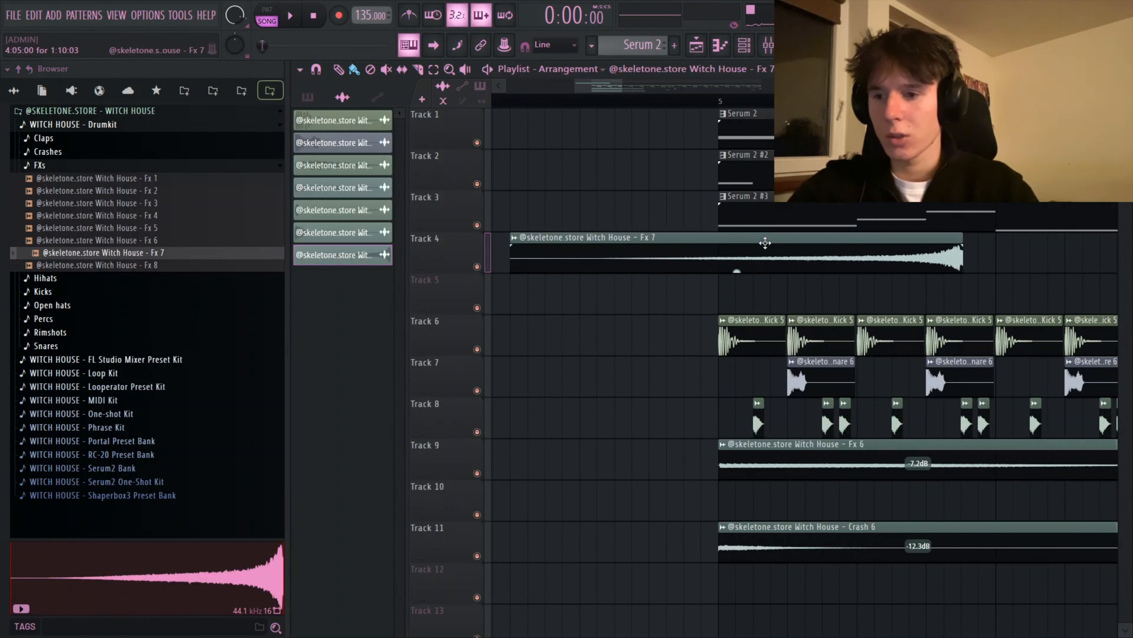
- Position Fx 7 on Track 4 as a one-bar riser ending at bar 5 and play back the transition into the section
left_click_drag(741, 245, 762, 245)
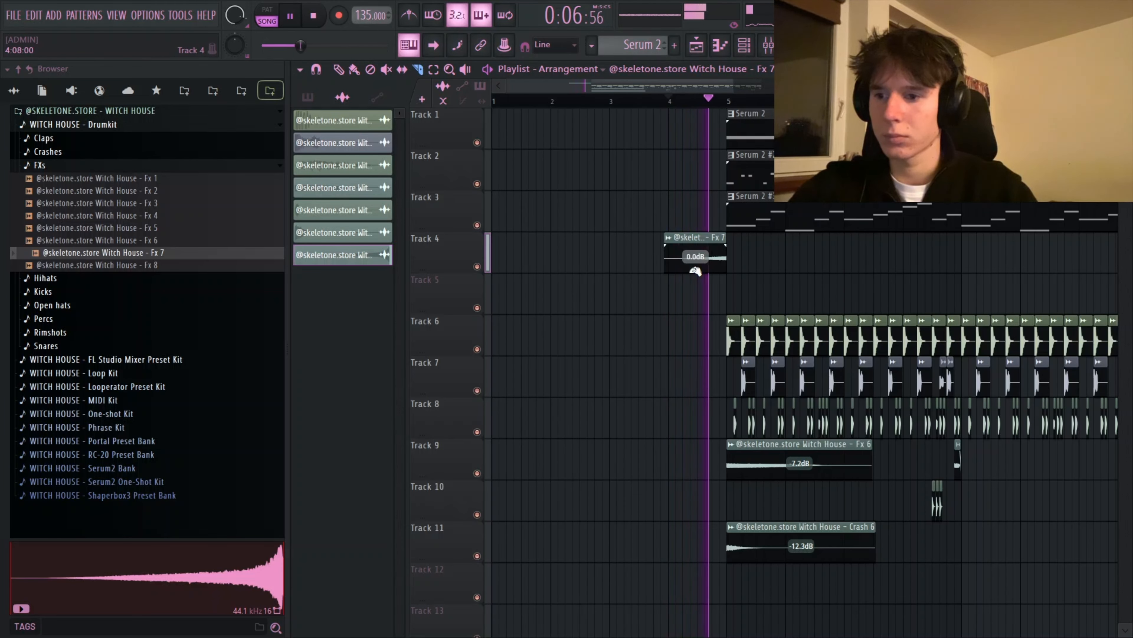
scroll(716, 261, "down", 3)
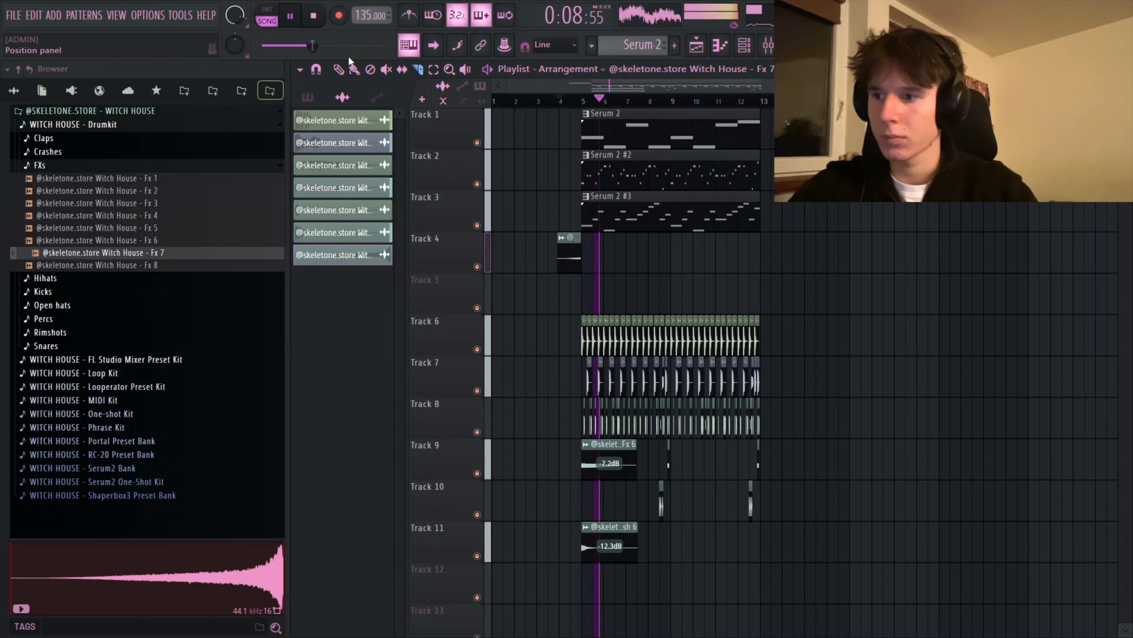
left_click(340, 69)
scroll(440, 180, "up", 3)
scroll(438, 173, "down", 3)
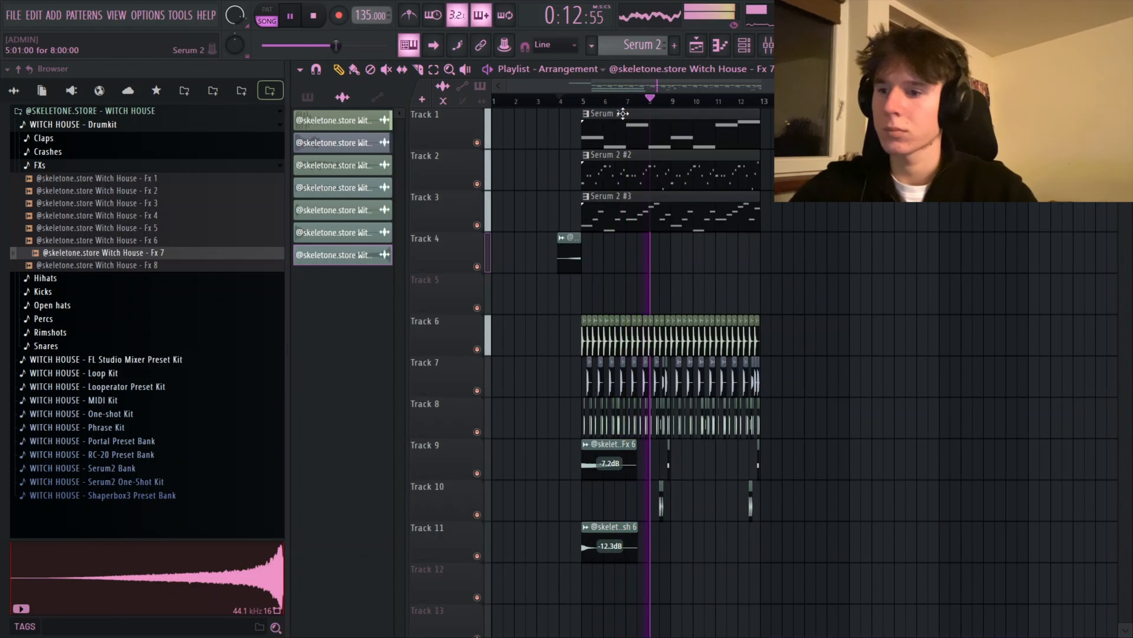
key("space")
- Move the Fx 6 and Crash 6 clips at bar 13 one beat later and remove Serum 2 #3 from the section starting at bar 5
scroll(823, 256, "up", 5)
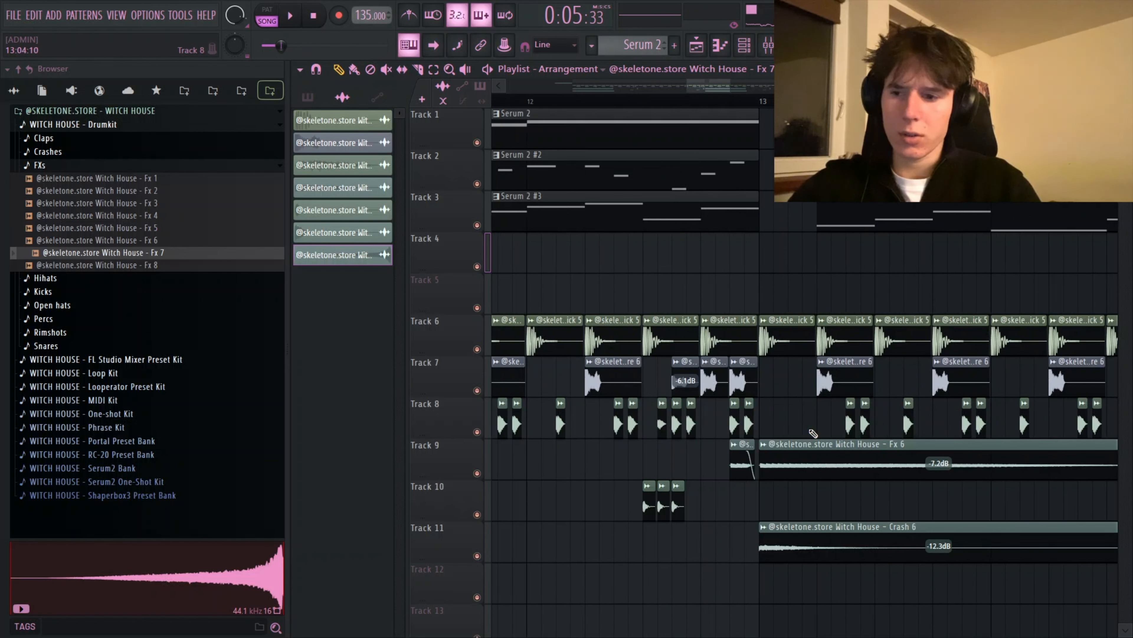
left_click_drag(794, 446, 843, 451)
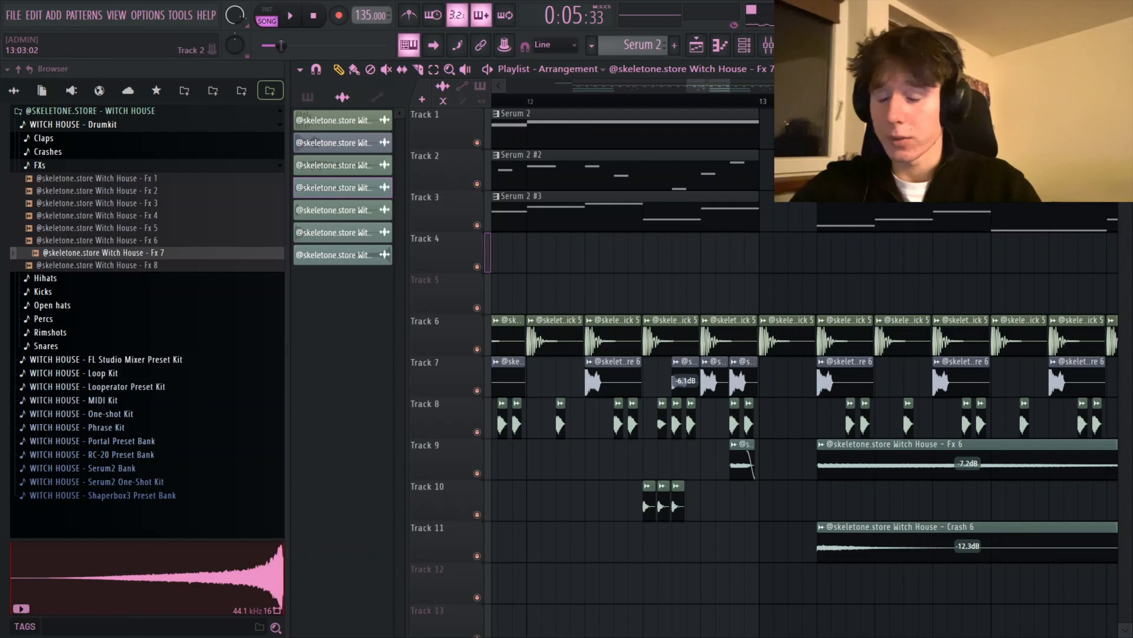
scroll(743, 293, "down", 5)
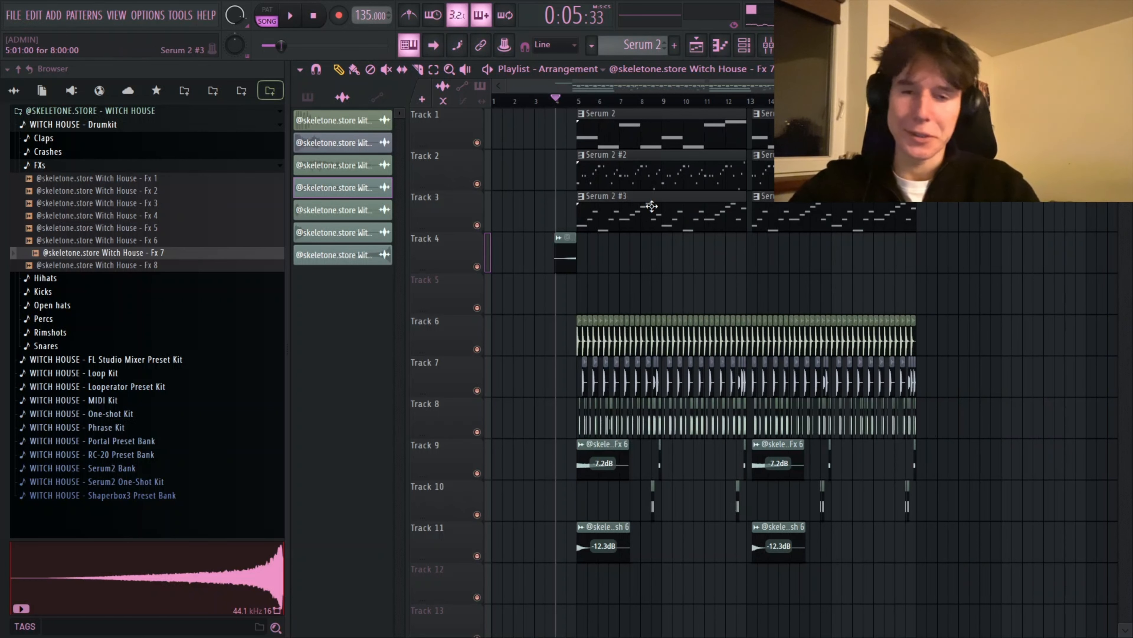
right_click(643, 209)
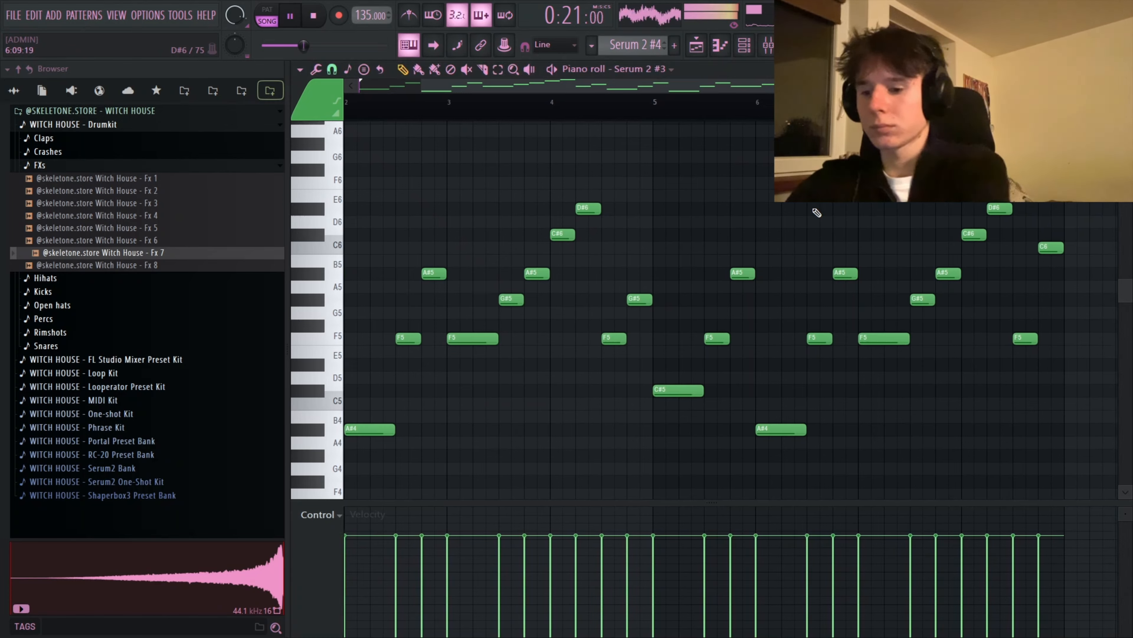
- Return from the Serum 2 #4 melody to the playlist and place Pattern 5 on Track 4 across bars 21 to 36
scroll(817, 213, "down", 1)
key("F5")
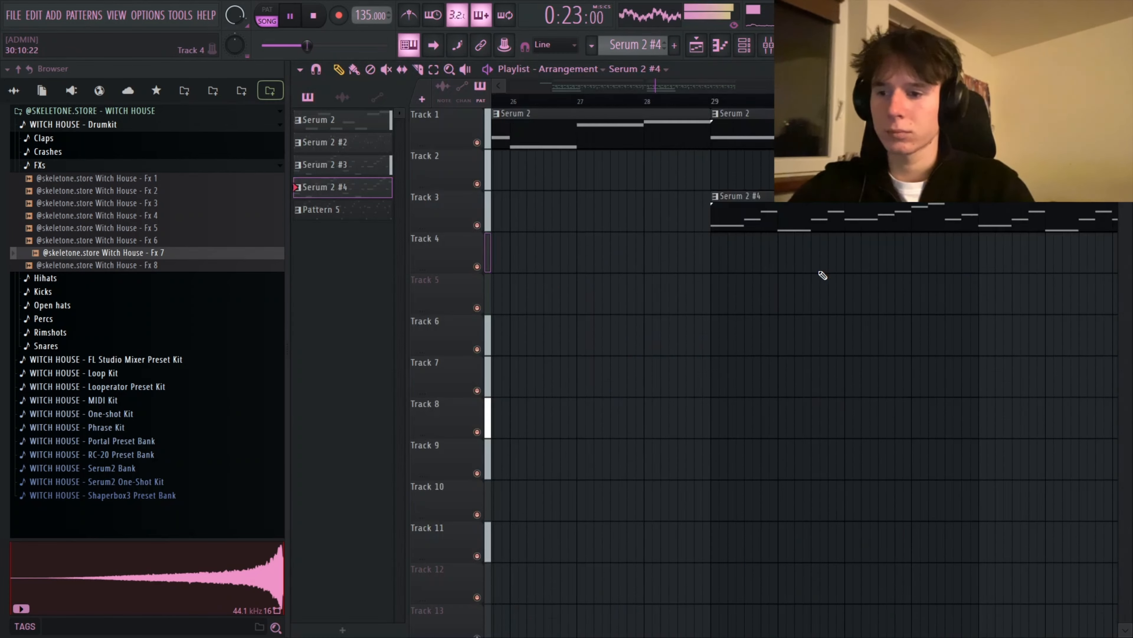
scroll(822, 276, "down", 5)
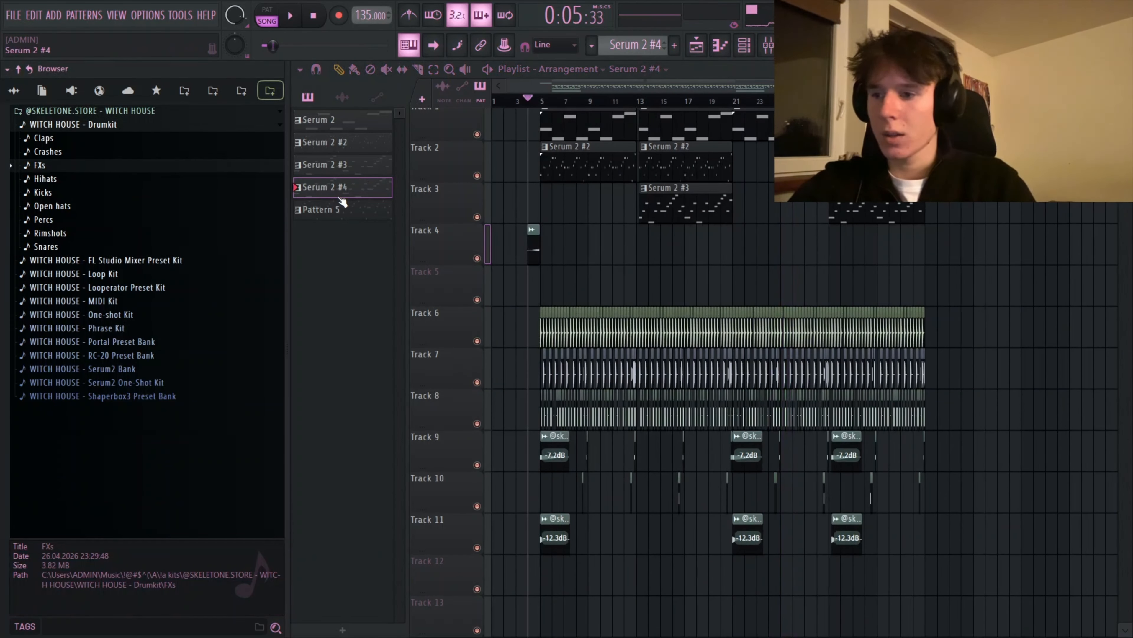
left_click_drag(337, 208, 863, 247)
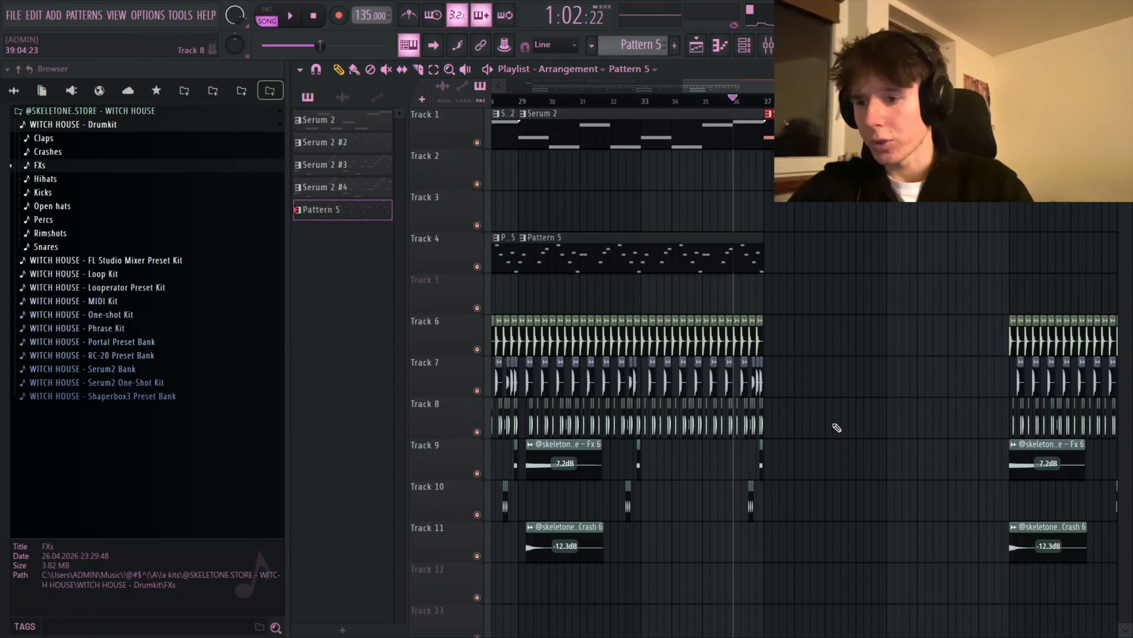
- Fill the break from bar 37 to bar 44 with only the kick and snare clips and play it back
left_click_drag(816, 393, 768, 356)
key("ctrl+b")
key("space")
left_click(1015, 271, "ctrl")
scroll(1012, 273, "up", 3)
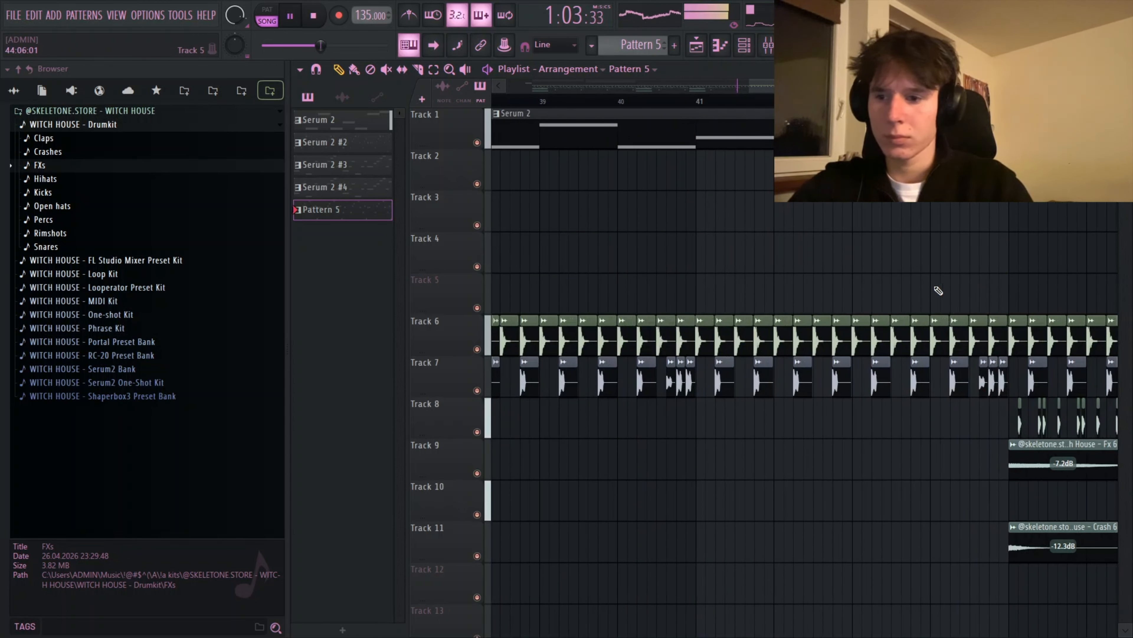
scroll(692, 307, "up", 5)
- Undo the last edit and align the second four bars of kick and snare clips with bar 41
key("ctrl+z")
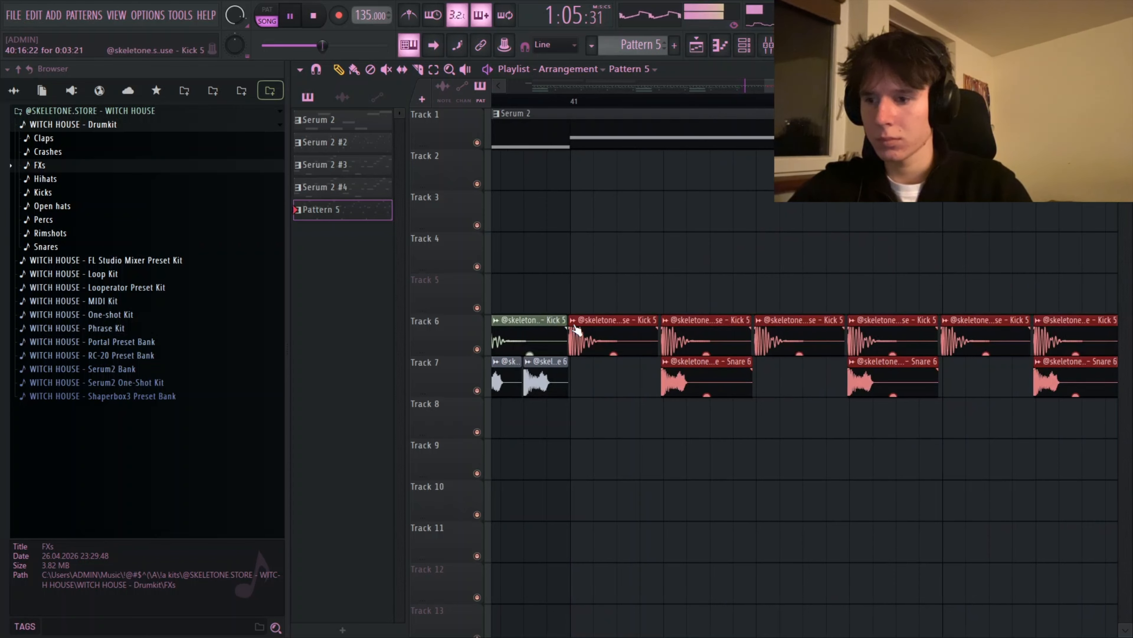
scroll(577, 332, "up", 3)
left_click_drag(589, 332, 597, 332)
scroll(665, 318, "down", 5)
scroll(690, 357, "down", 5)
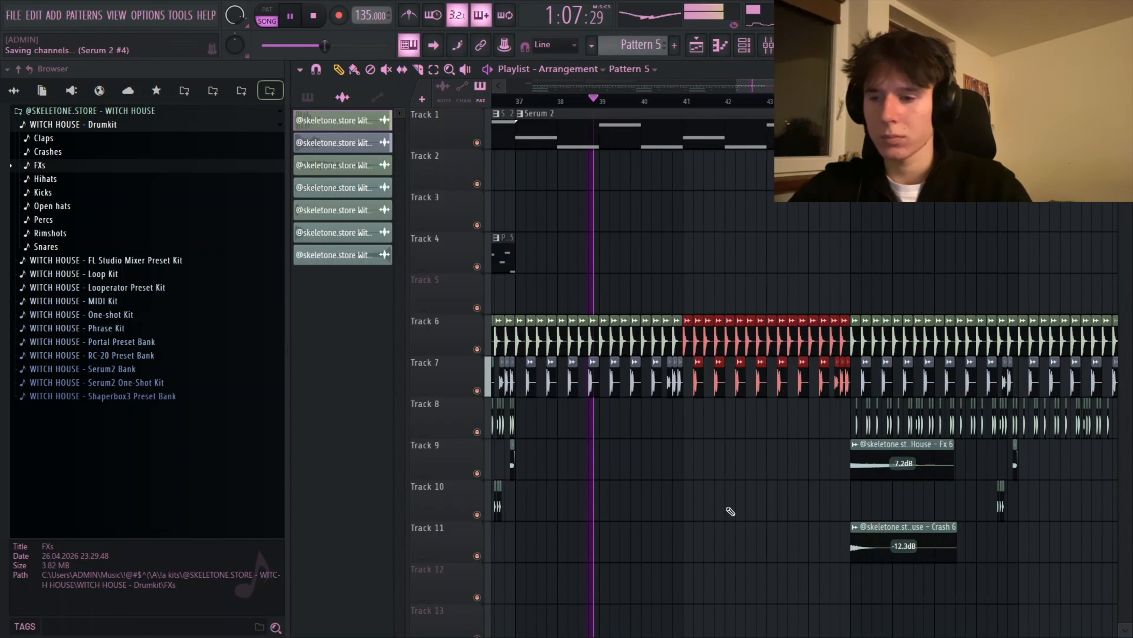
left_click(728, 510, "ctrl")
- Delete the last kick clip before bar 41 and before bar 45 on Track 6
scroll(699, 480, "down", 1)
scroll(759, 438, "up", 2)
scroll(647, 321, "up", 3)
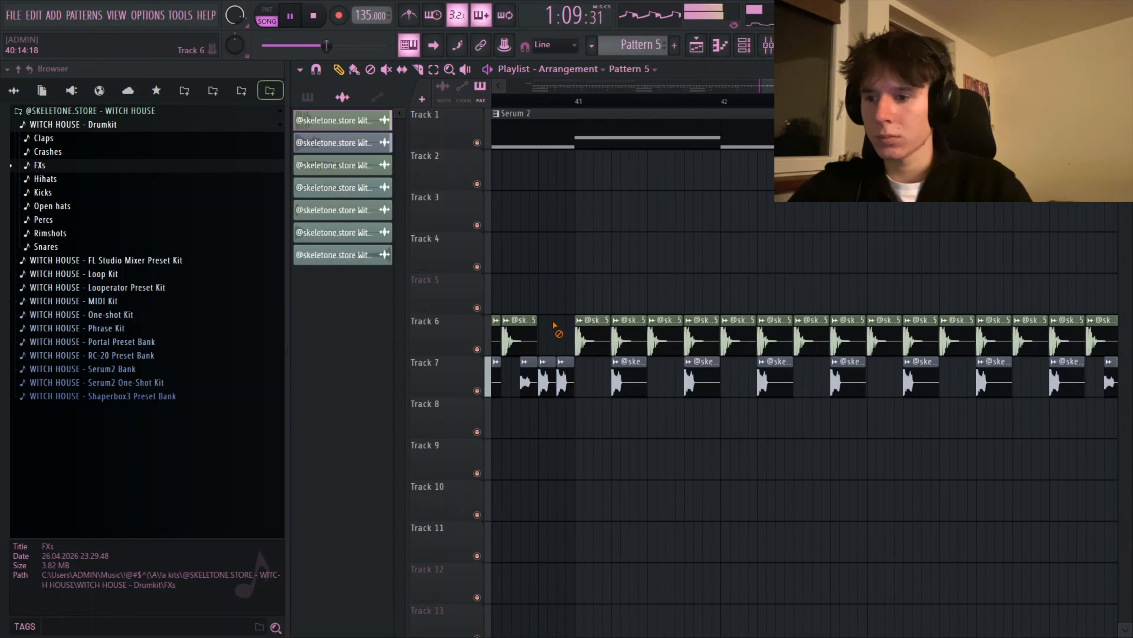
scroll(665, 484, "down", 4)
- Open the mixer and shift the seven drum and FX tracks to inserts 7 to 13, freeing inserts 5 and 6
left_click(745, 46)
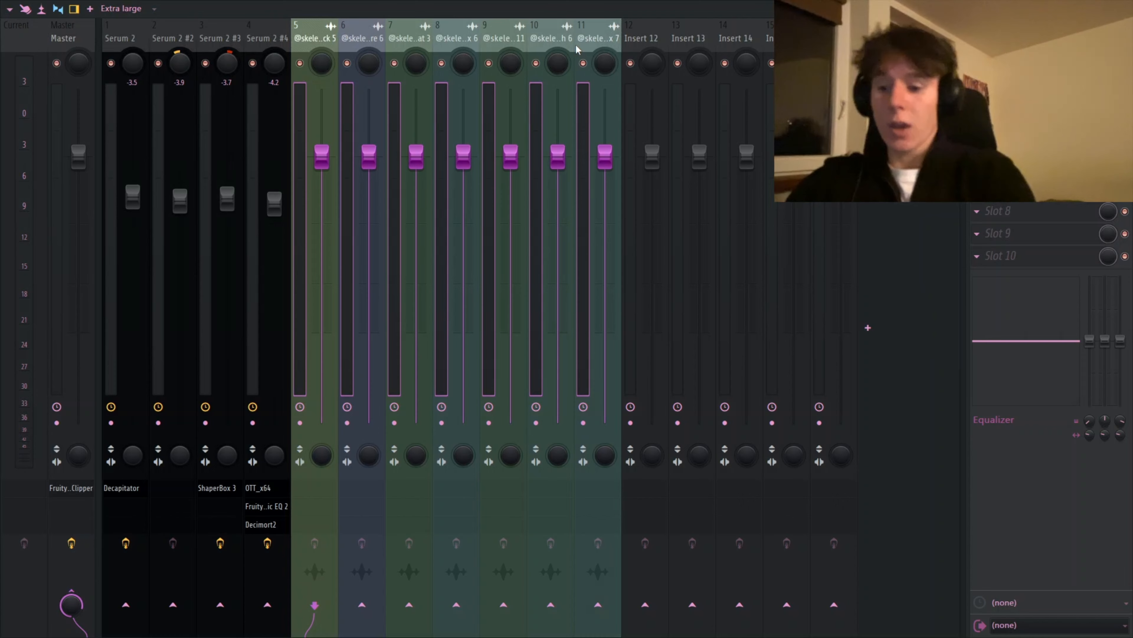
key("alt+Right")
key("alt+Right")
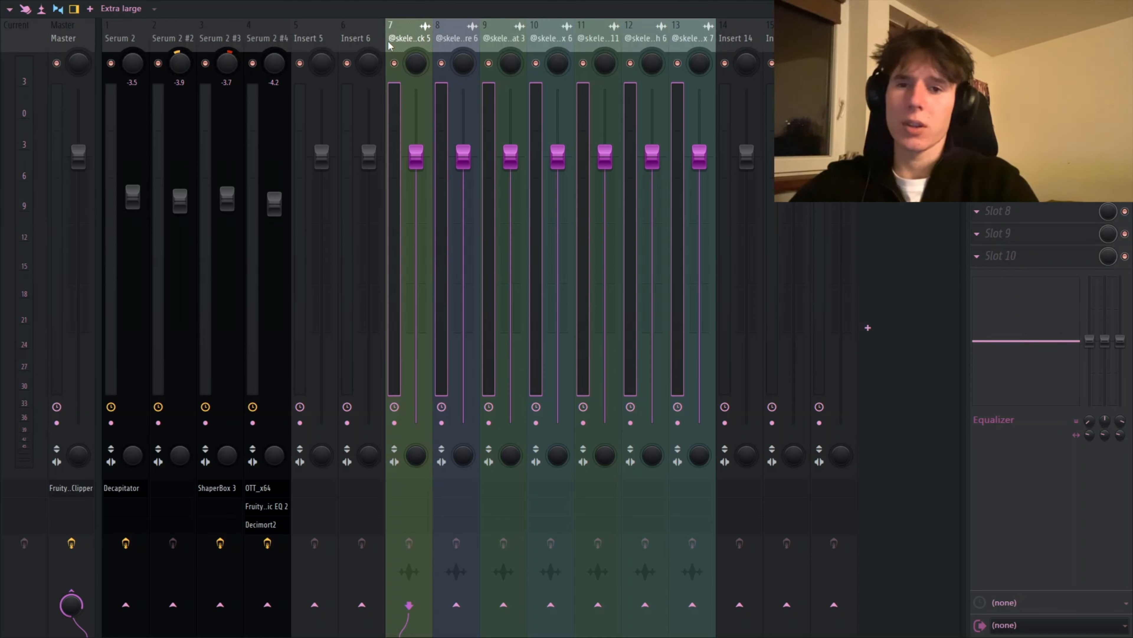
- Route the four Serum 2 mixer tracks into Insert 5 with Balance on it, and add Fruity Peak Controller to the kick track
left_click(362, 592)
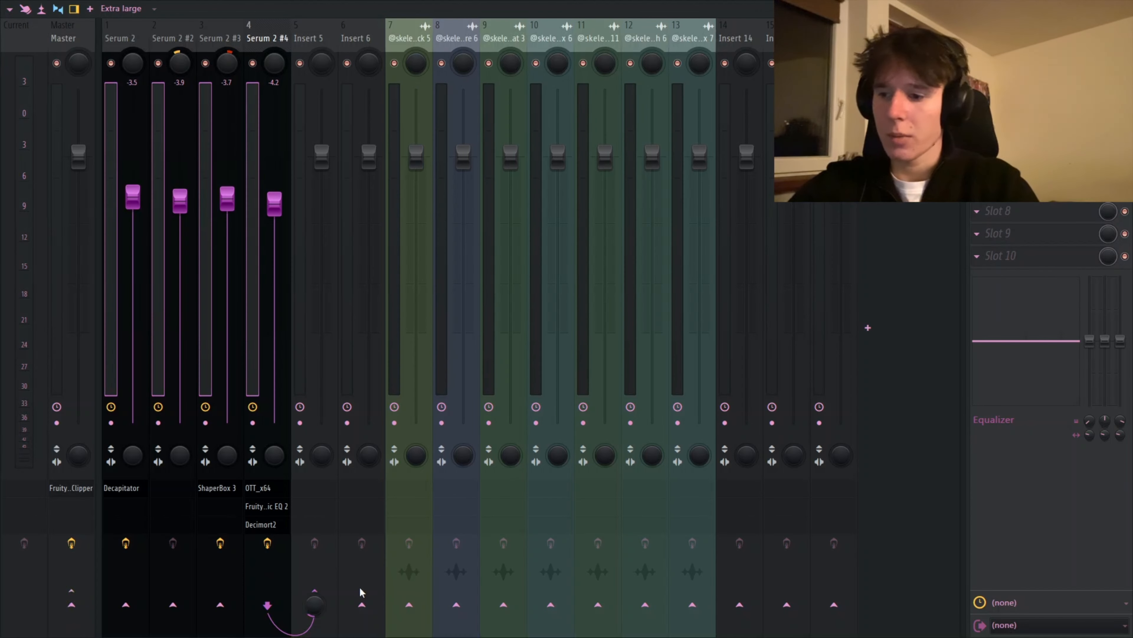
left_click(317, 85)
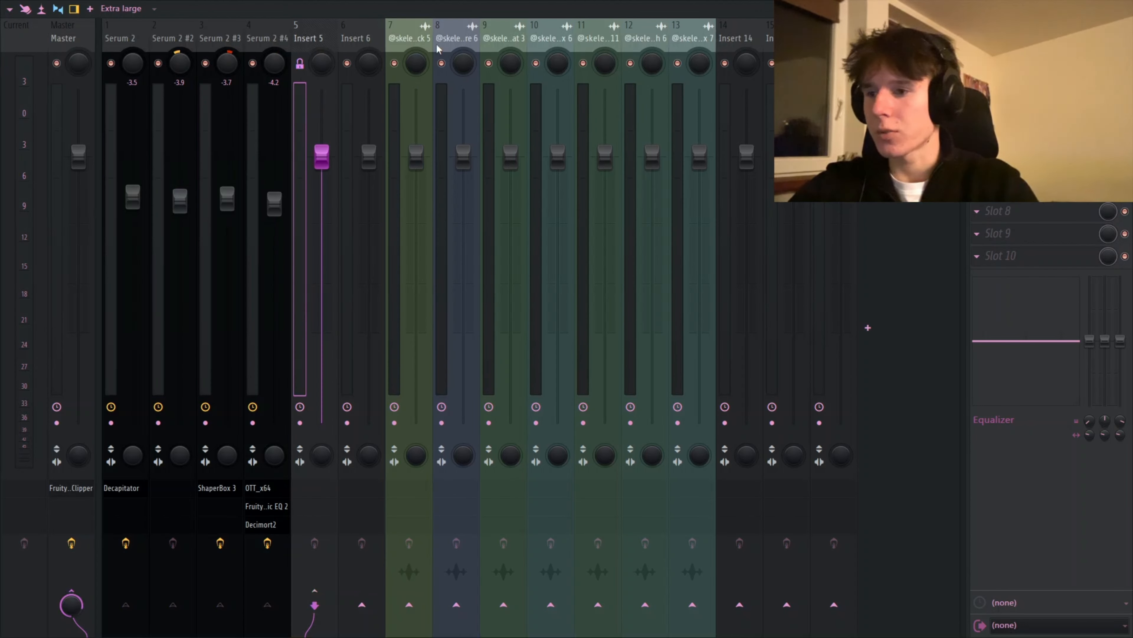
left_click(429, 37)
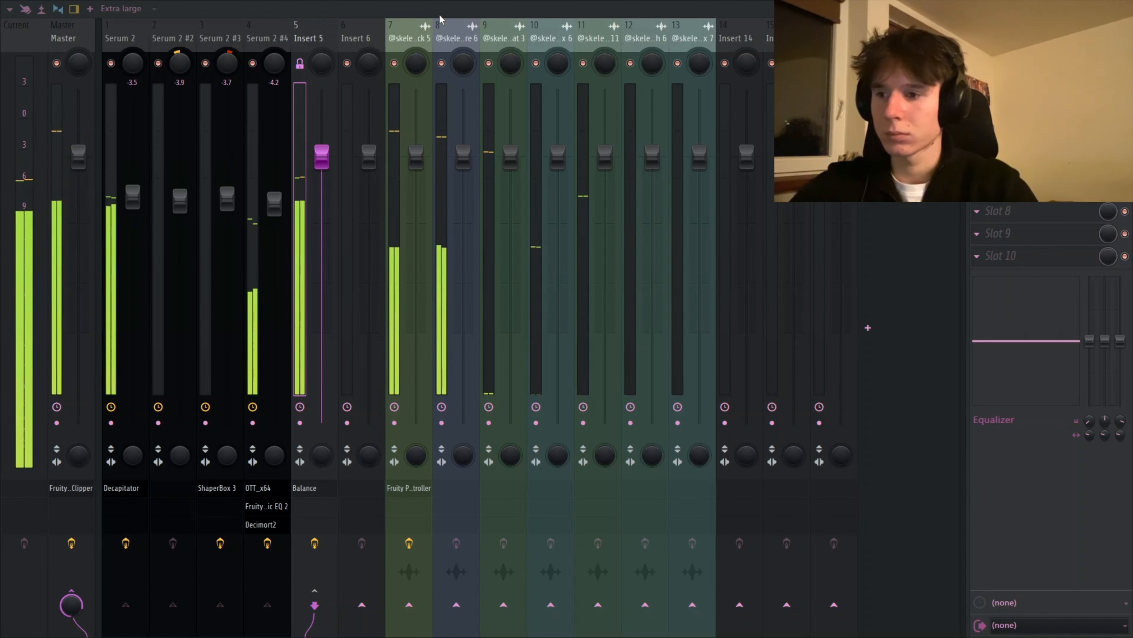
- Lower the mixer faders of the kick to -2.2 dB, the snare to -2.7 dB and the hihat to -5.6 dB
left_click(443, 169)
left_click_drag(463, 161, 463, 189)
left_click_drag(415, 158, 416, 181)
left_click(464, 196)
left_click(510, 156)
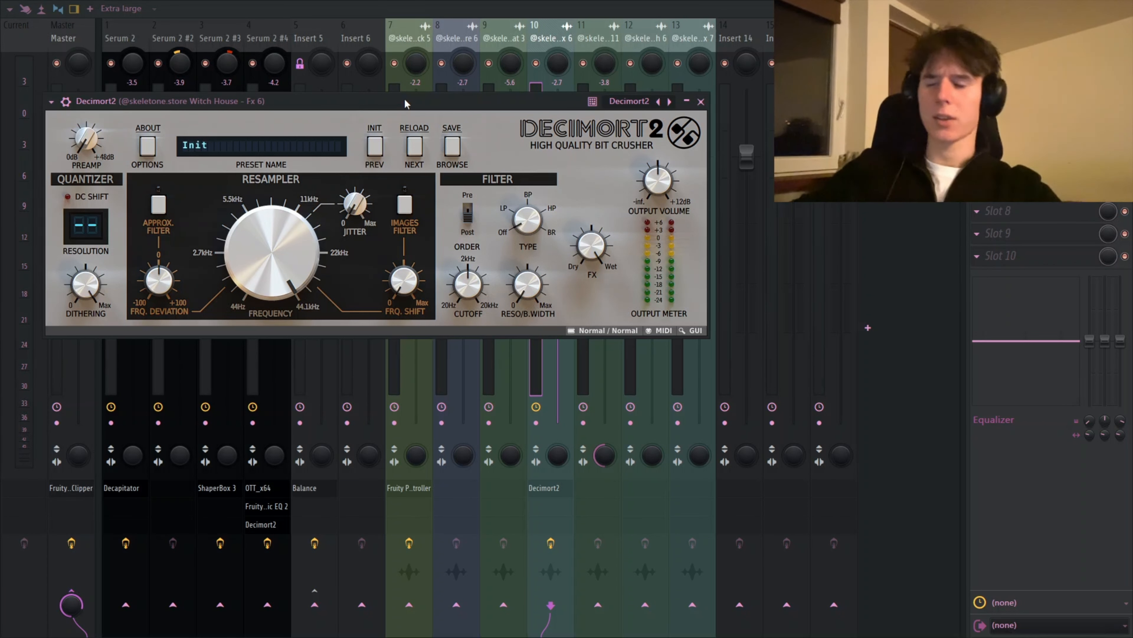
- Add Decimort2 to the Fx 6 mixer track and ValhallaDelay_2 to the Fx 7 mixer track
left_click(701, 102)
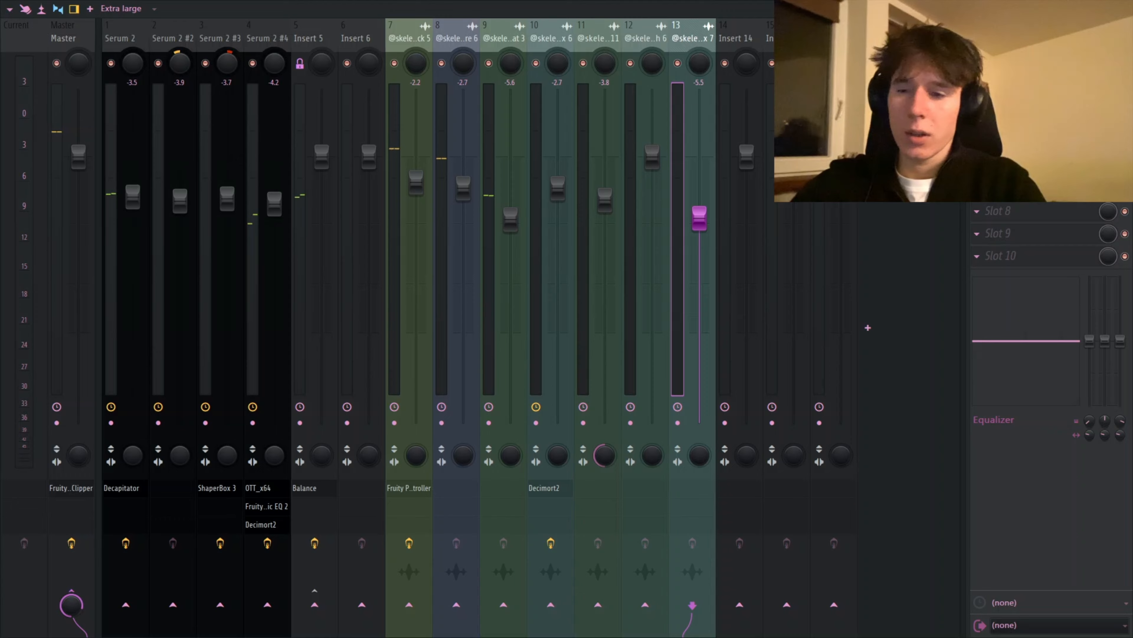
left_click(977, 55)
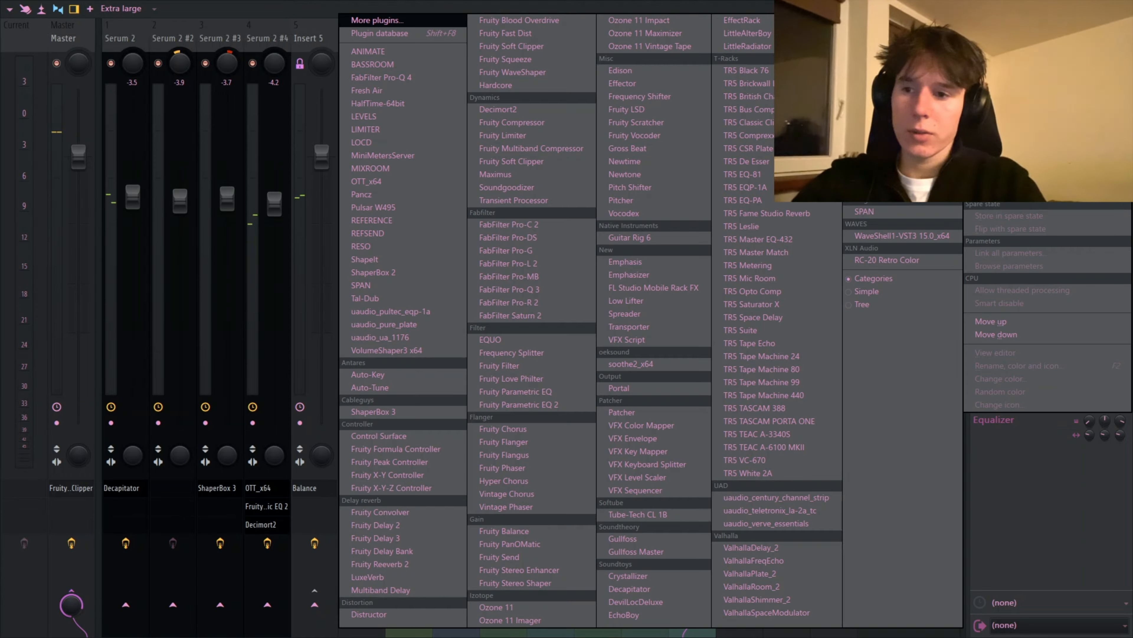
left_click(759, 547)
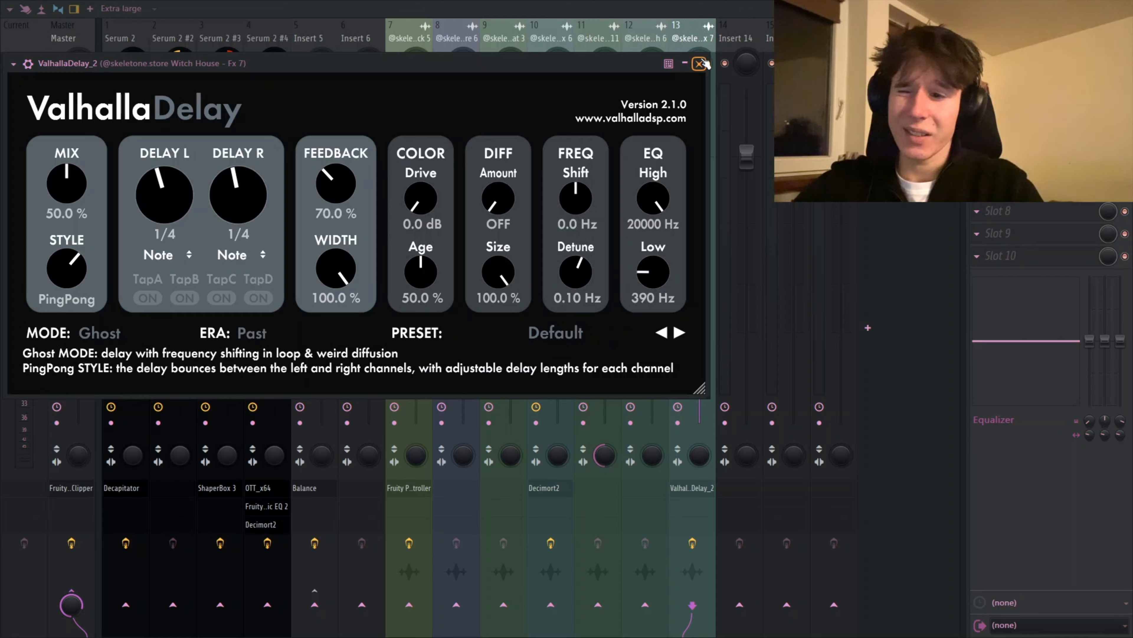
left_click(701, 62)
- Add ValhallaPlate_2 to Insert 6 as a reverb bus with a 100% mix, 1.9 s decay and -12 dB low gain
type("rever")
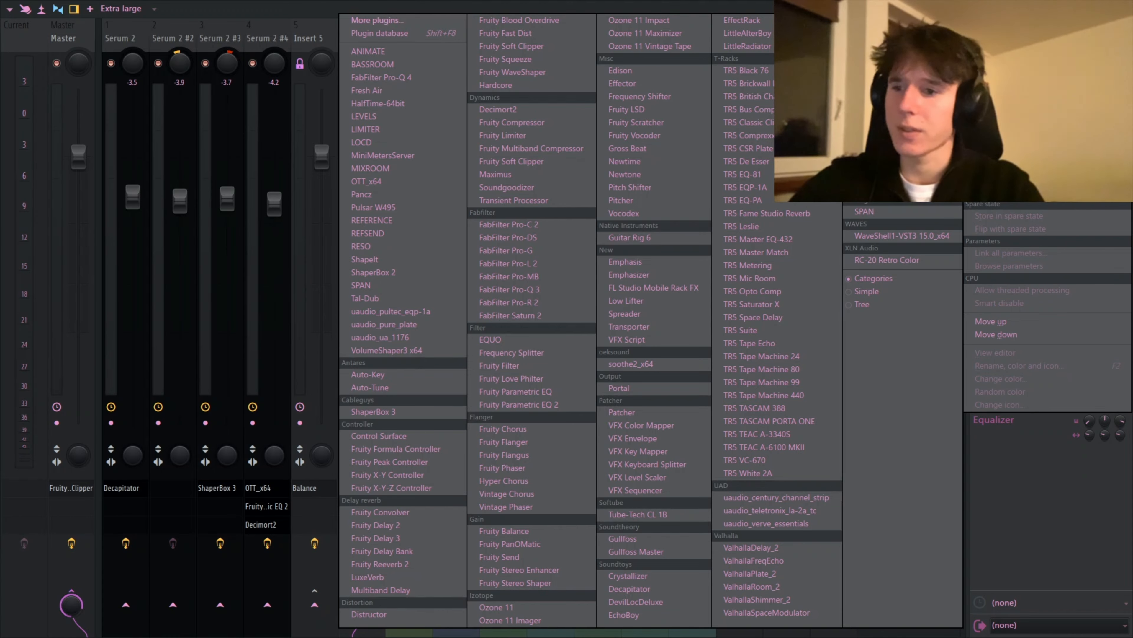
left_click(752, 573)
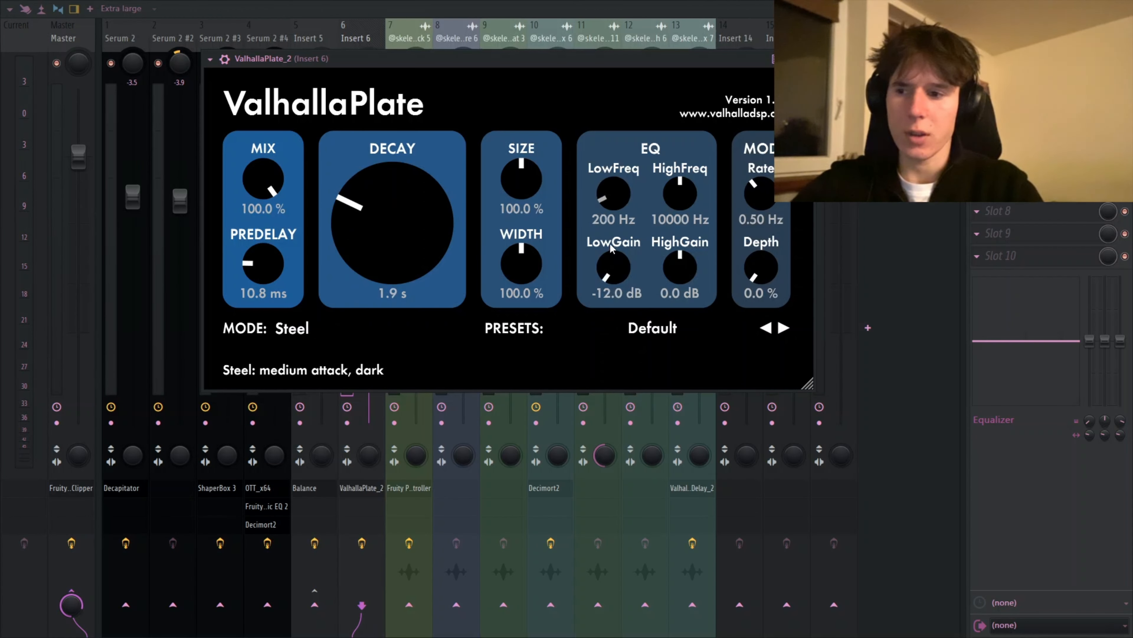
left_click(422, 40)
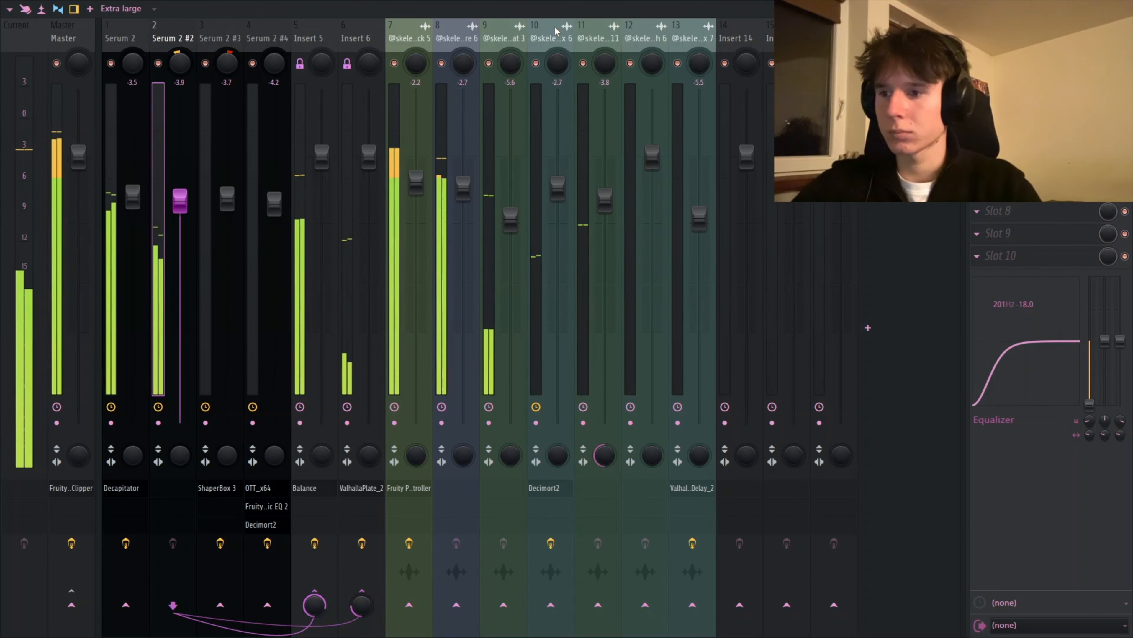
- Send the Fx 6, Fx 7, Crash 6, Serum 2 #3 and Serum 2 #4 mixer tracks to the reverb on Insert 6
left_click(555, 30)
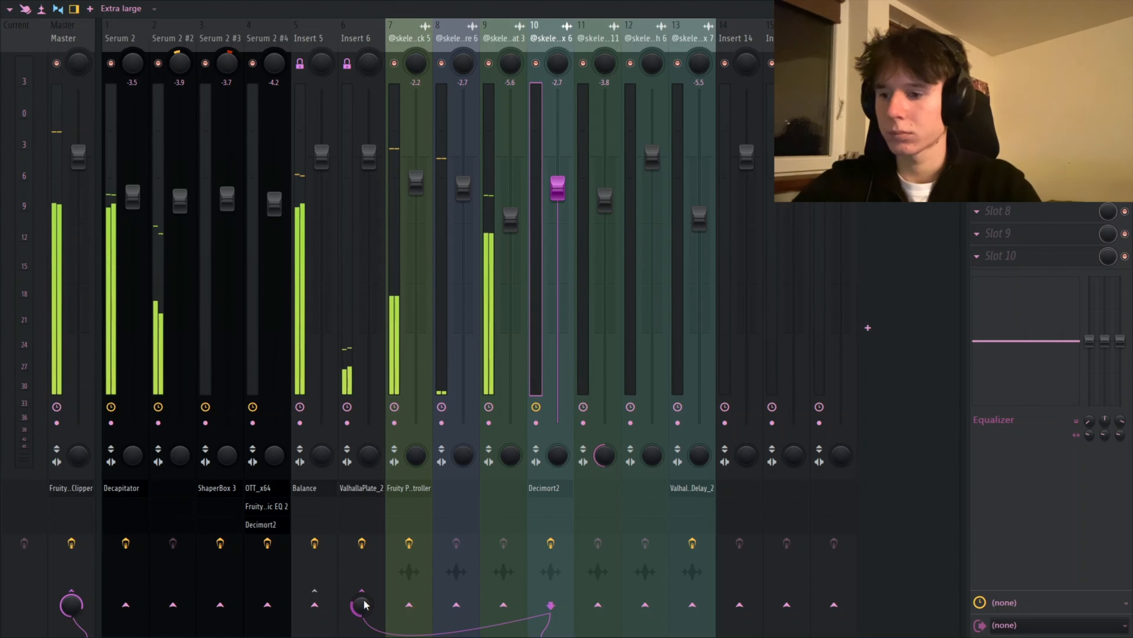
left_click(698, 32)
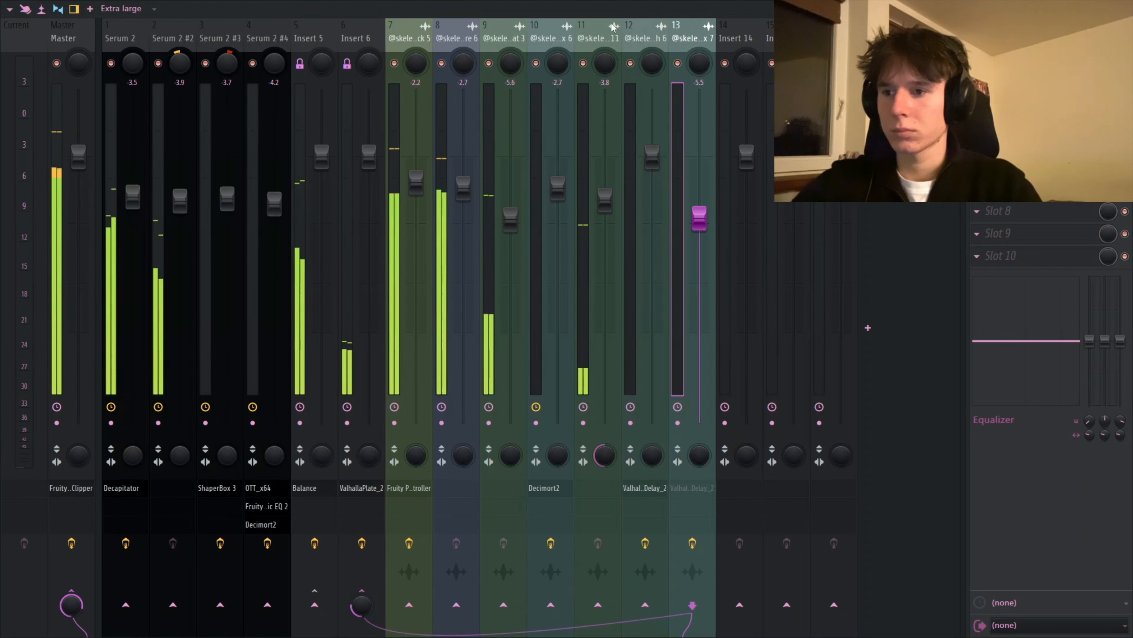
left_click(645, 33)
left_click(220, 33)
left_click(268, 32)
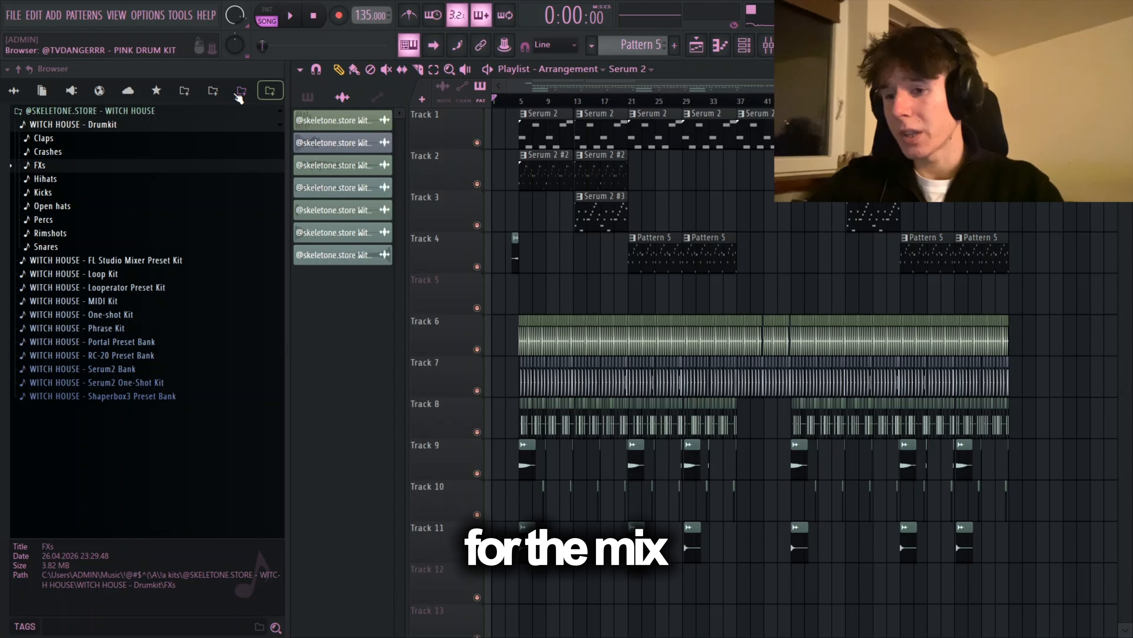
- Set the playback position to bar 5 in the playlist
left_click(520, 99)
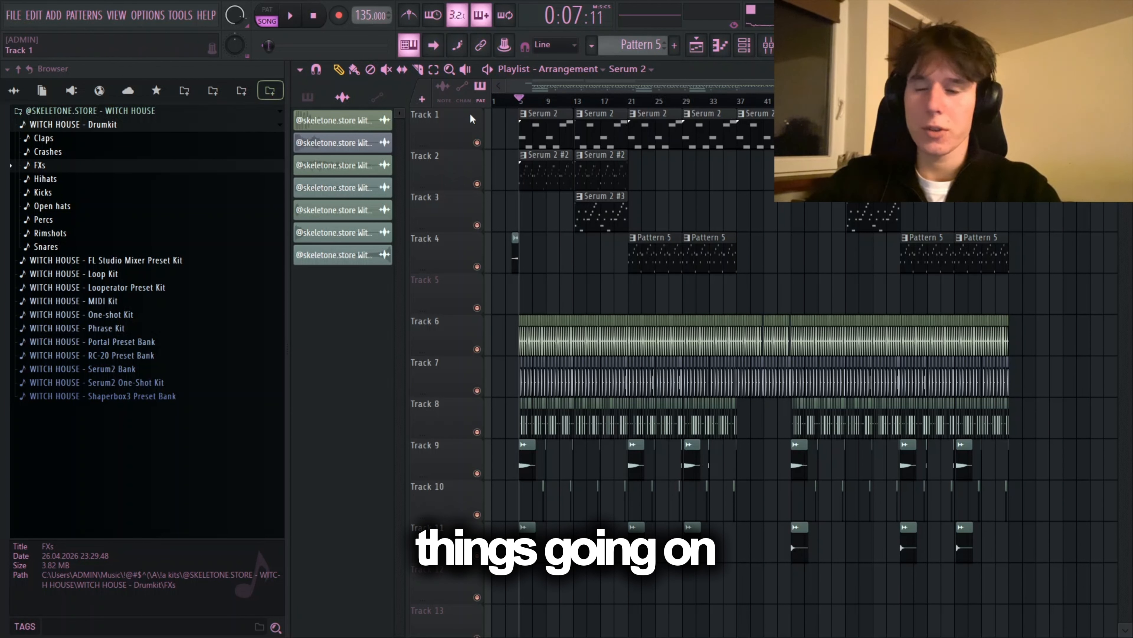